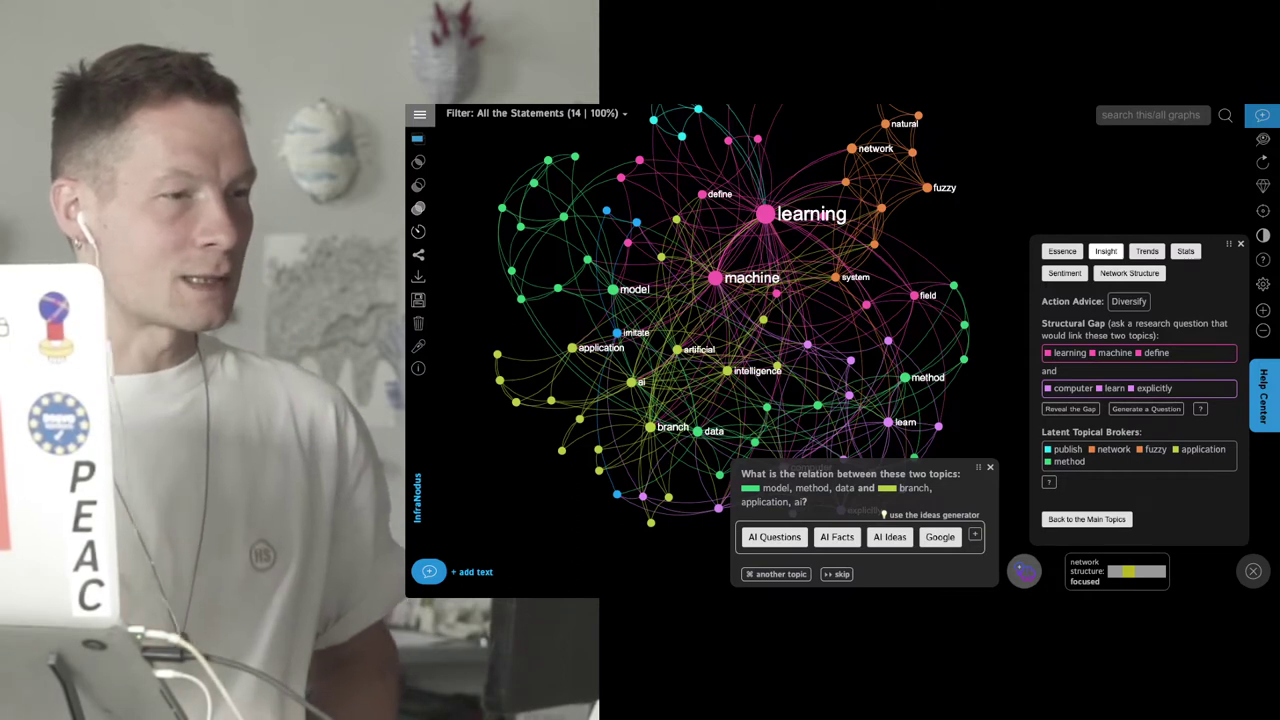
Examine the graph's main topical groups, highlighting the model-method-data and branch-application-ai topics.
left_click(1086, 519)
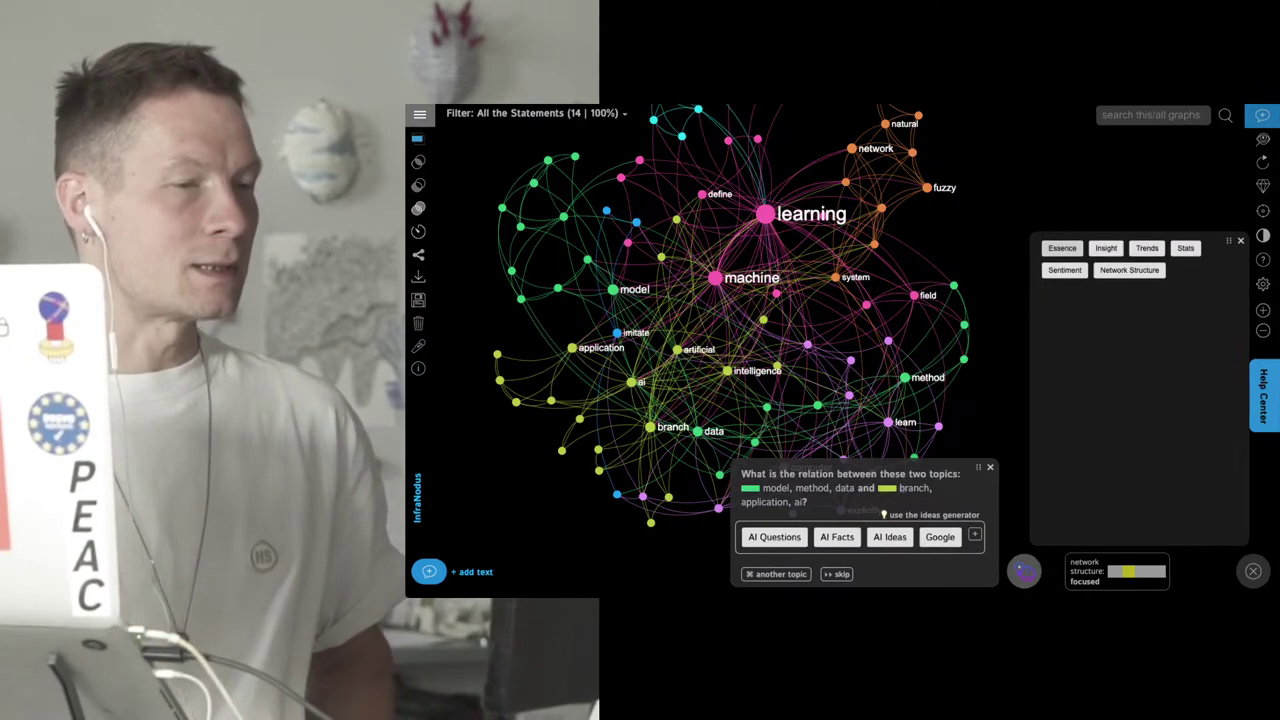
left_click(1105, 313)
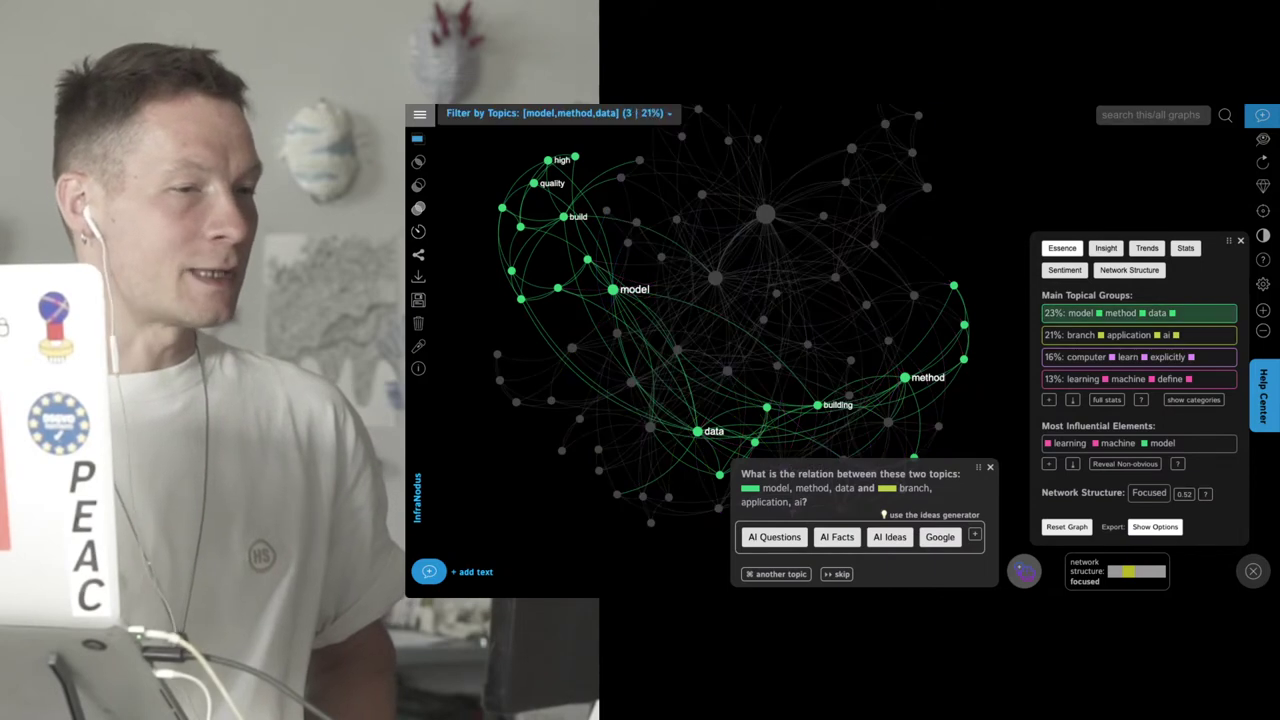
left_click(1105, 335)
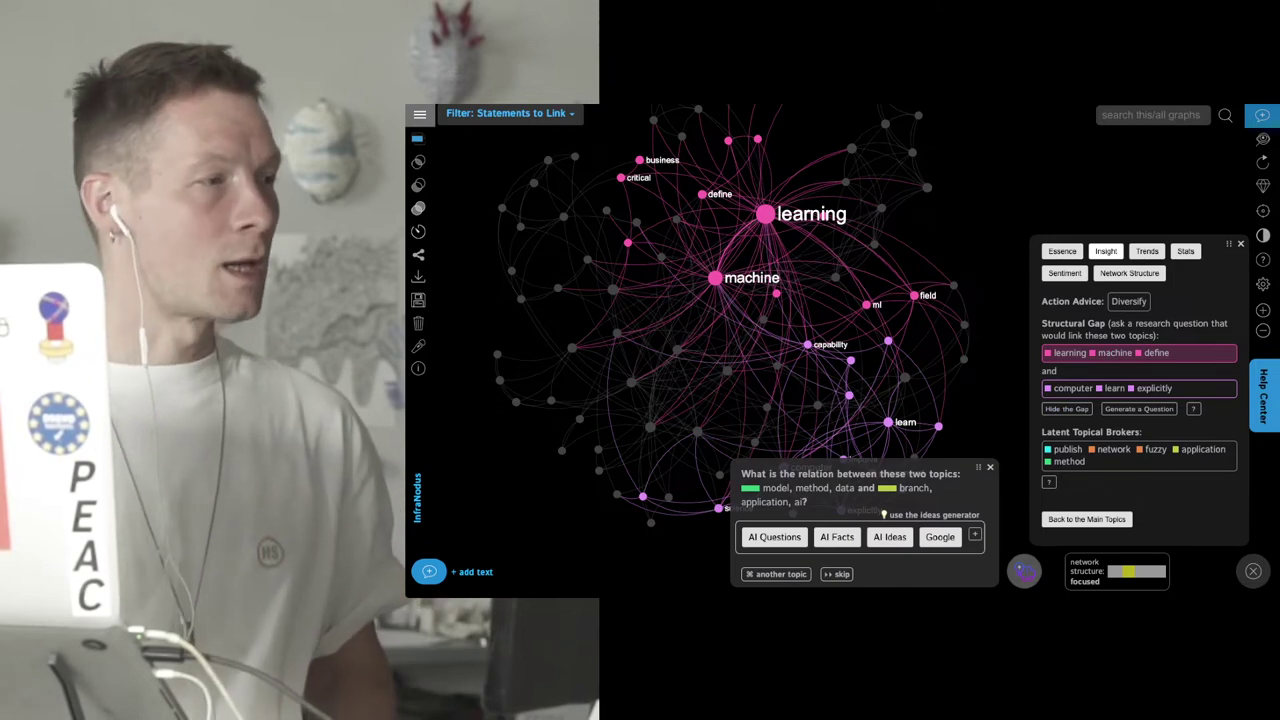
Add a new graph from the apps home page and choose to develop an idea with the AI insight engine.
left_click(419, 114)
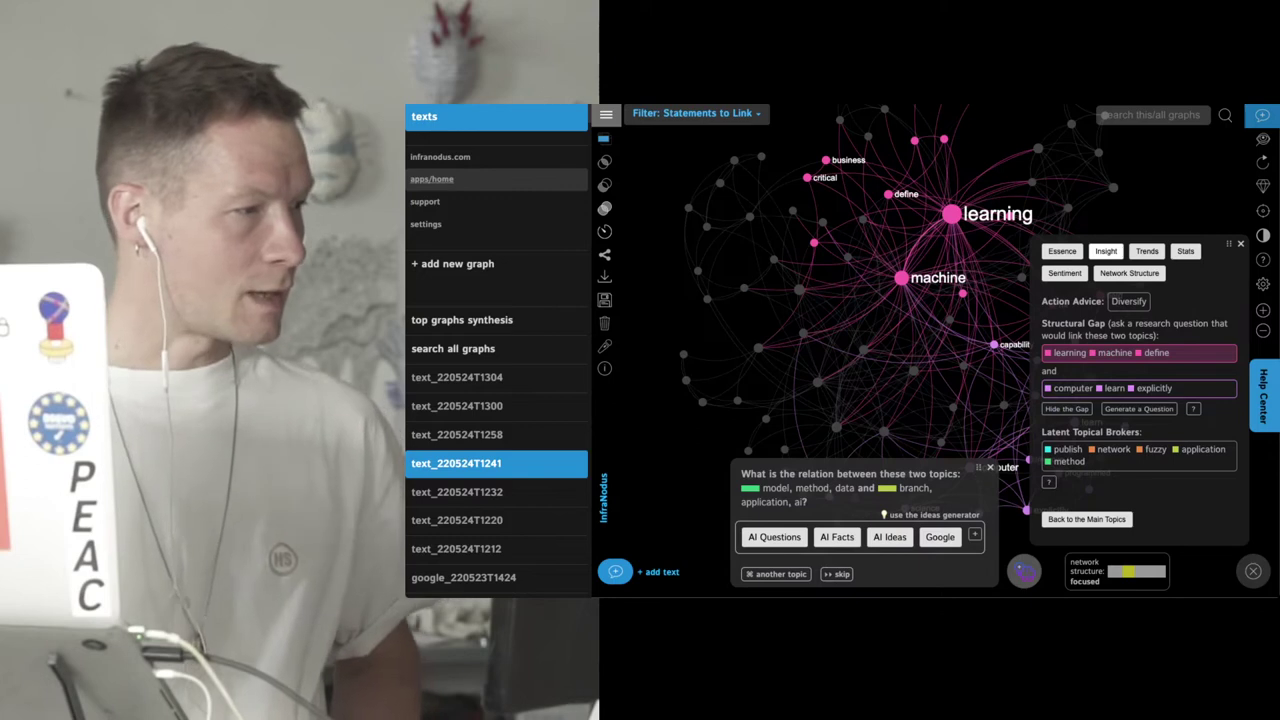
left_click(431, 179)
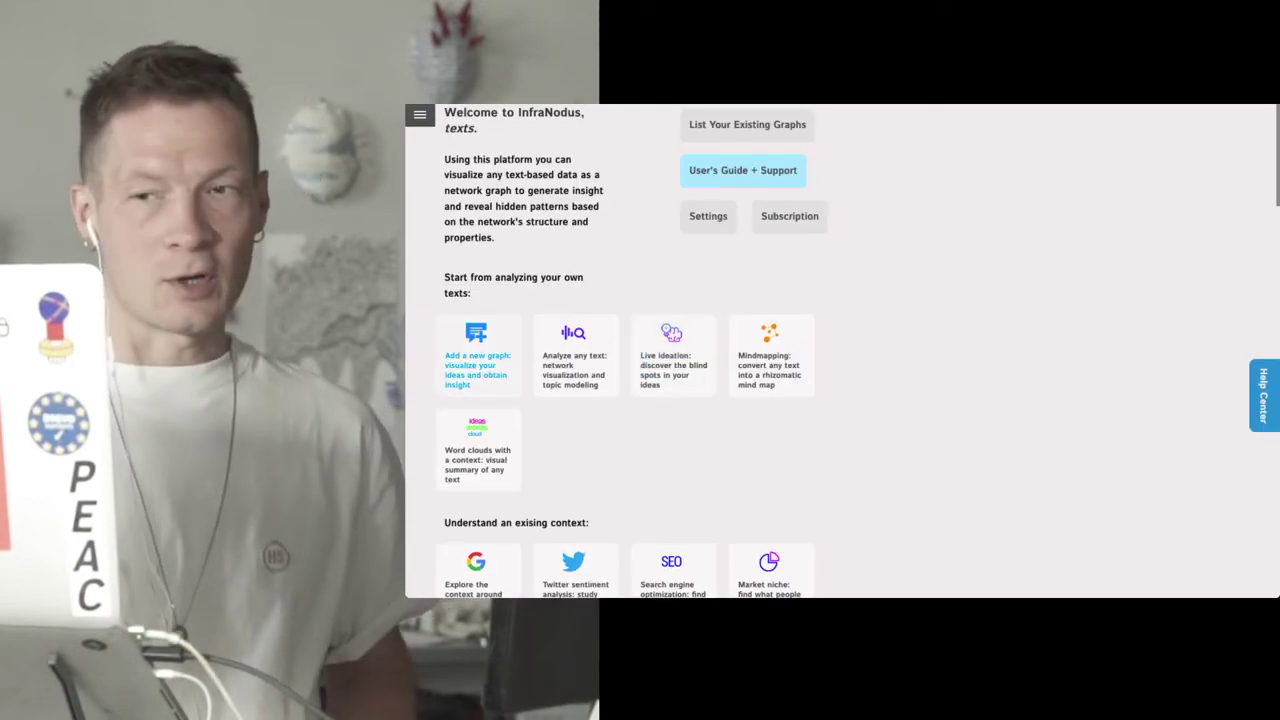
left_click(477, 360)
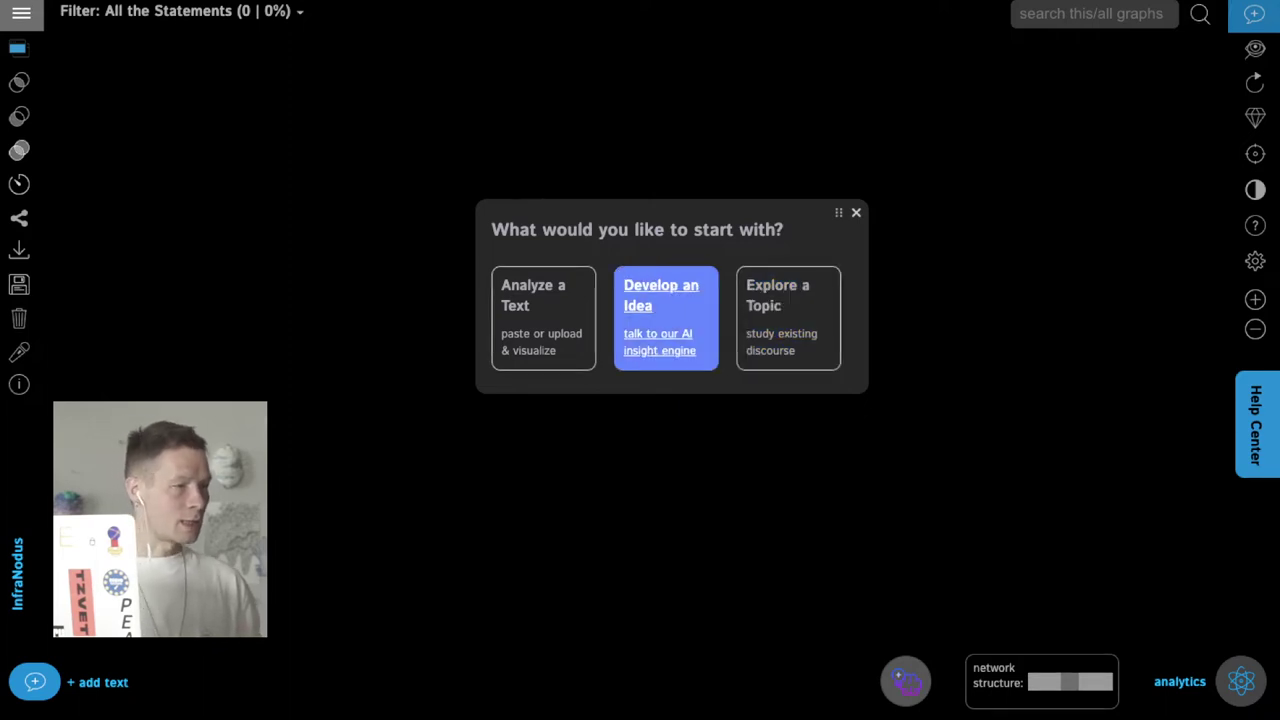
left_click(665, 318)
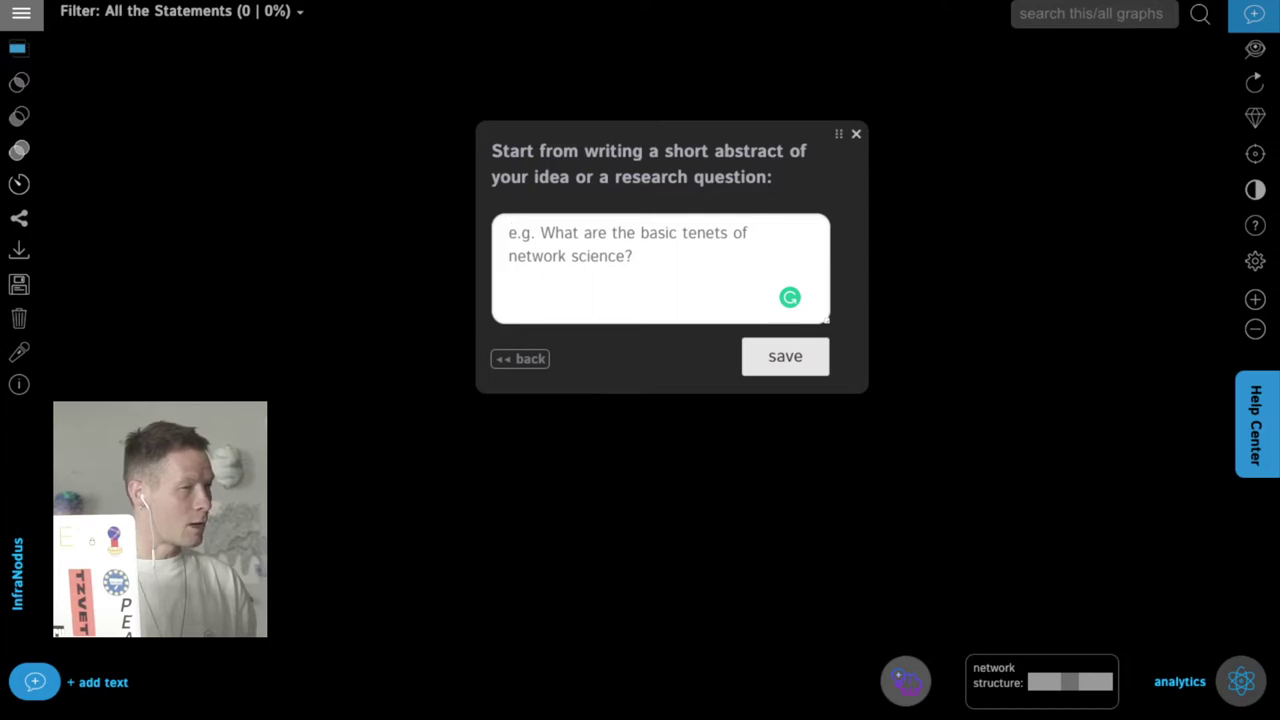
Save the research question "How machine learning can be used to enhance our understanding of physicality and body movement?" to the graph.
type("How machine ")
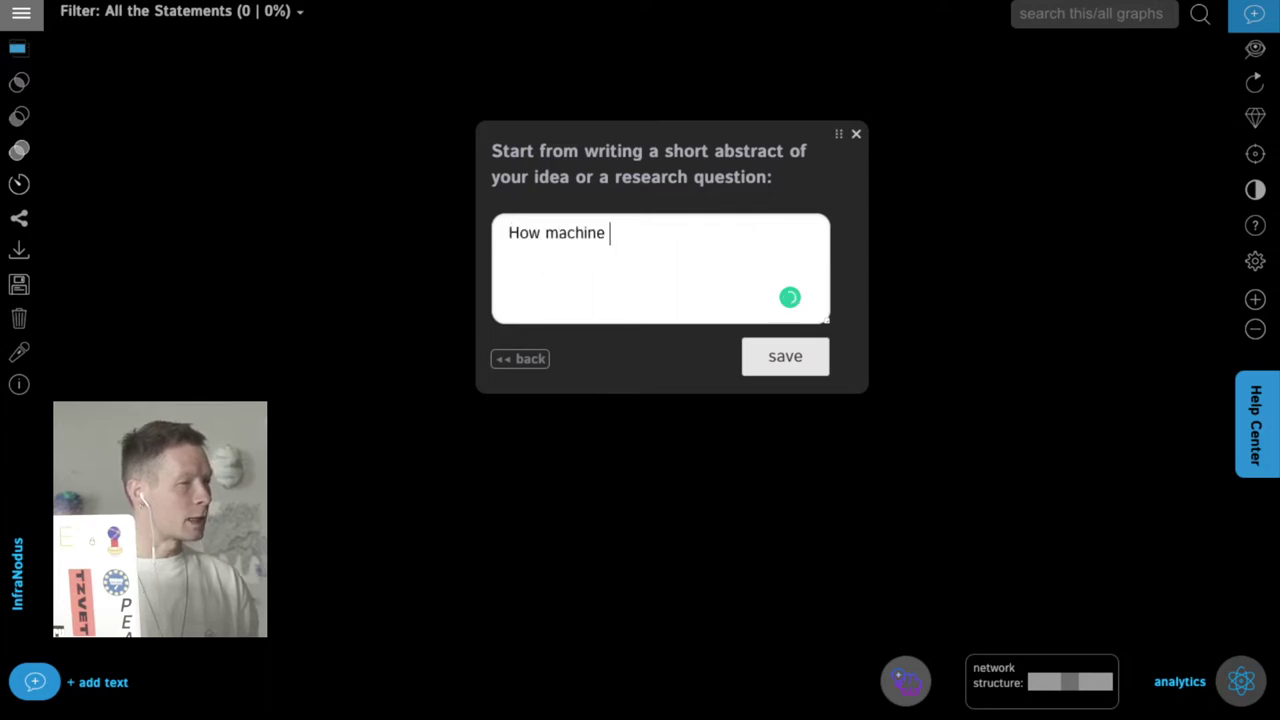
type("learning can be used")
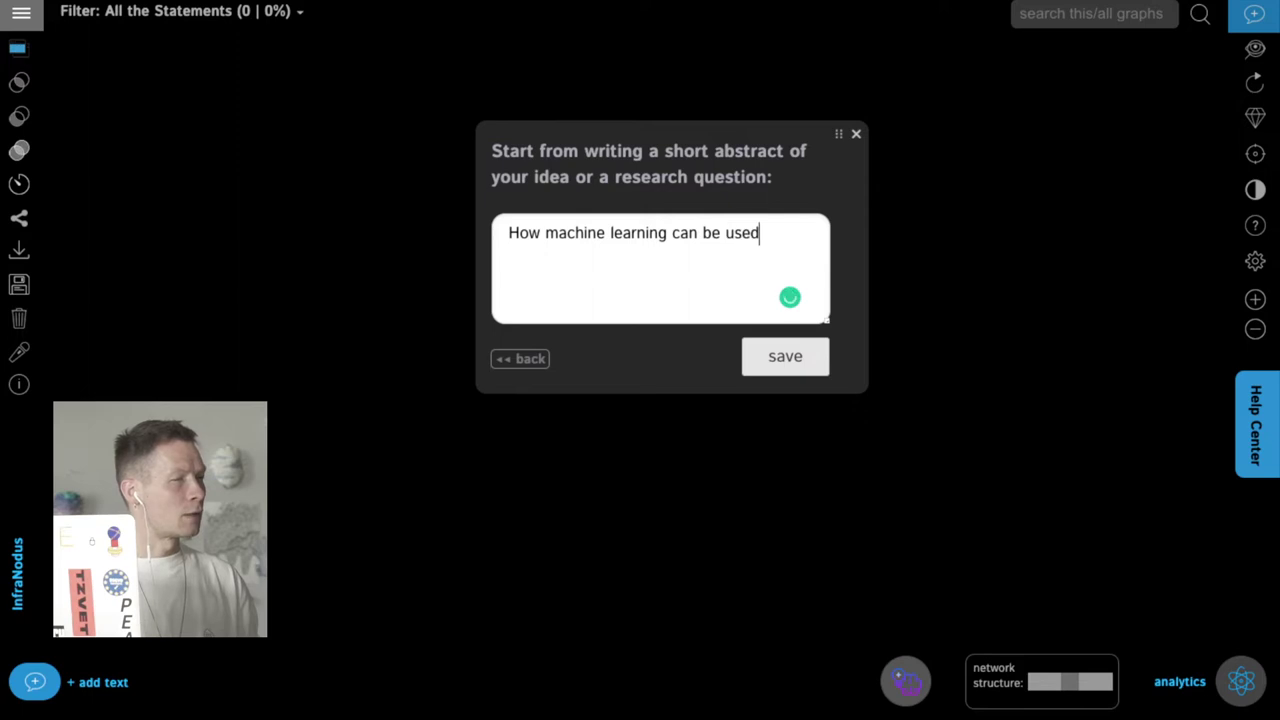
type(" to enhance")
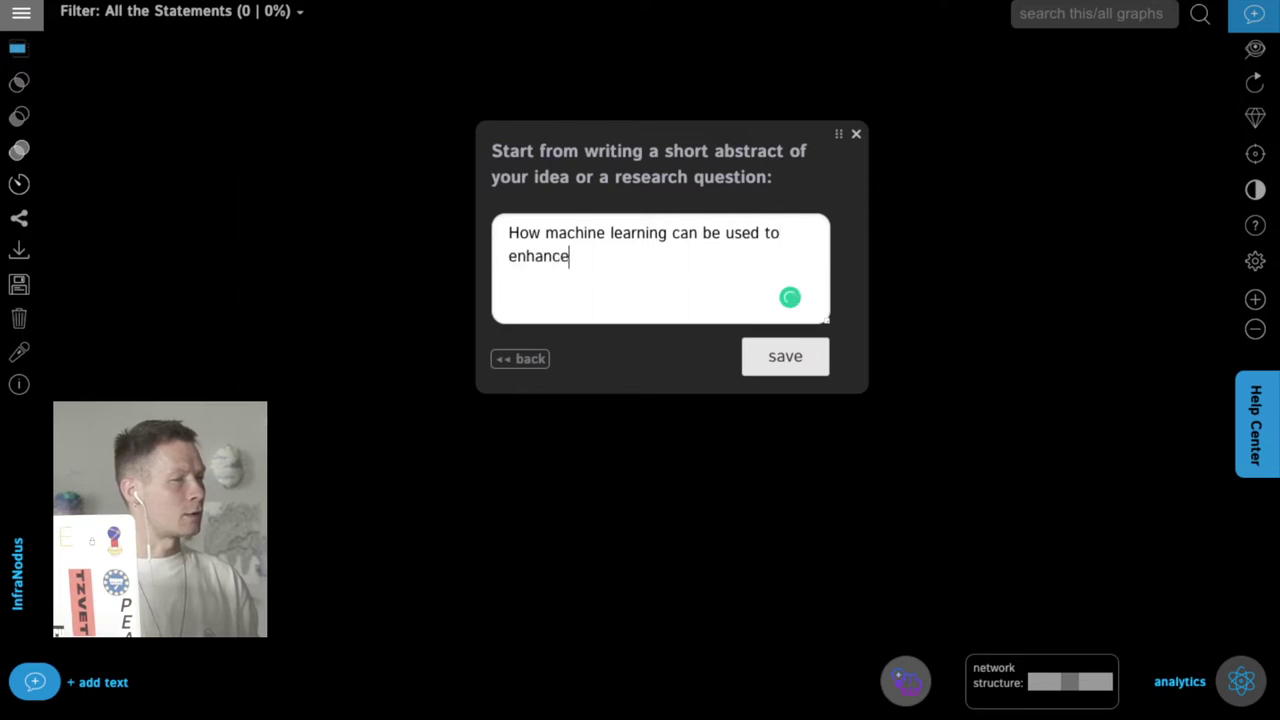
type(" our understa")
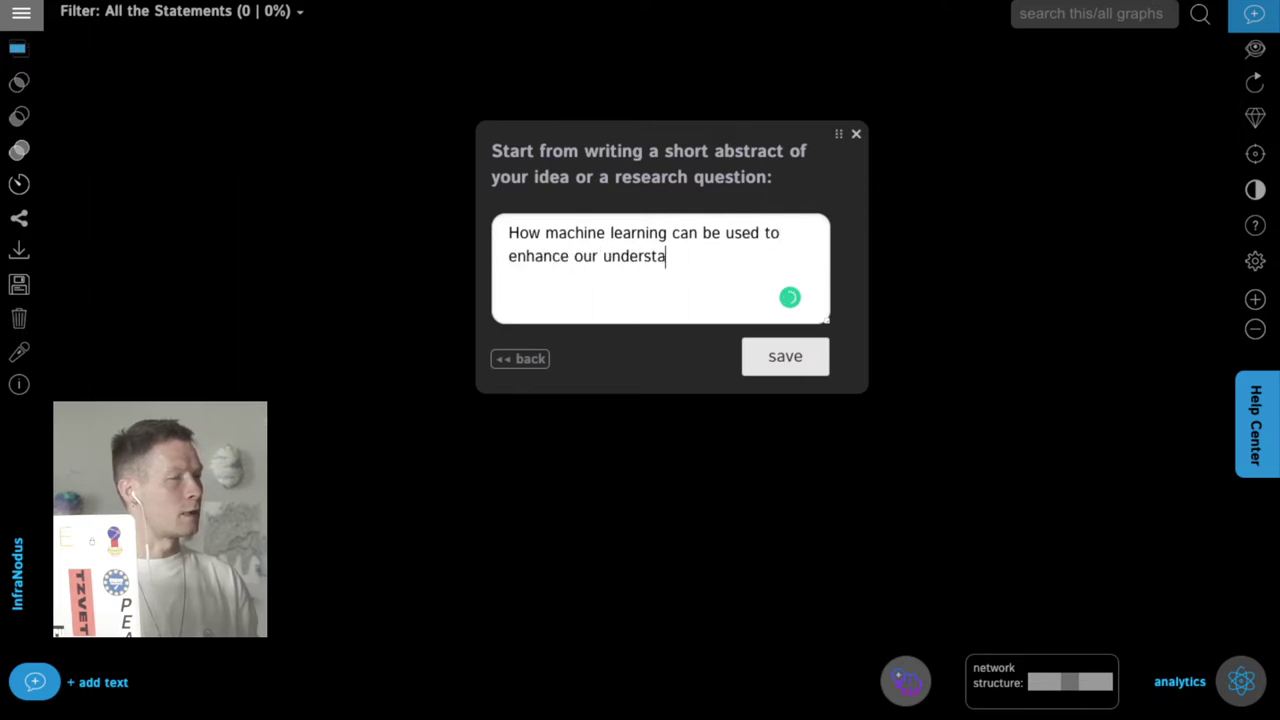
type("nding of physicalit")
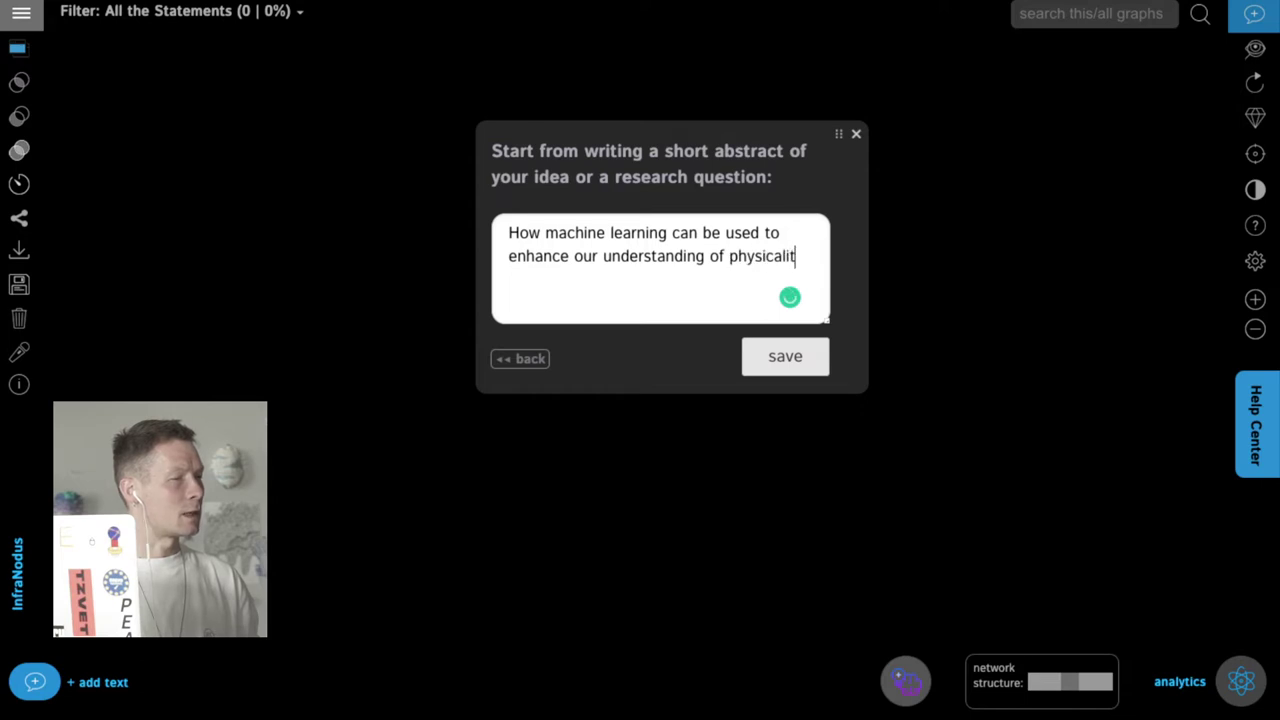
type("y and body movemen")
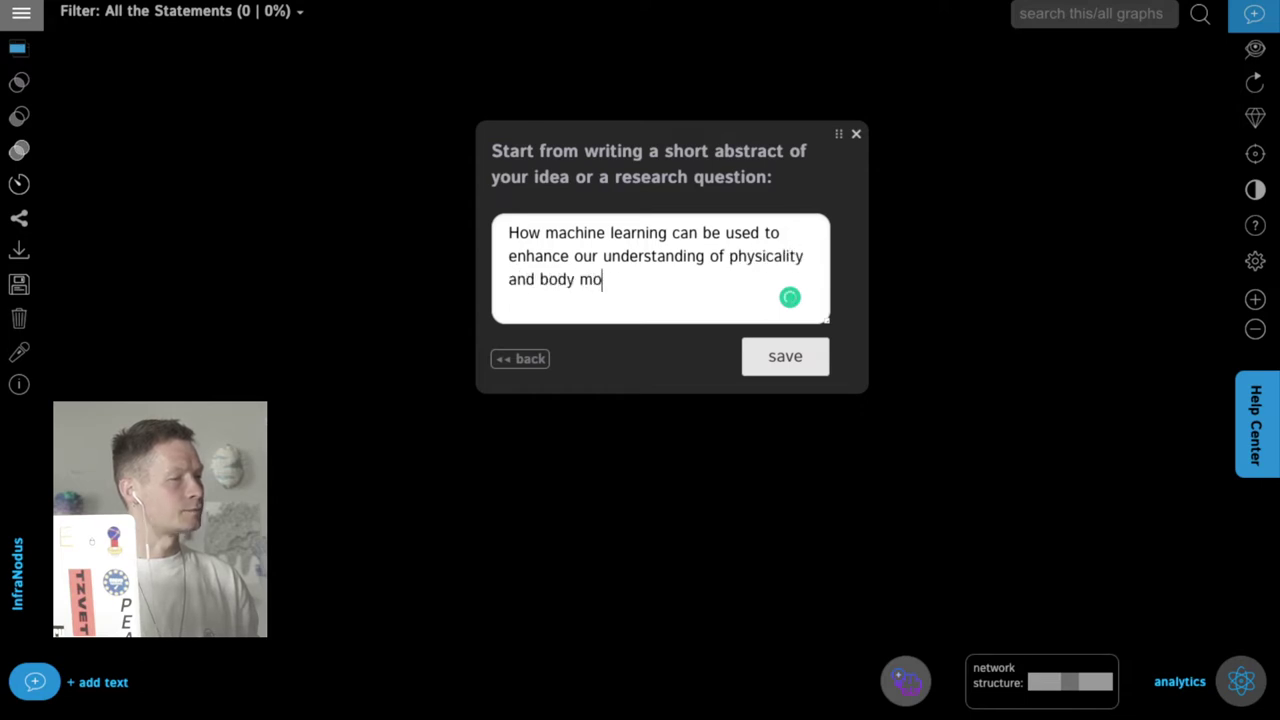
key("BackSpace")
type("ent?")
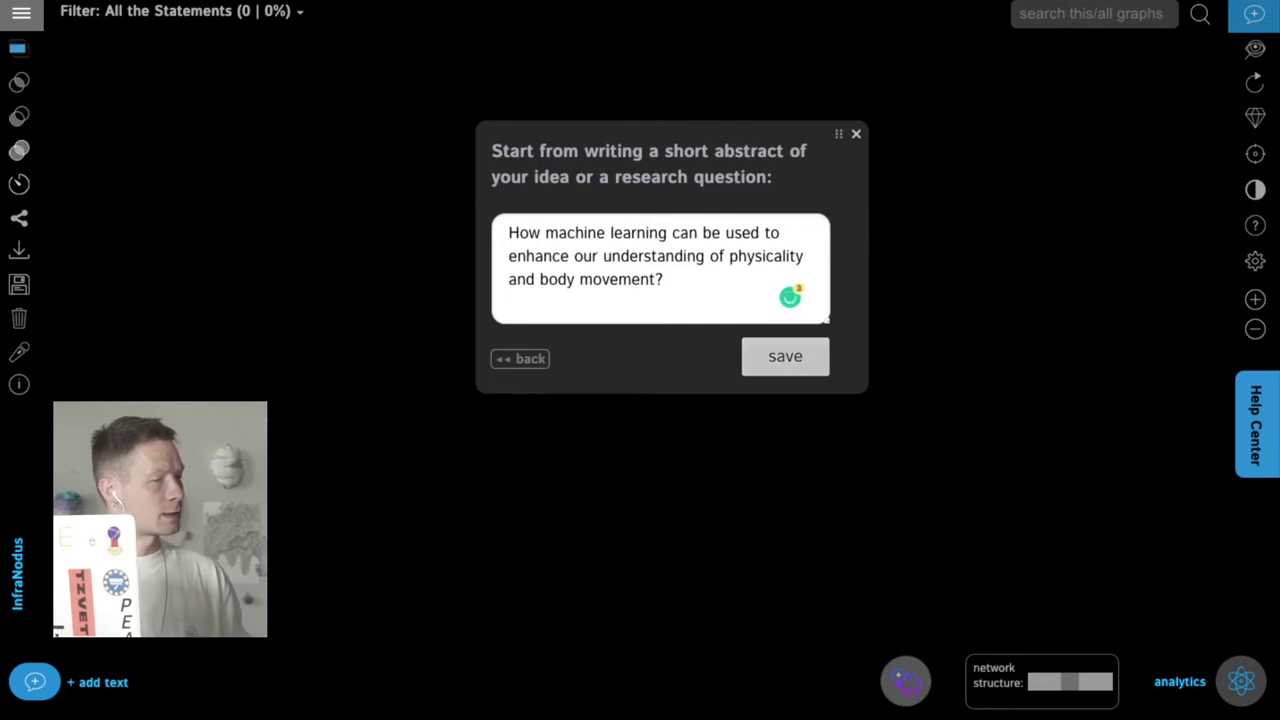
left_click(785, 356)
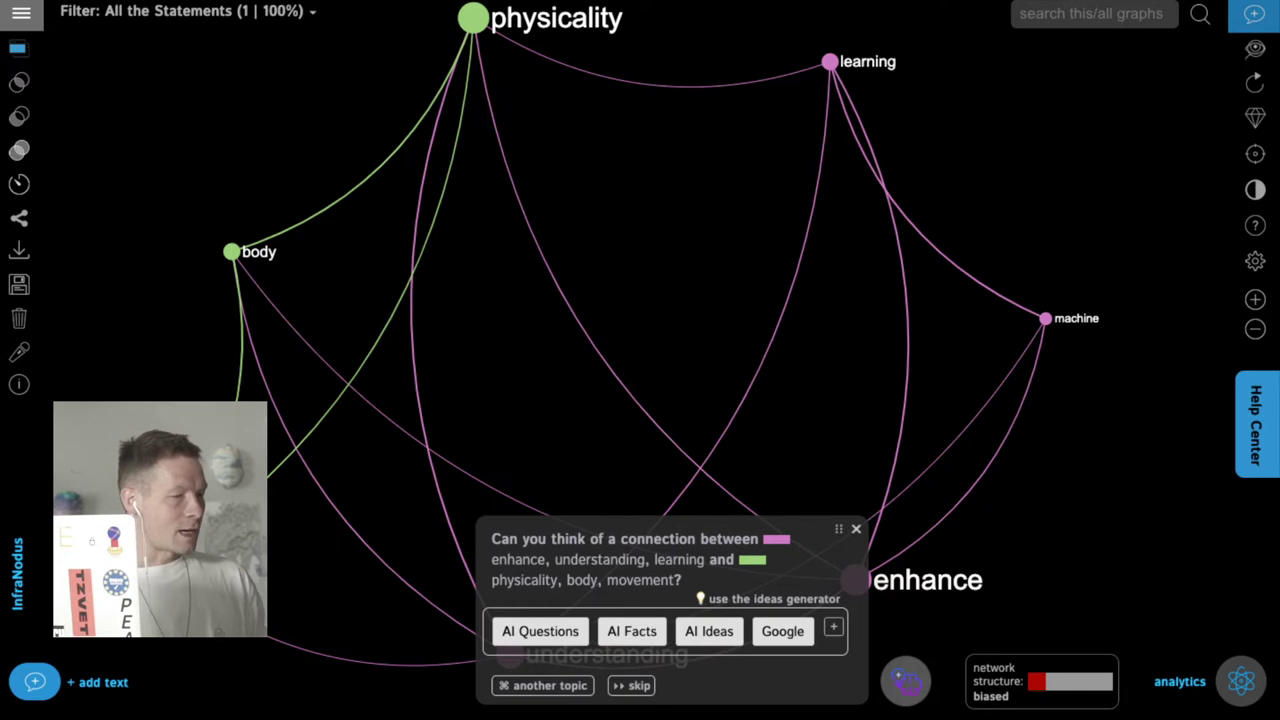
Generate AI facts linking enhance, understanding, learning with physicality, body, movement, and save the fact about exoskeletons or other wearable devices.
left_click(632, 631)
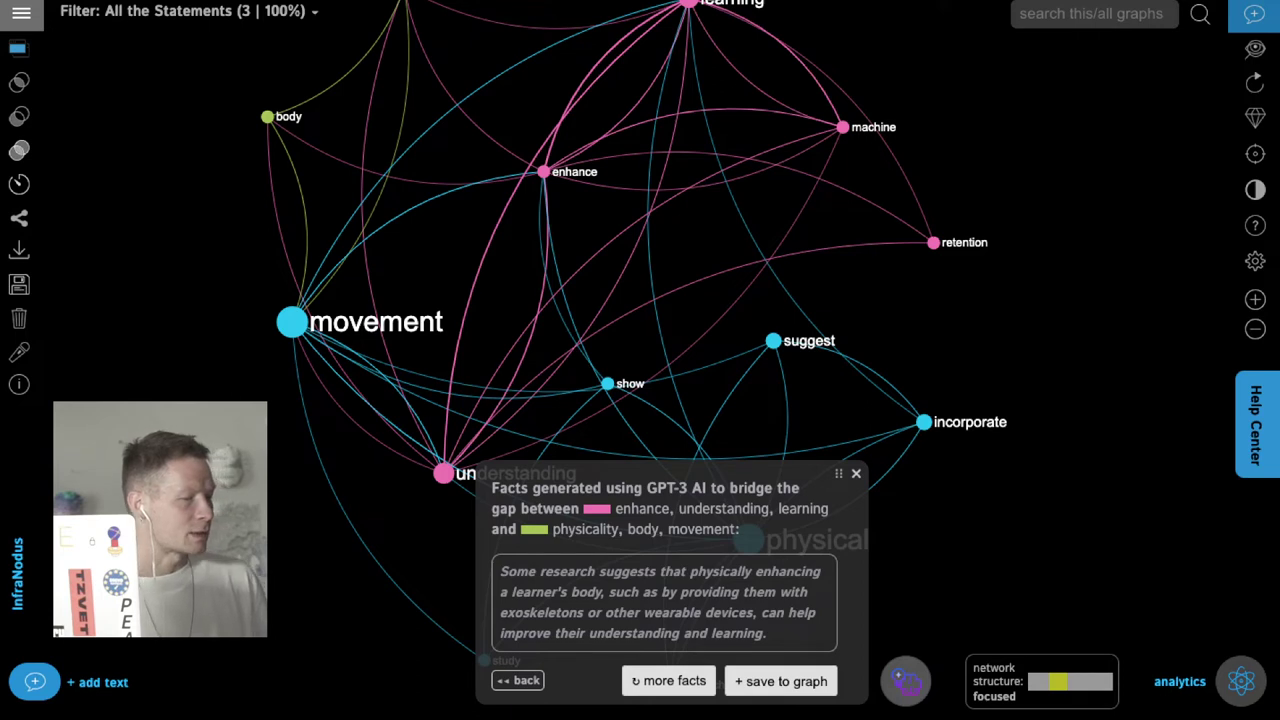
left_click(780, 681)
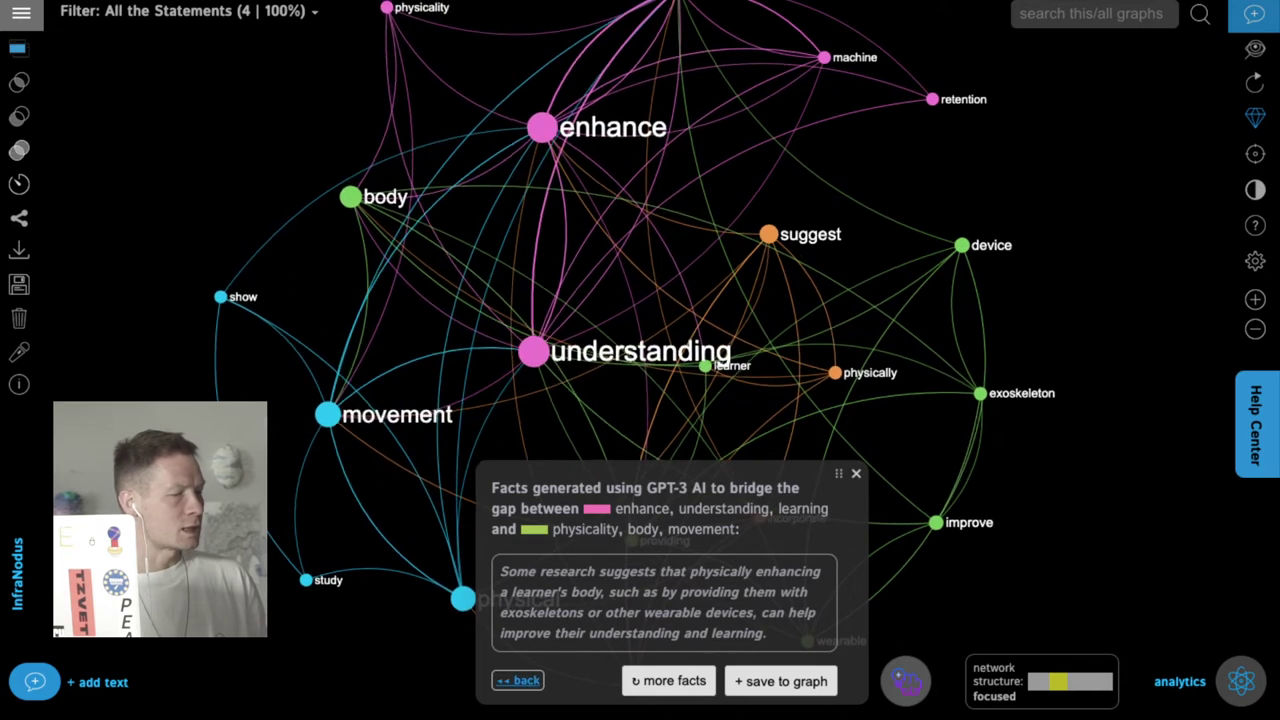
left_click(518, 680)
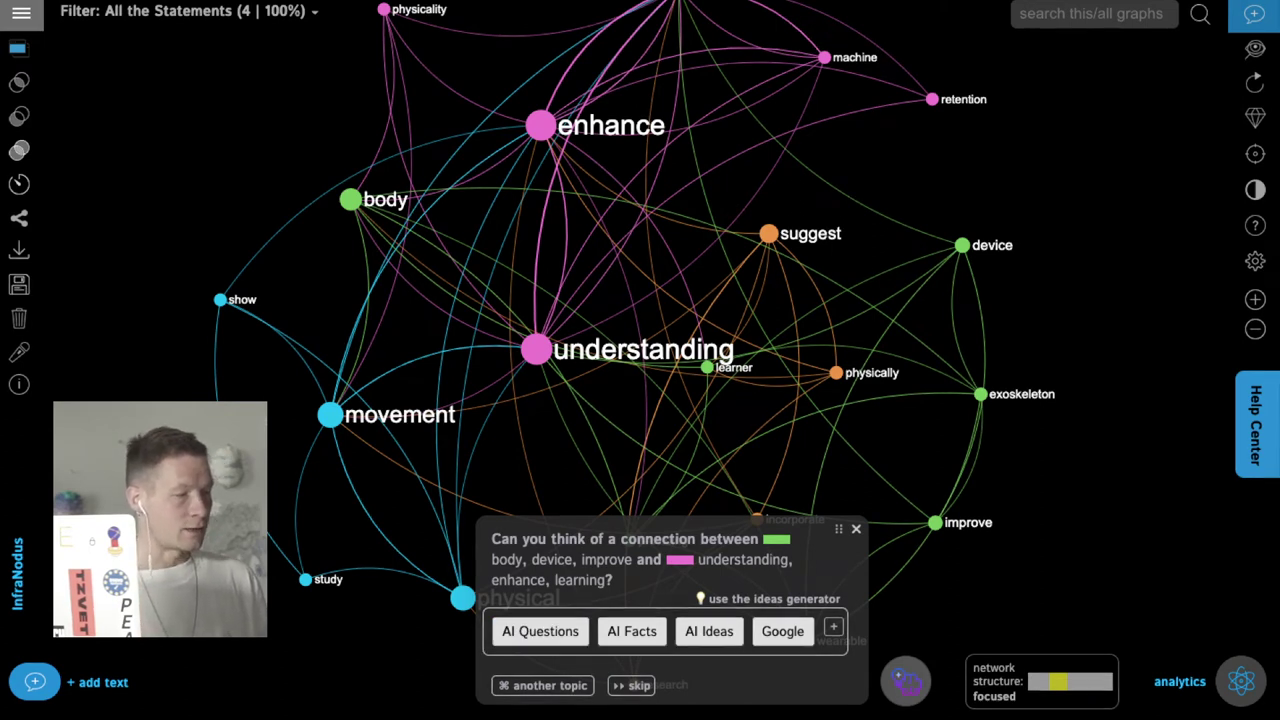
Generate two alternative AI questions linking body, device, improve with understanding, enhance, learning, and return to the generator options without saving.
left_click(540, 631)
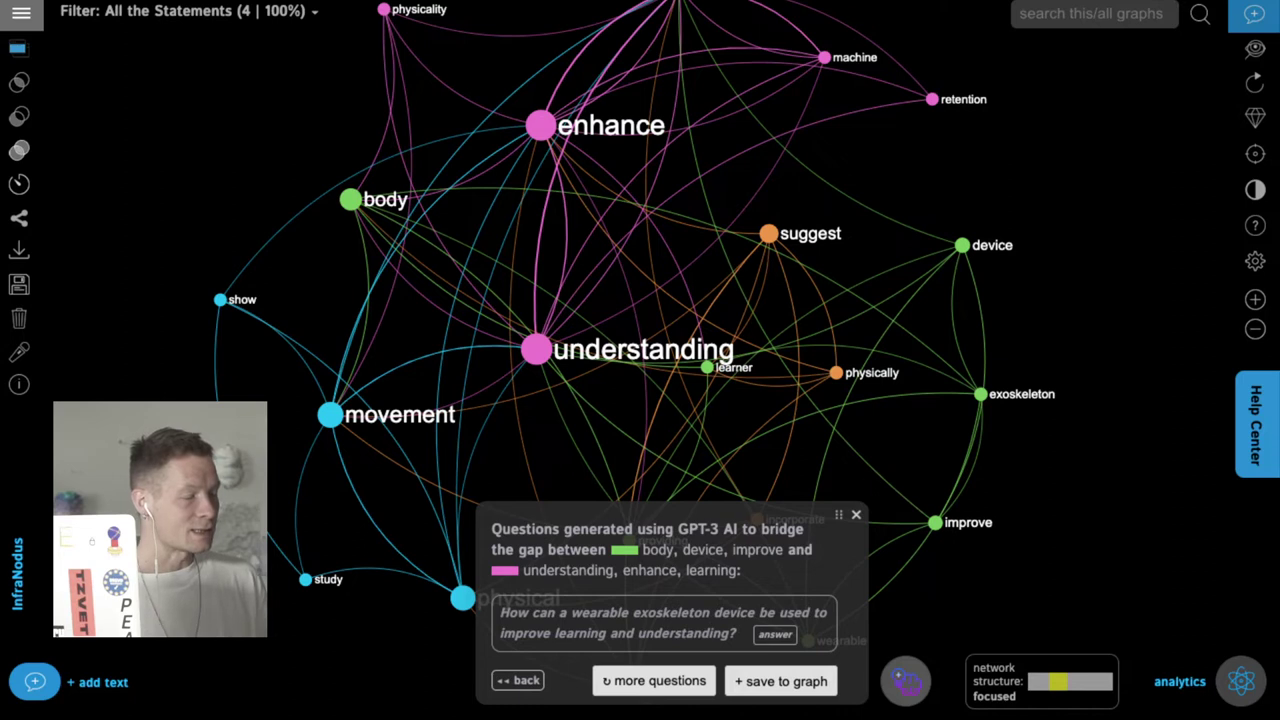
left_click(654, 680)
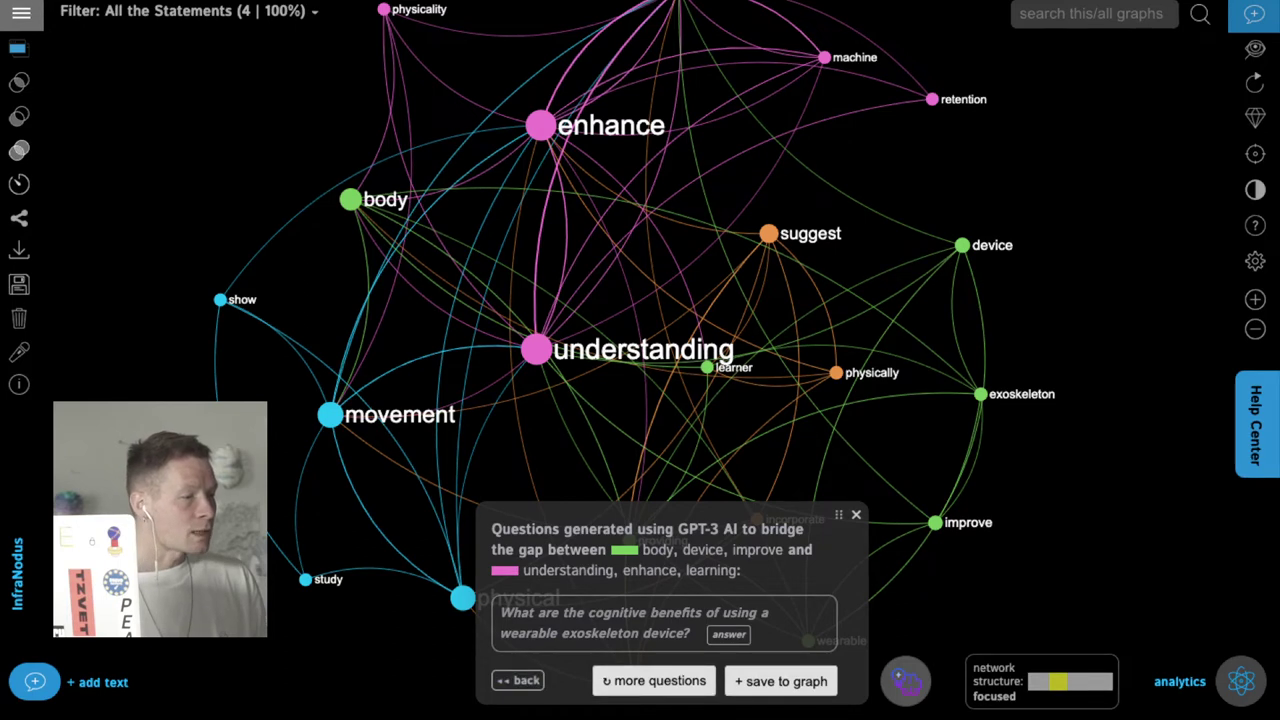
left_click(517, 680)
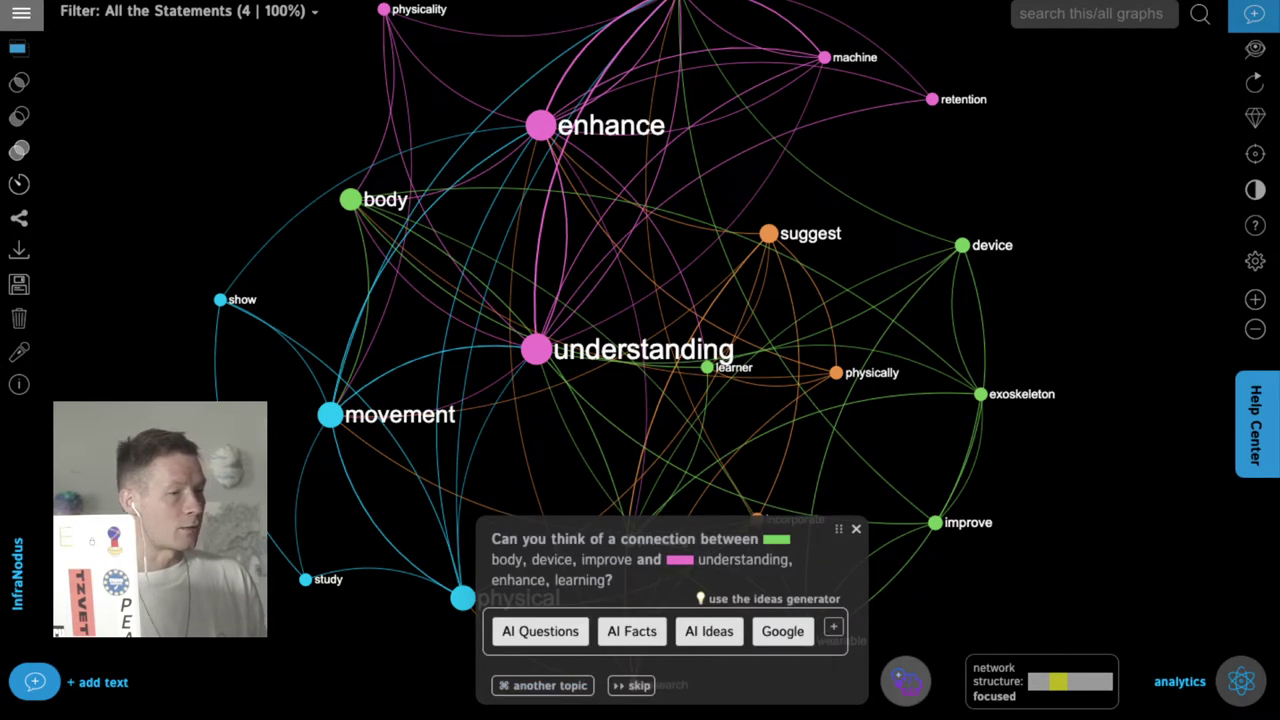
Remove the exoskeleton node from the graph.
left_click_drag(944, 348, 846, 415)
left_click(846, 415)
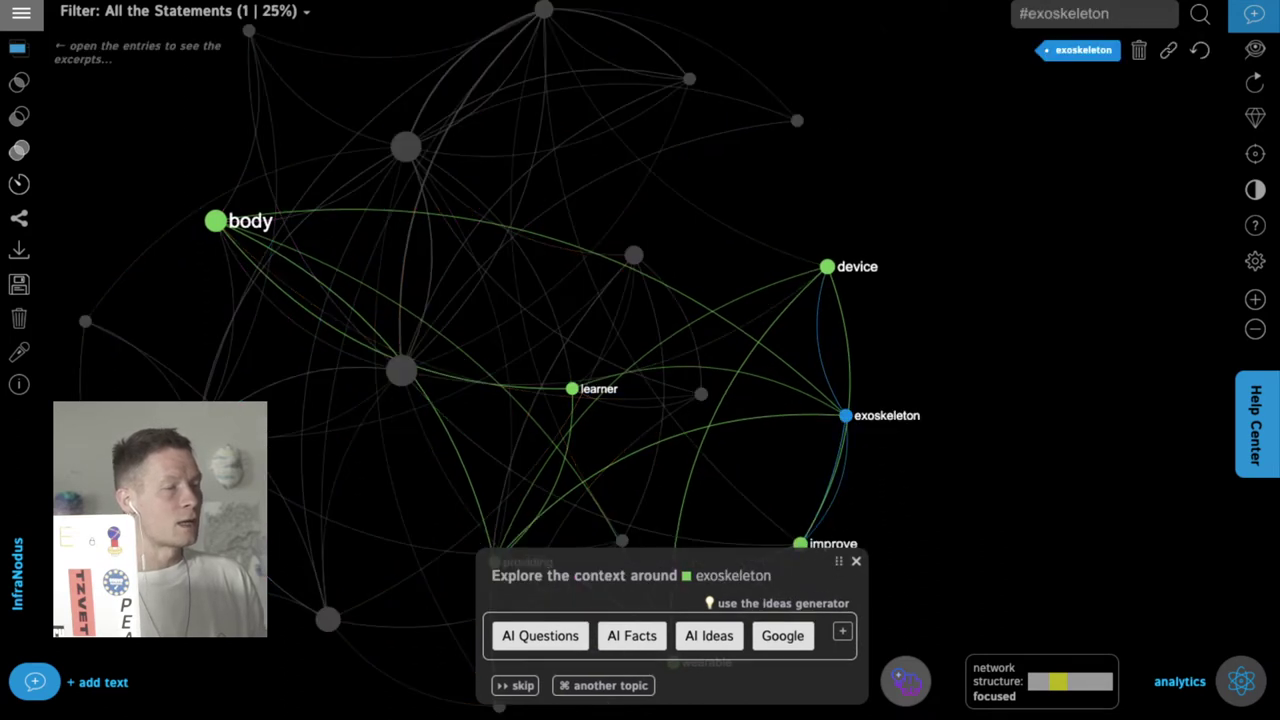
left_click(1138, 50)
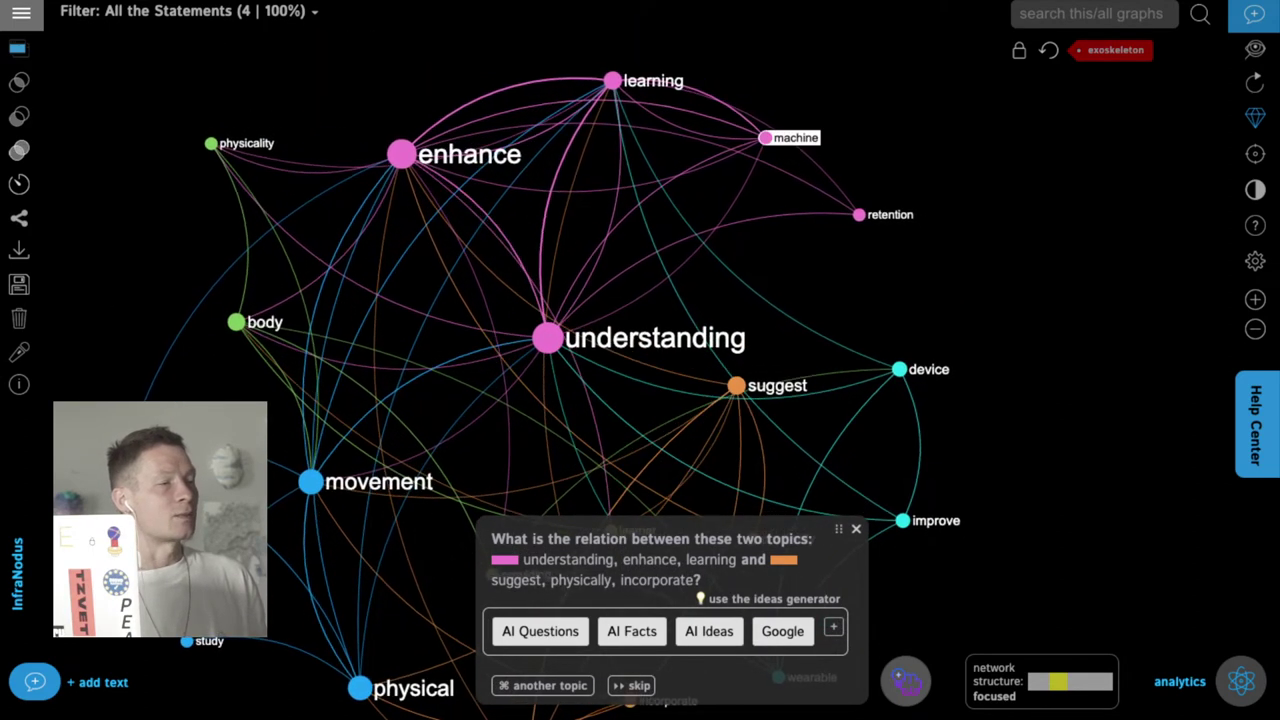
Generate an AI fact for the machine, learning, physical and movement nodes, and save the one on predicting human movement patterns.
left_click(790, 137)
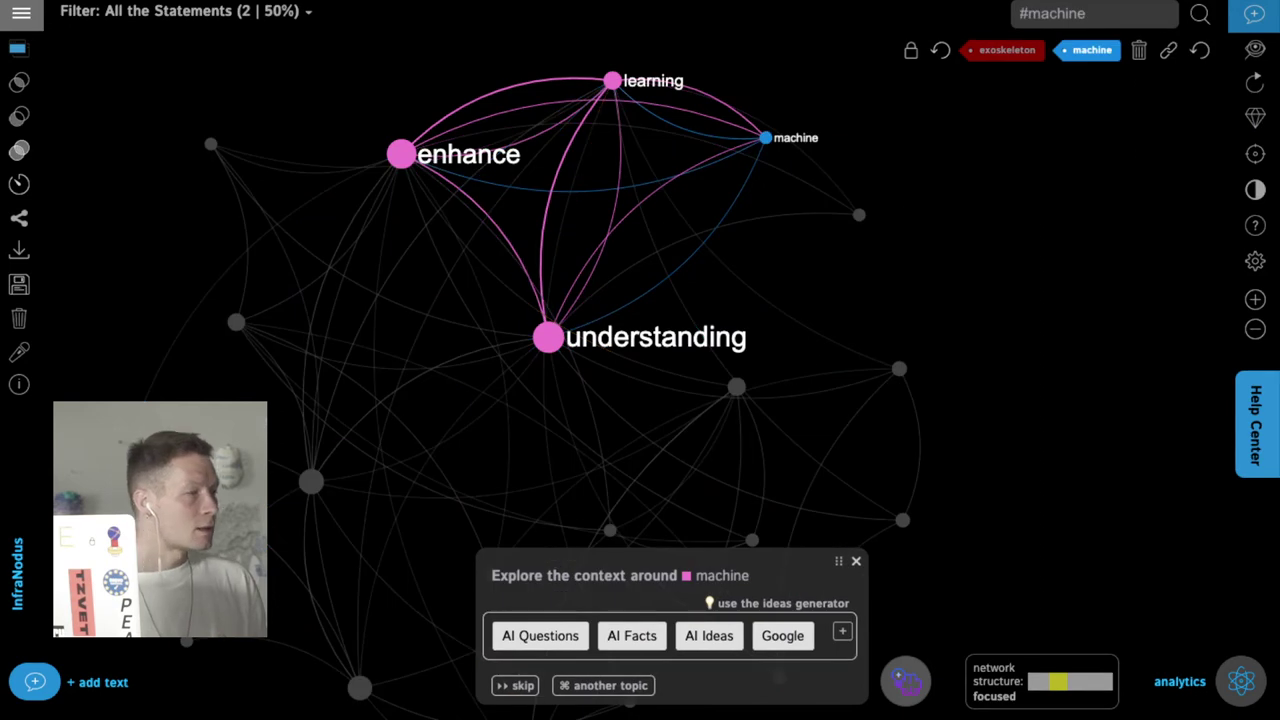
left_click(650, 80)
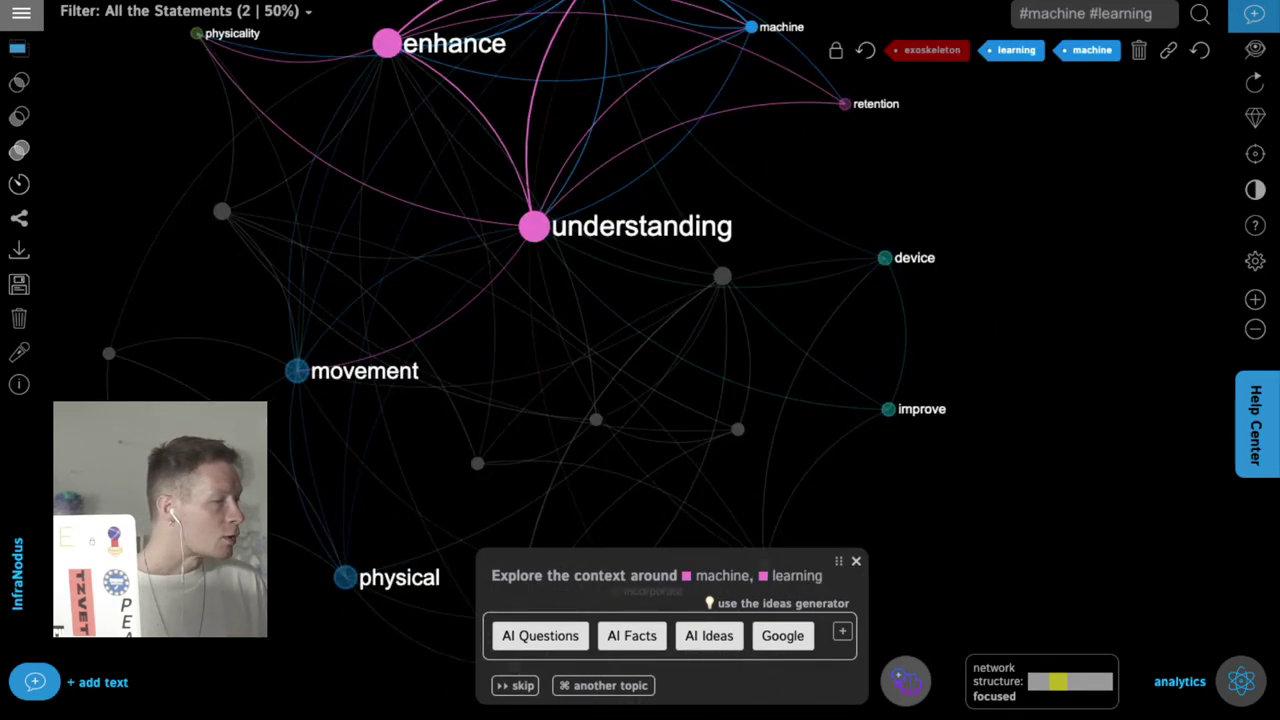
left_click(345, 577)
left_click(300, 371)
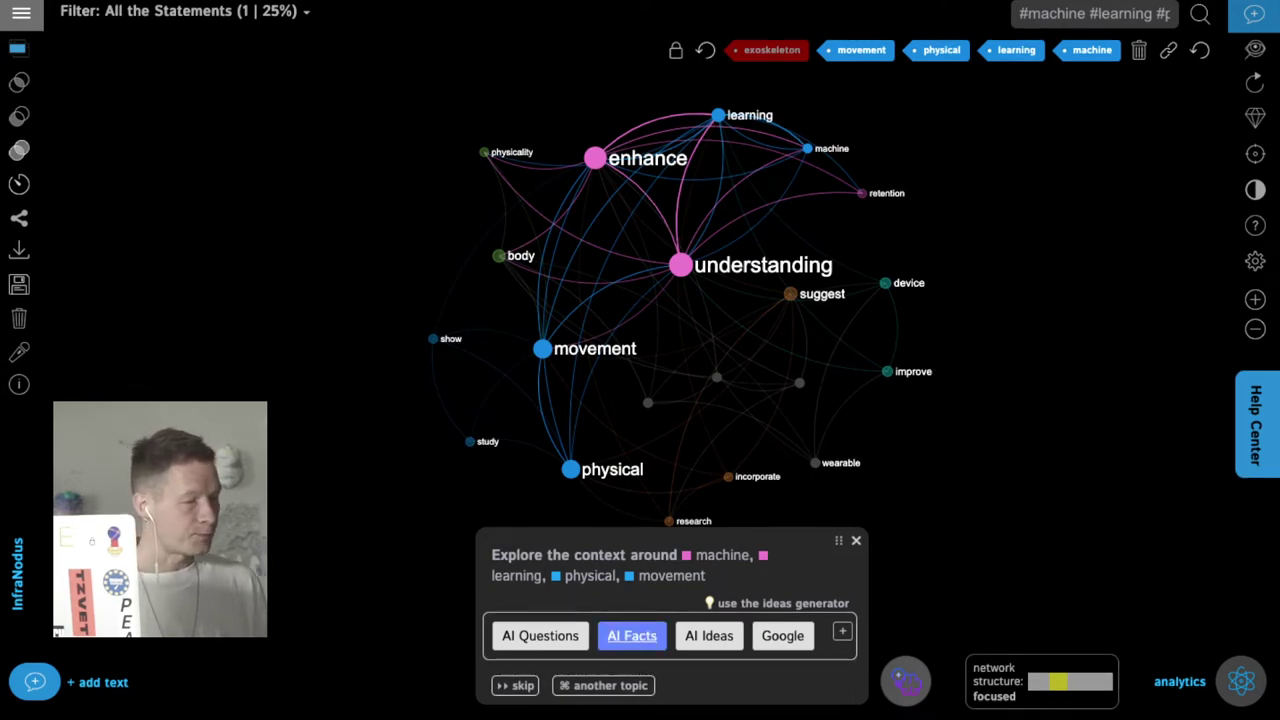
left_click(632, 635)
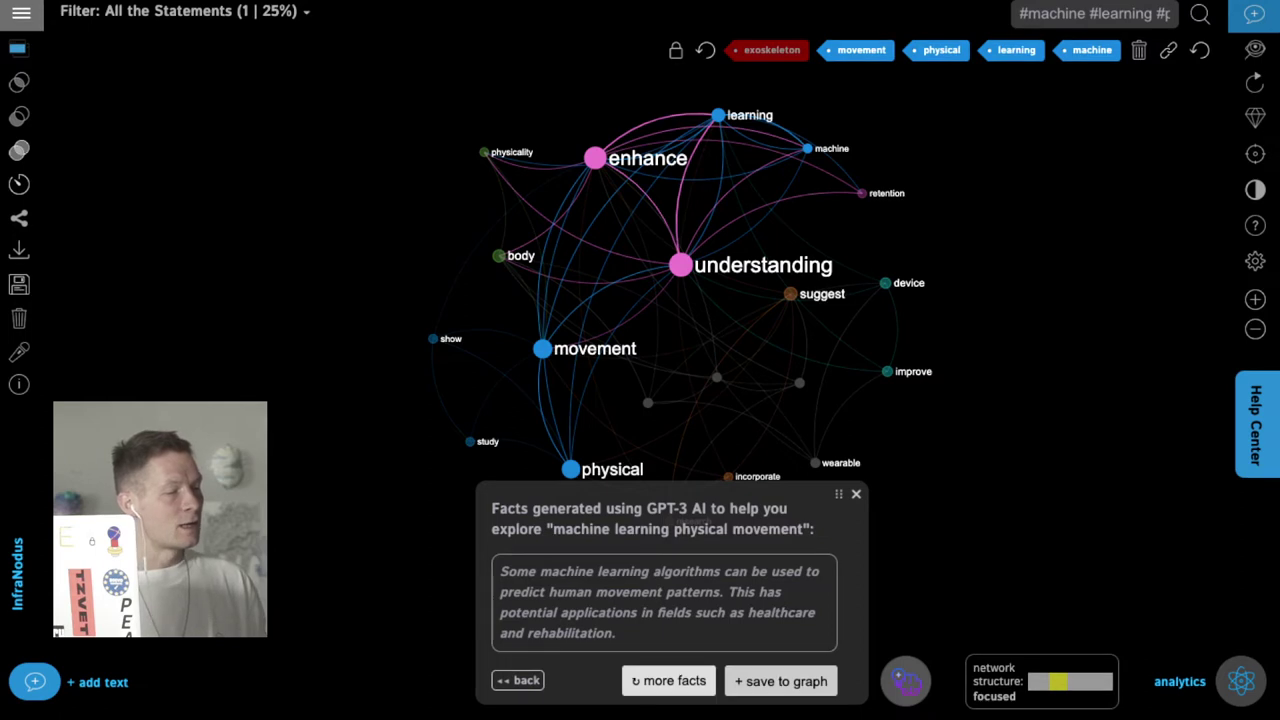
left_click(781, 681)
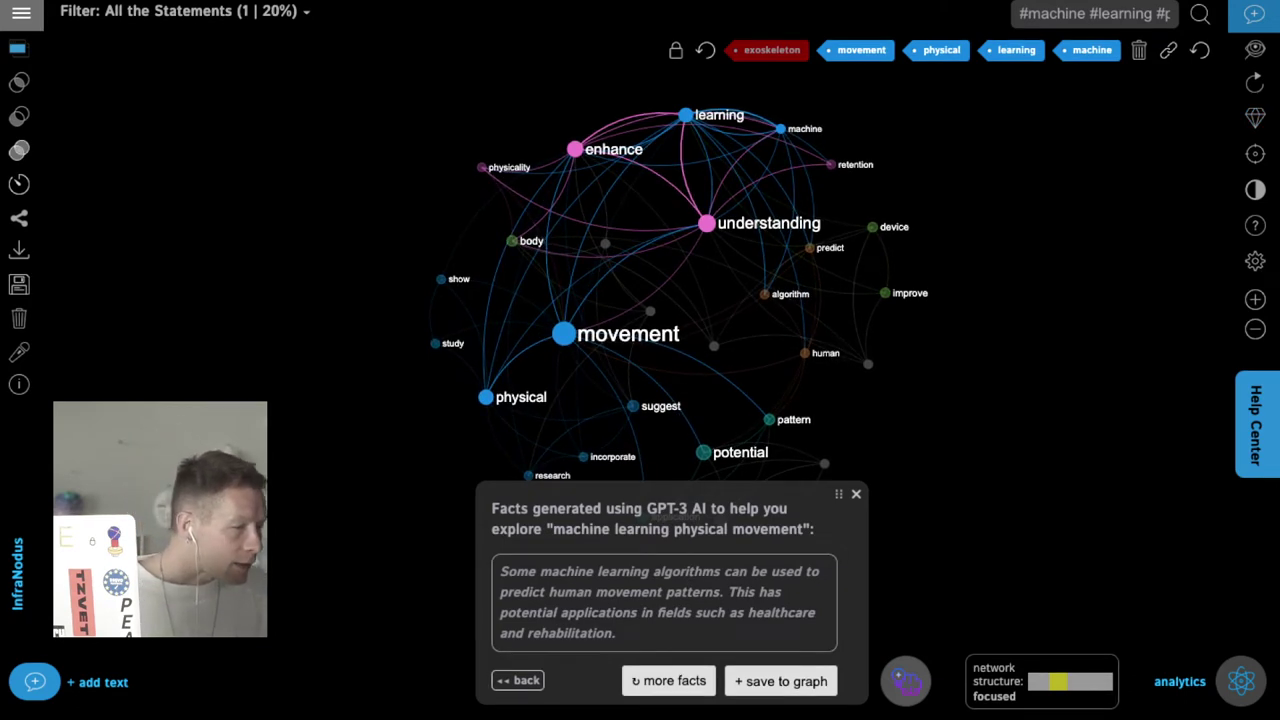
Generate more AI facts for the selected nodes, saving those on algorithms learning human movement and on robots' prediction accuracy.
left_click(668, 681)
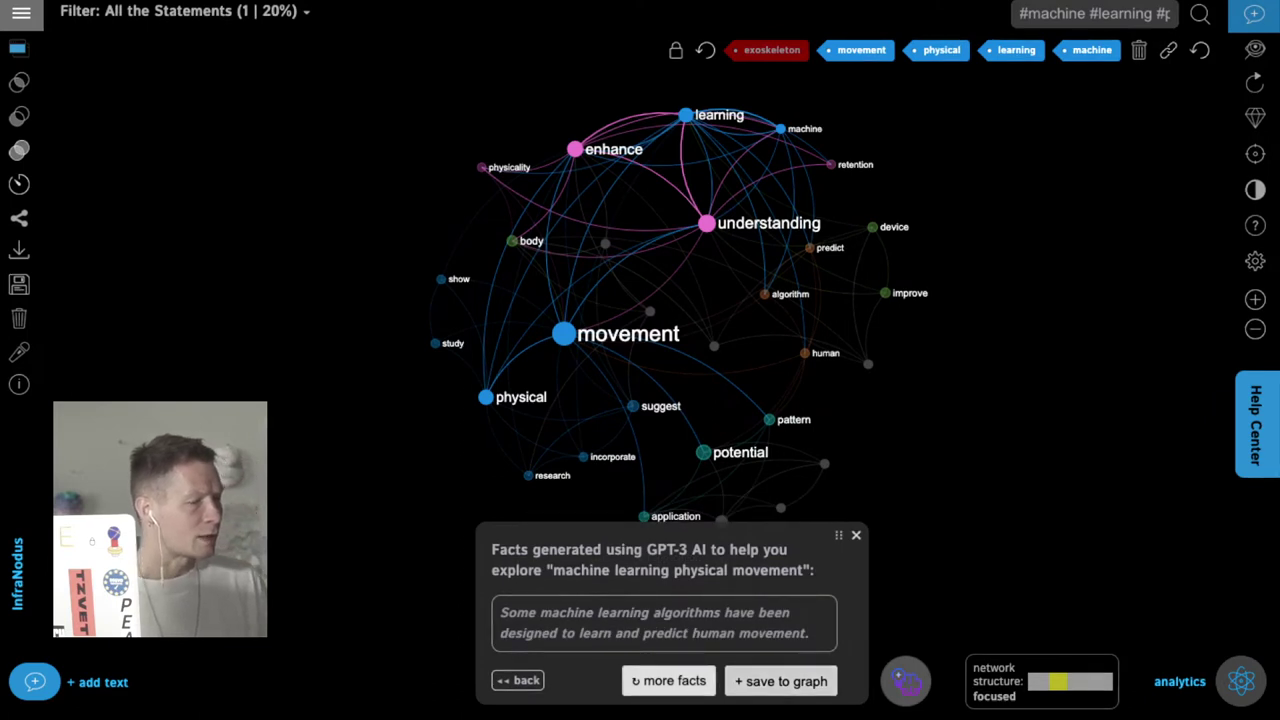
left_click(781, 681)
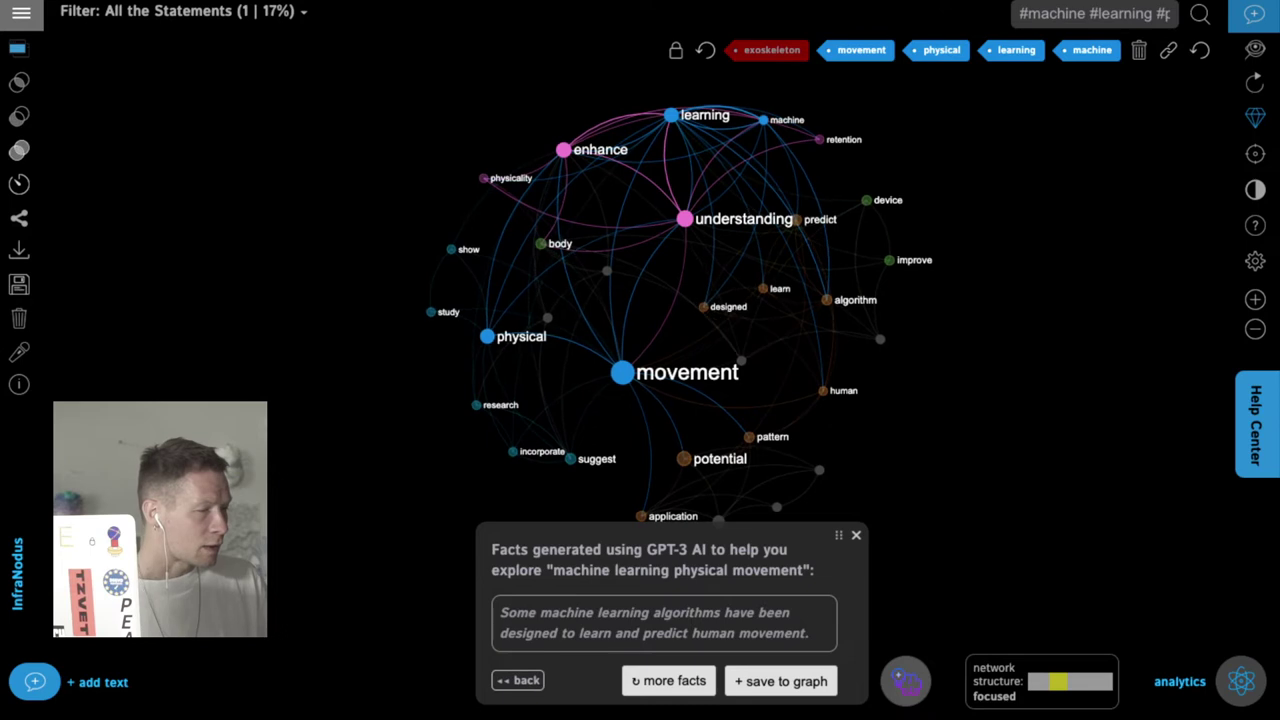
left_click(668, 681)
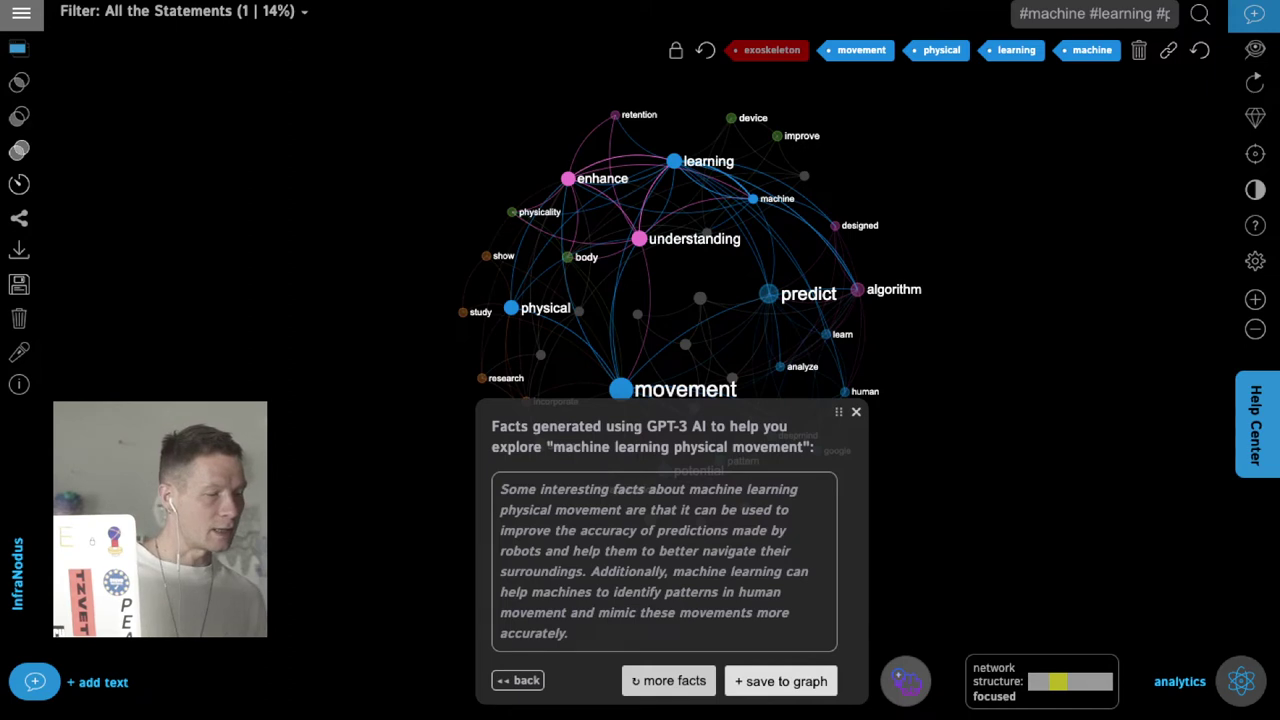
left_click(781, 681)
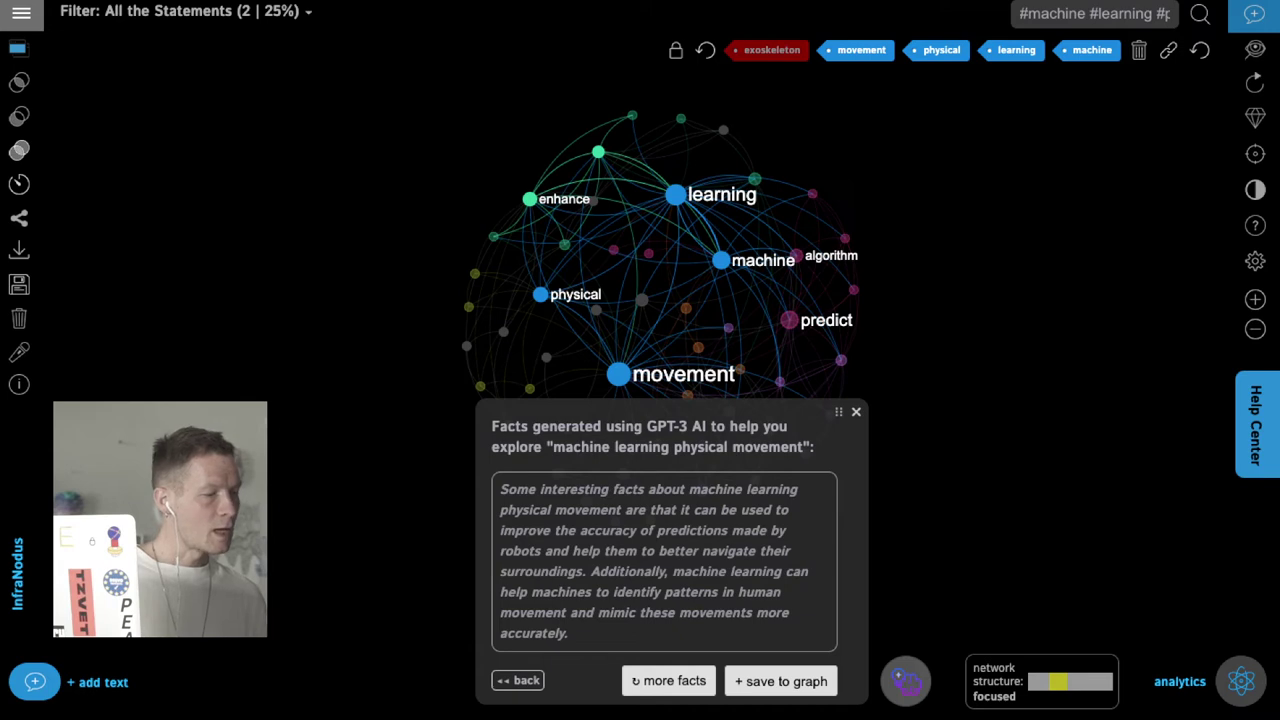
left_click(517, 680)
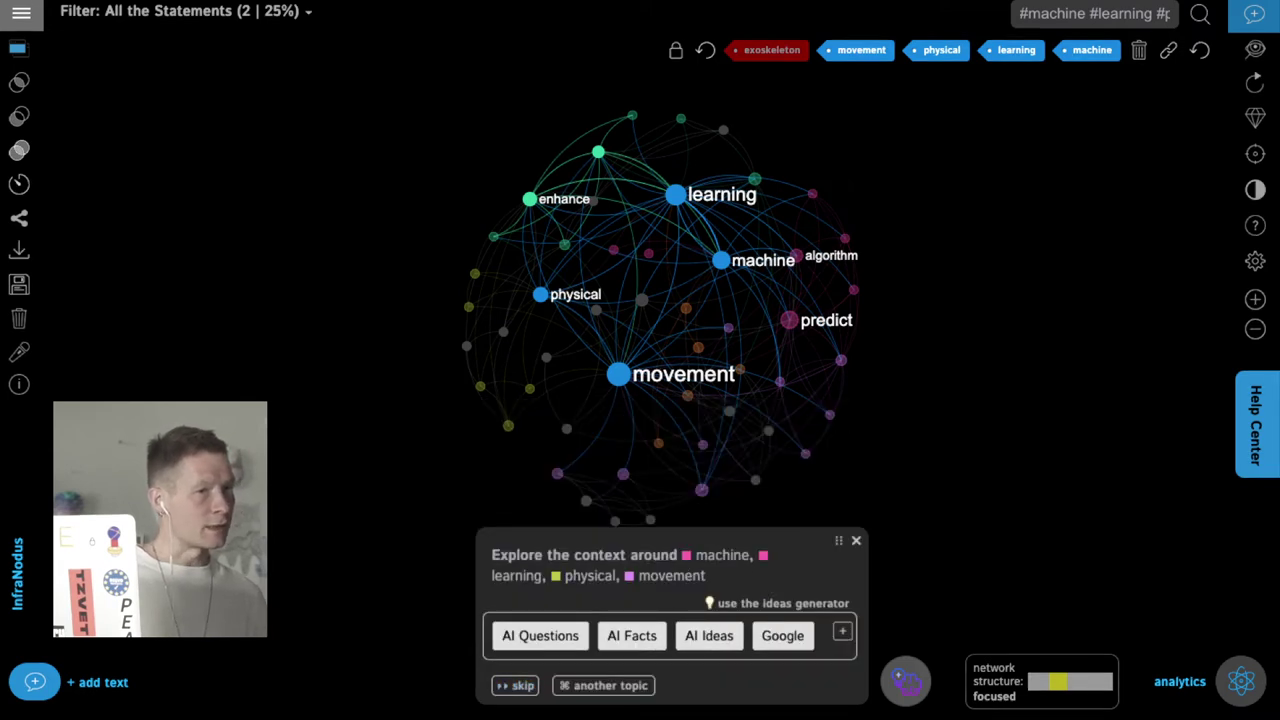
Deselect the graph nodes and open the analytics insight on the structural gap between topics.
left_click(1138, 49)
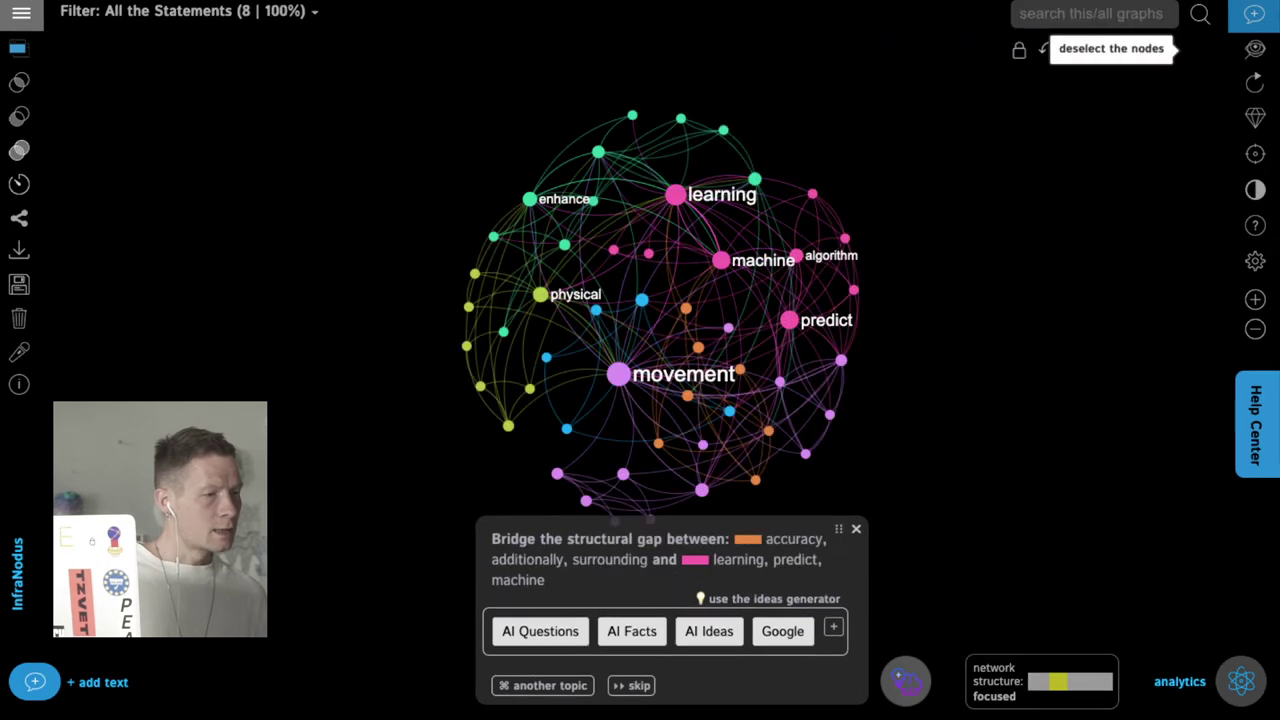
left_click(1240, 681)
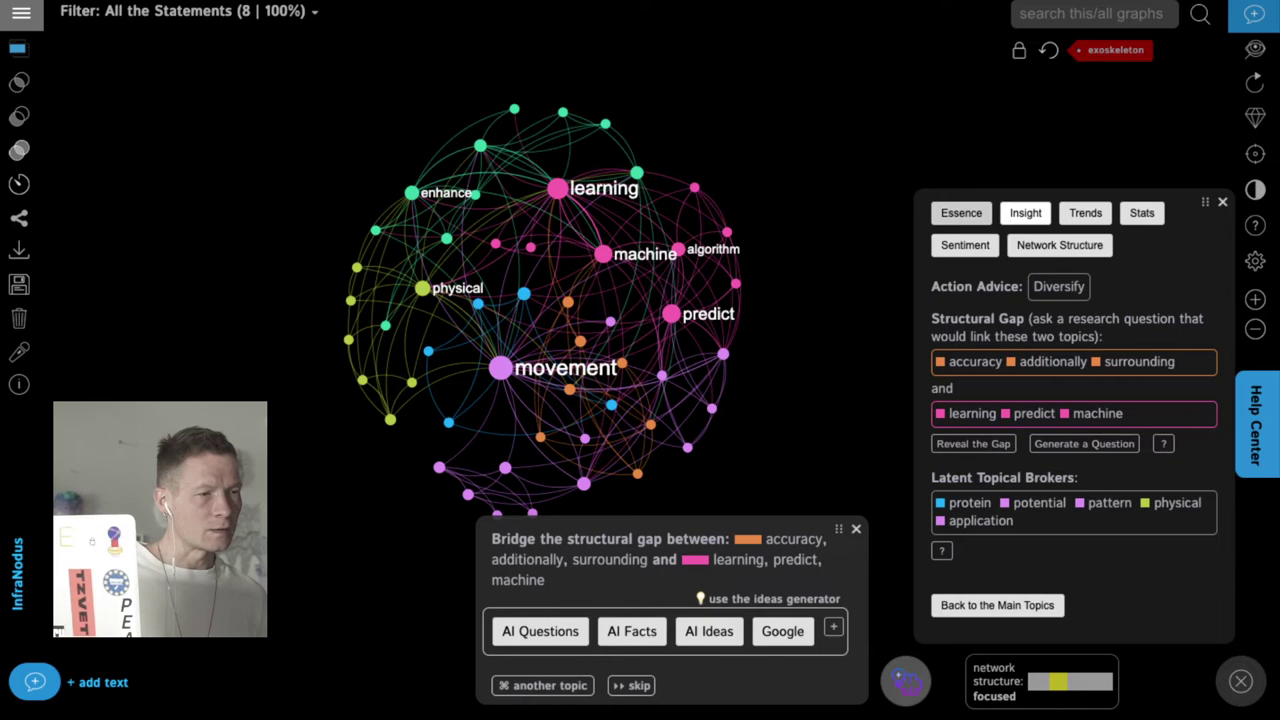
Examine the main topical groups by highlighting the movement, enhance and learning topics in turn and expanding the topic list.
left_click(961, 213)
left_click(1073, 303)
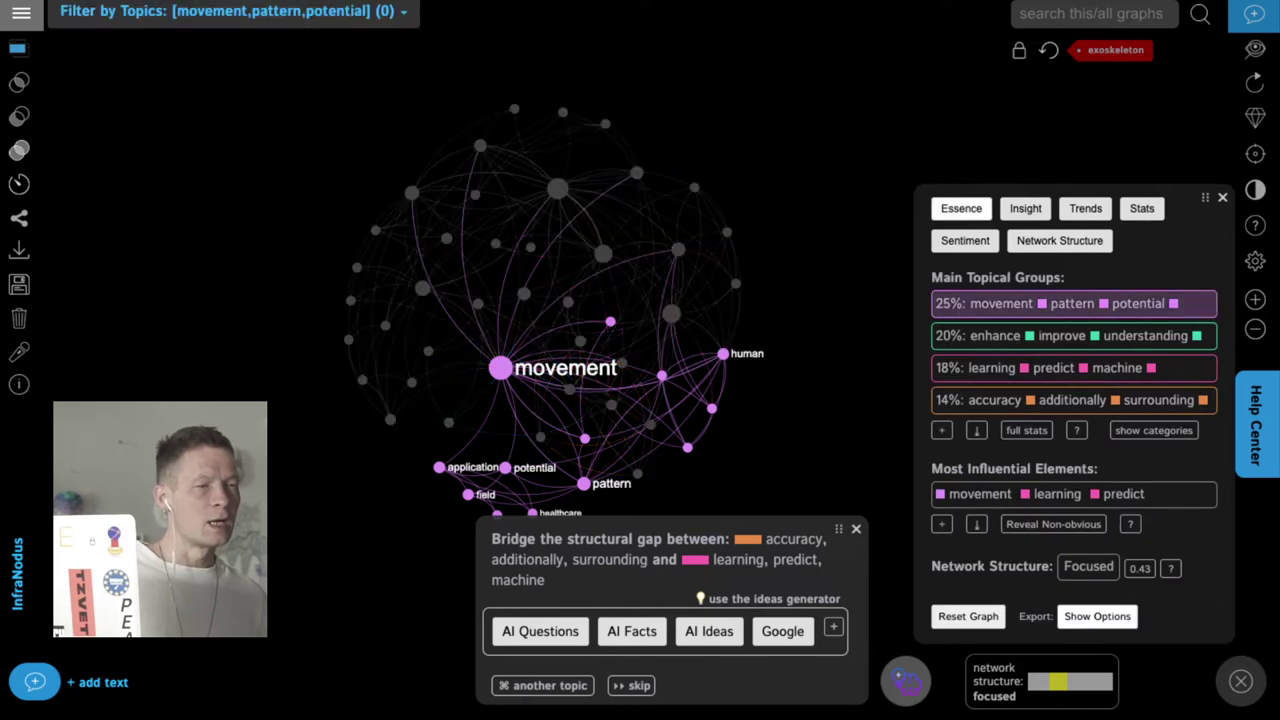
left_click(1073, 303)
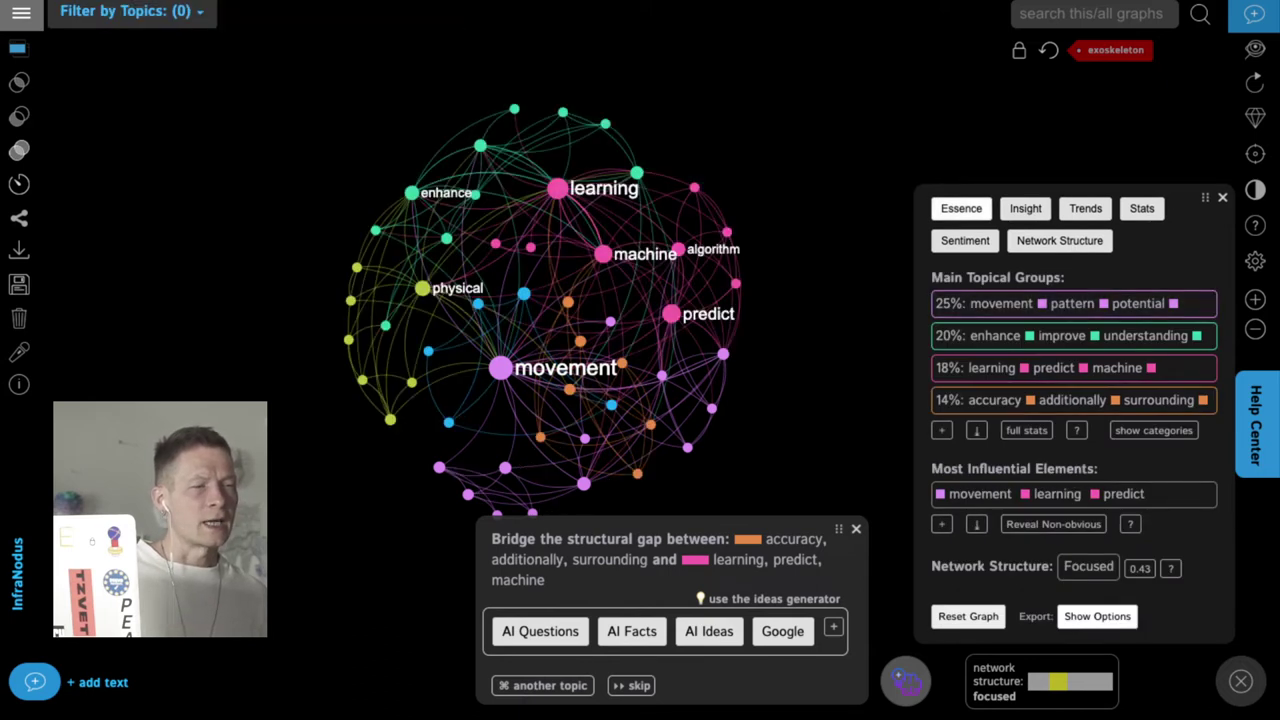
left_click(1073, 335)
left_click(1073, 335)
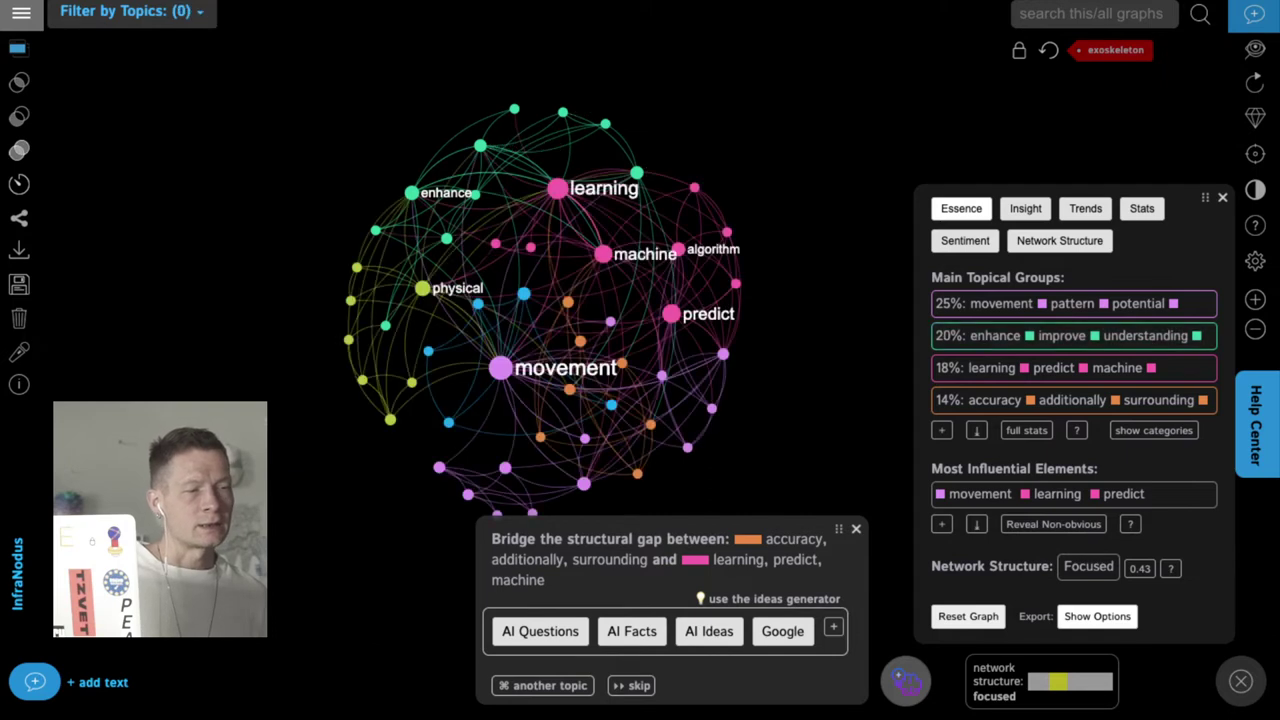
left_click(1073, 367)
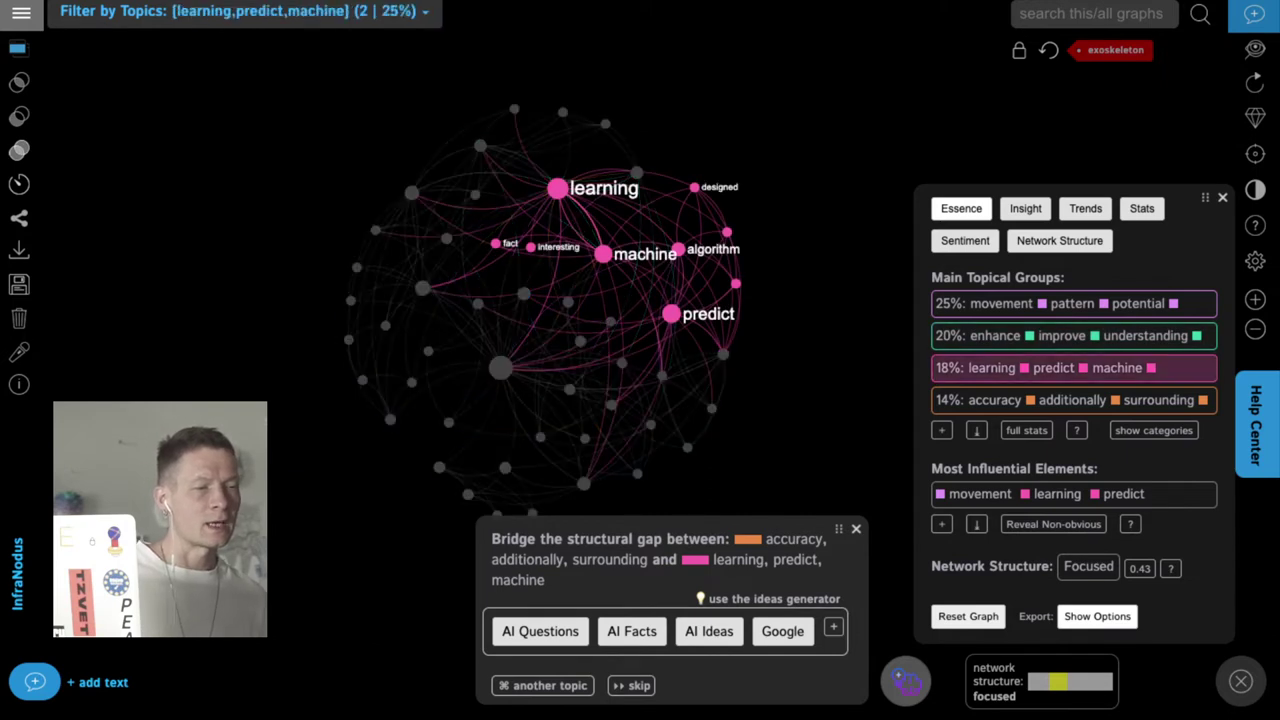
left_click(1073, 367)
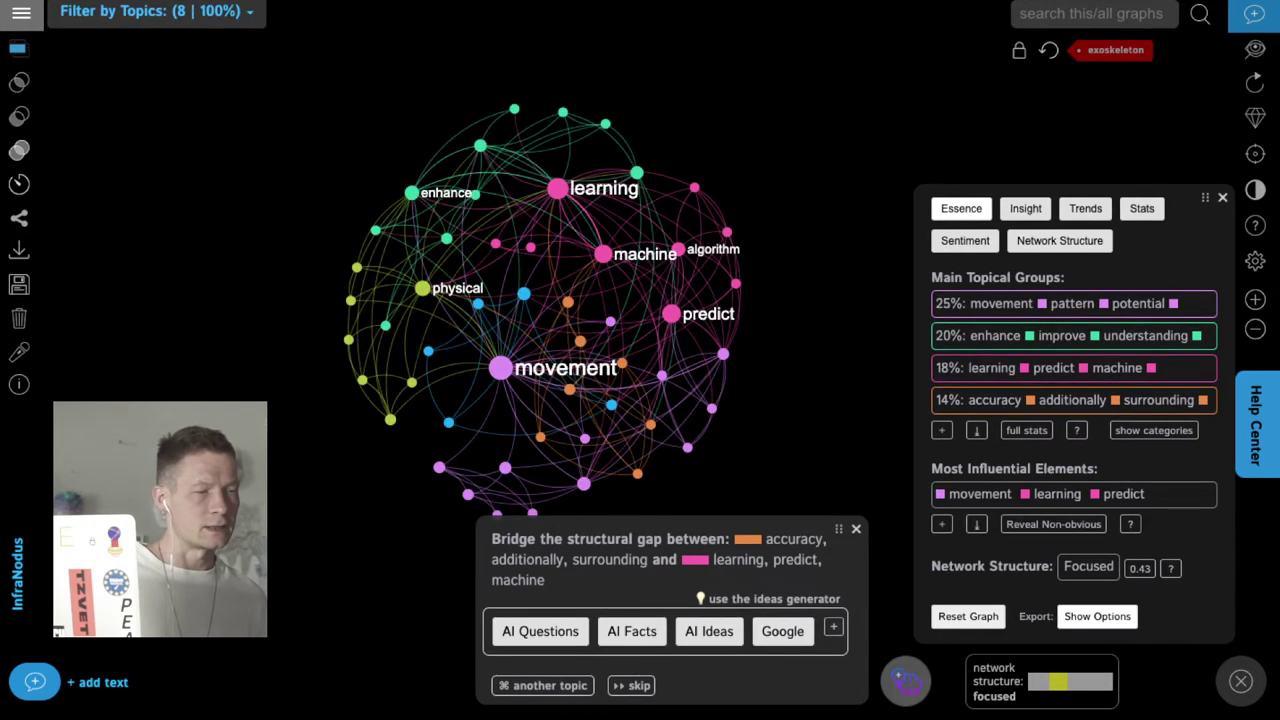
left_click(941, 430)
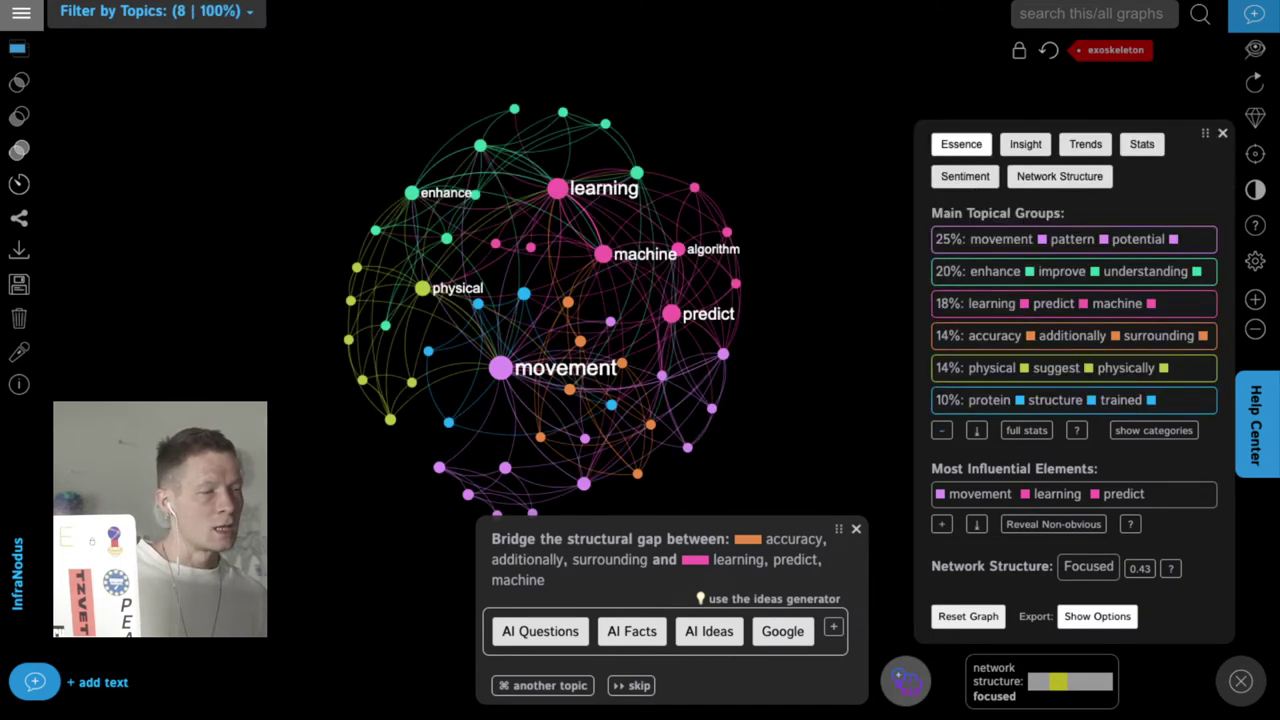
left_click(941, 430)
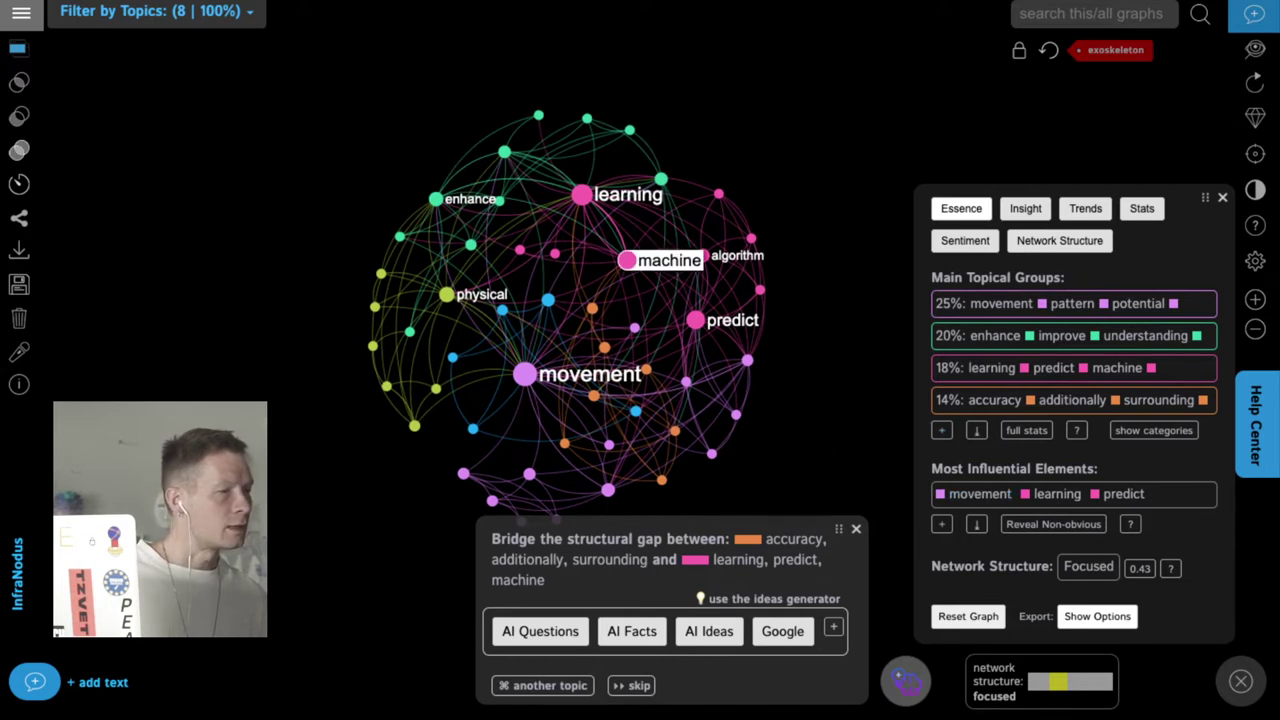
Retrieve Google search results for the machine, learning, physical and movement nodes and save relevant ones to the graph.
left_click(627, 260)
left_click(582, 194)
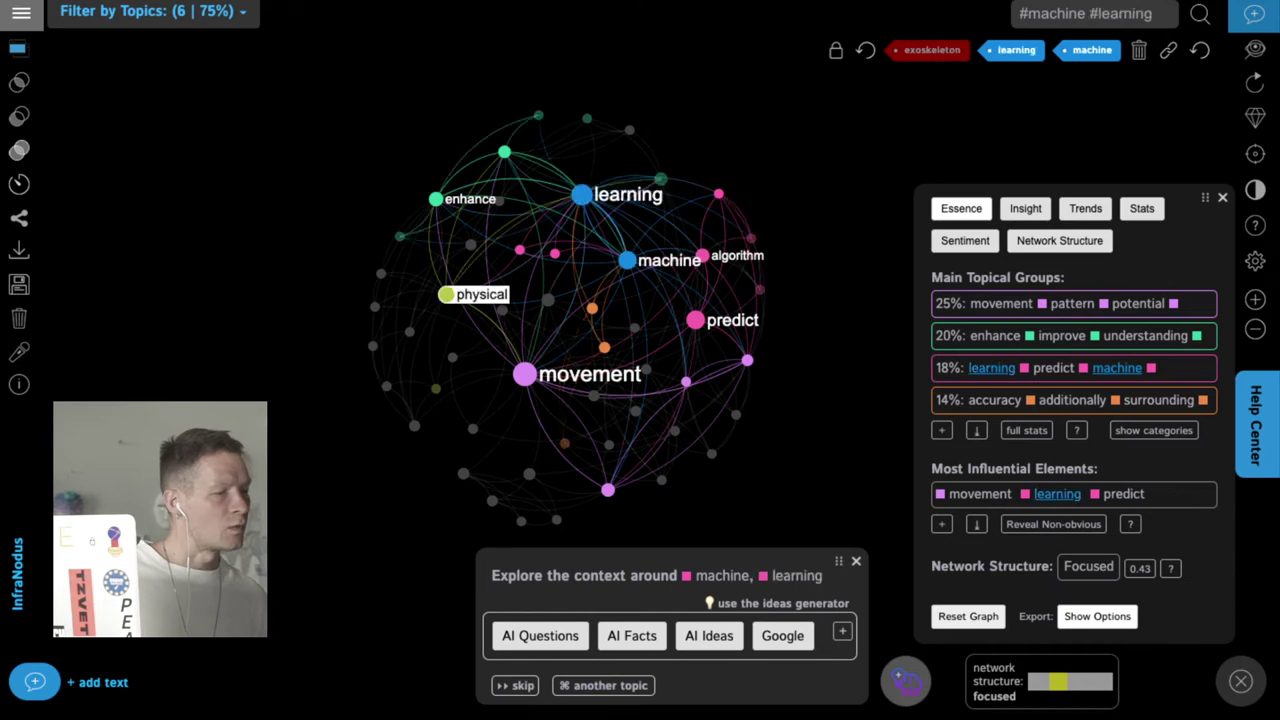
left_click(446, 294)
left_click(525, 374)
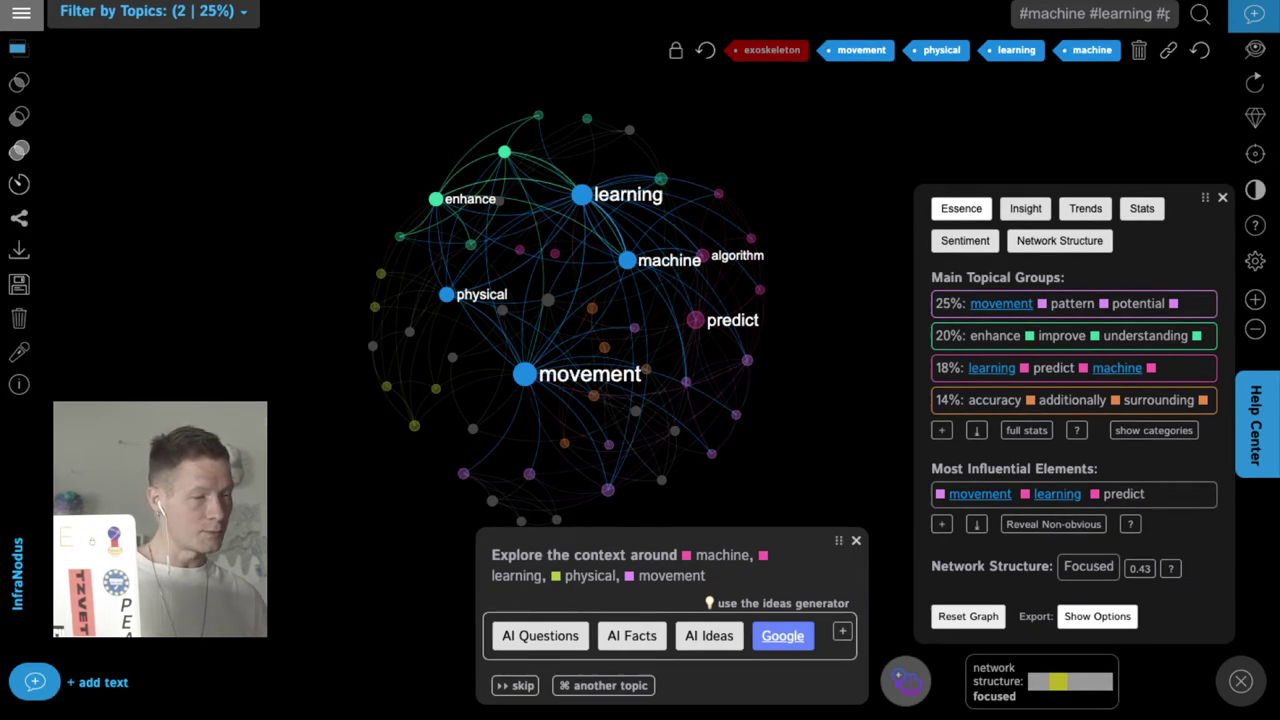
left_click(782, 636)
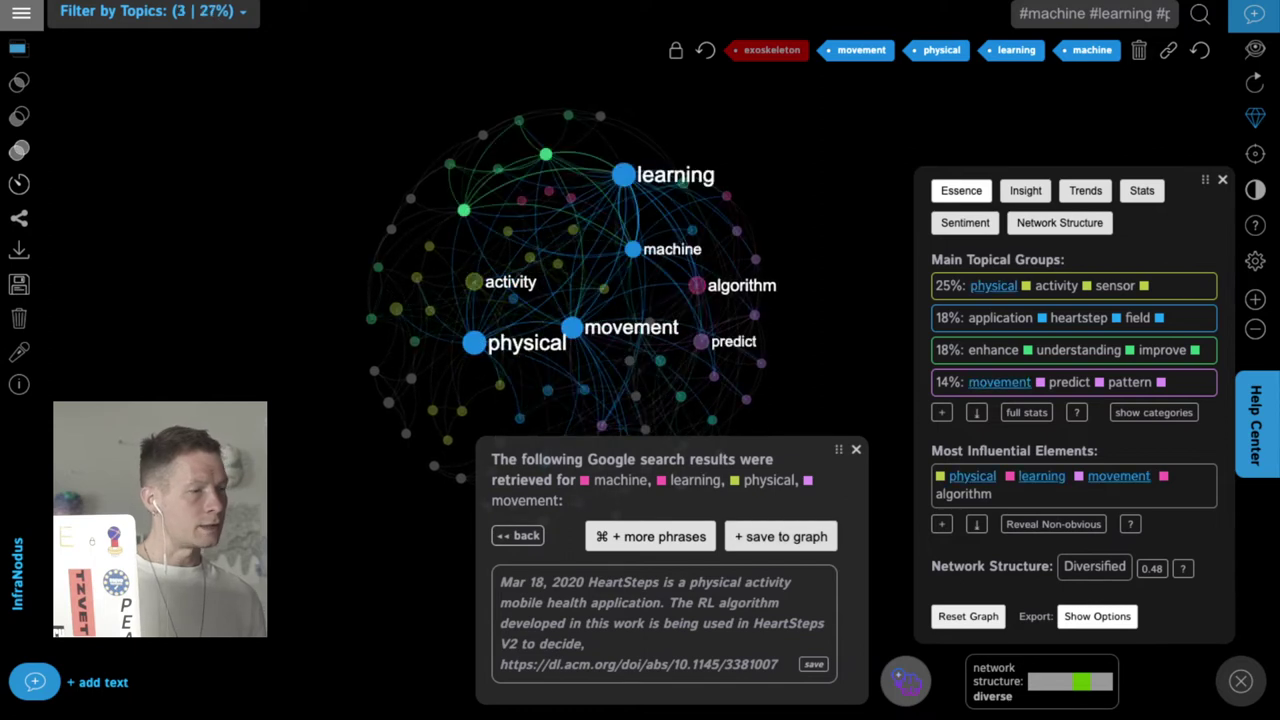
Filter the graph to the statements tagged ideas, and after that to those tagged gpt3.
left_click(150, 11)
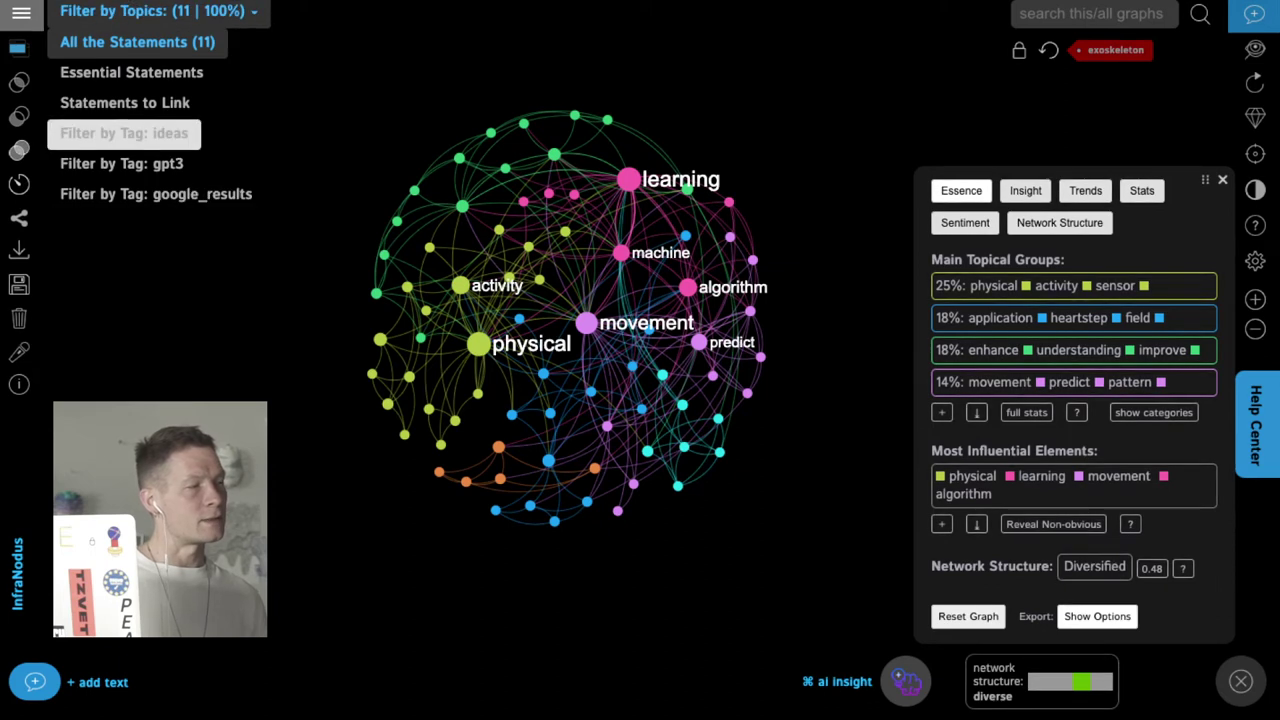
left_click(124, 133)
left_click(162, 11)
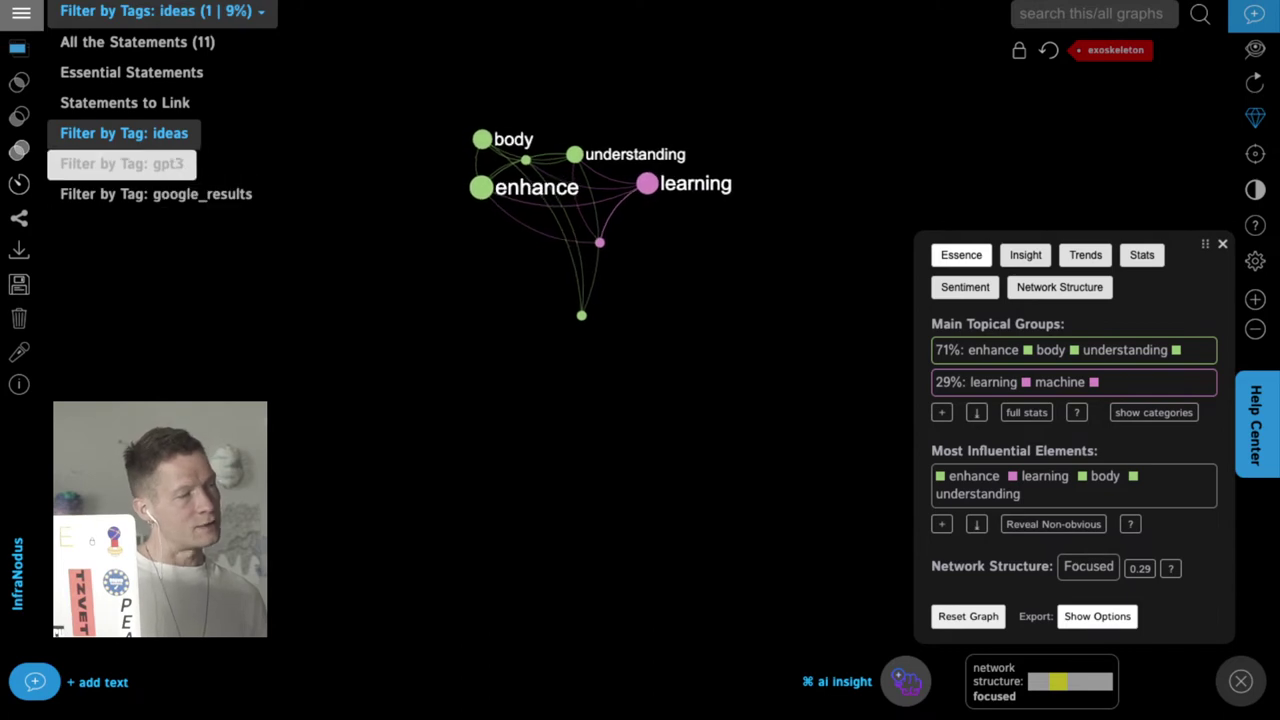
left_click(121, 163)
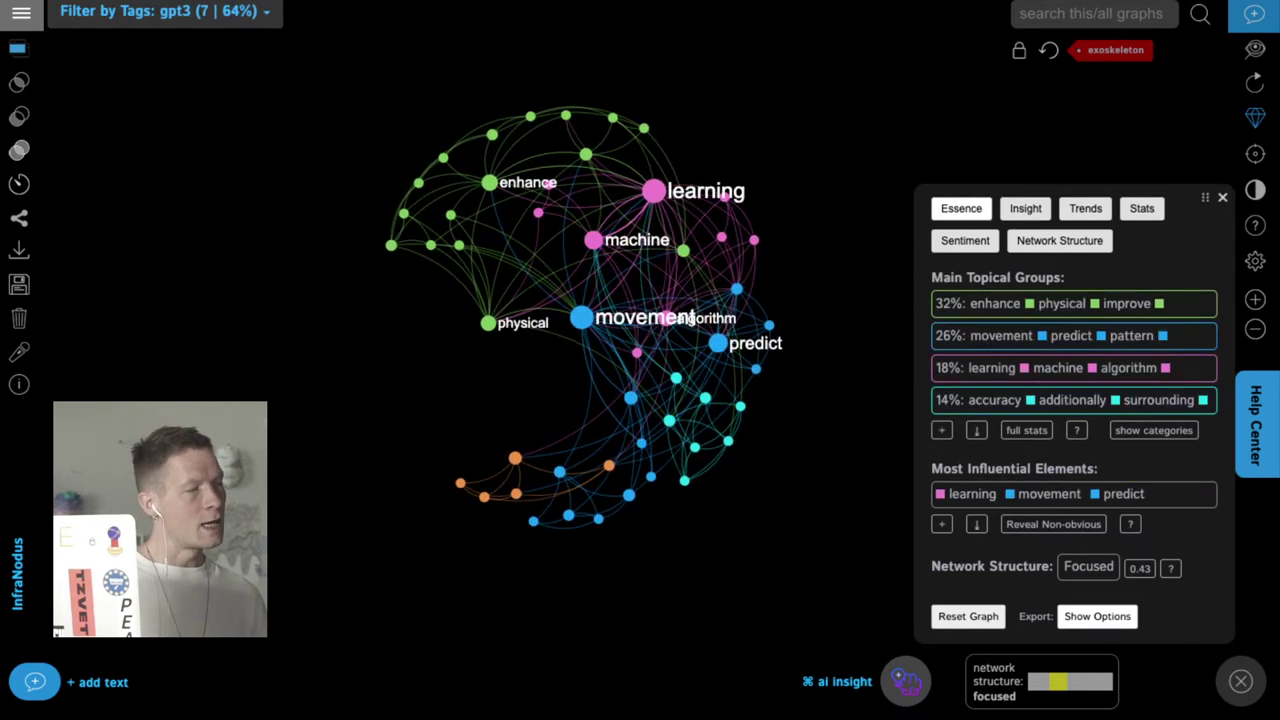
Filter the graph to the google_results statements and show how they differ from the gpt3 statements.
left_click(160, 11)
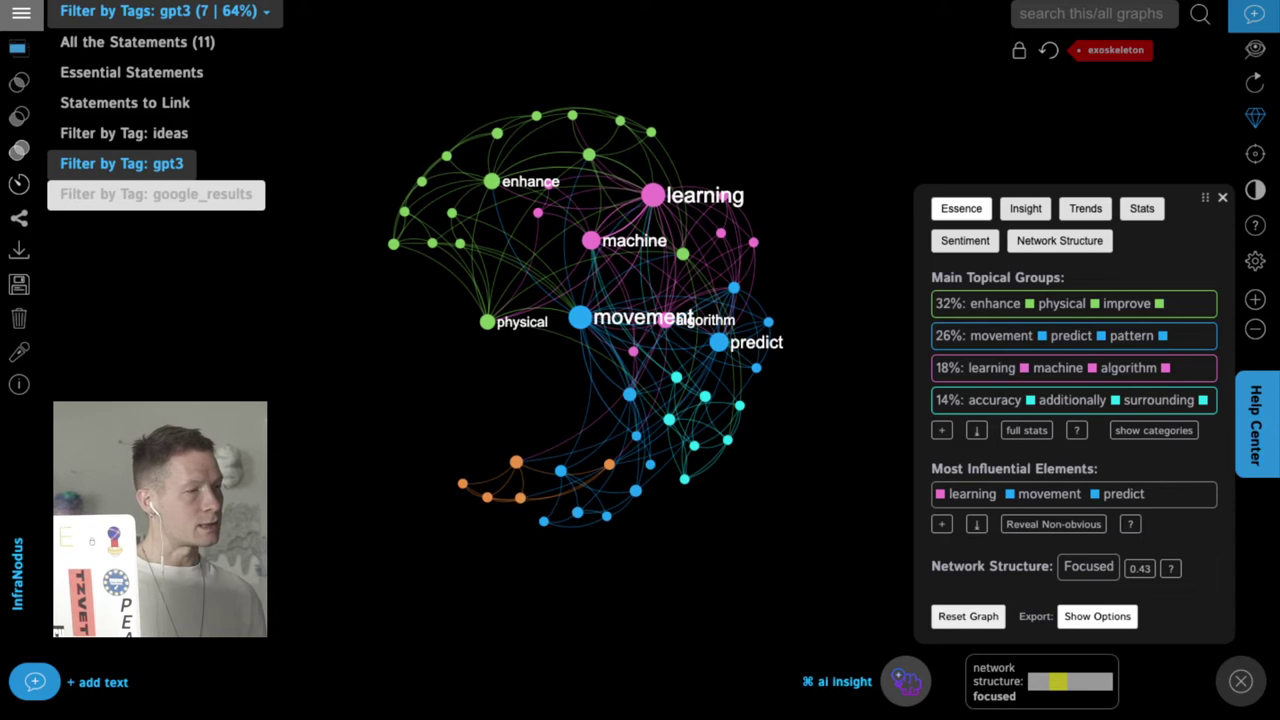
left_click(156, 194)
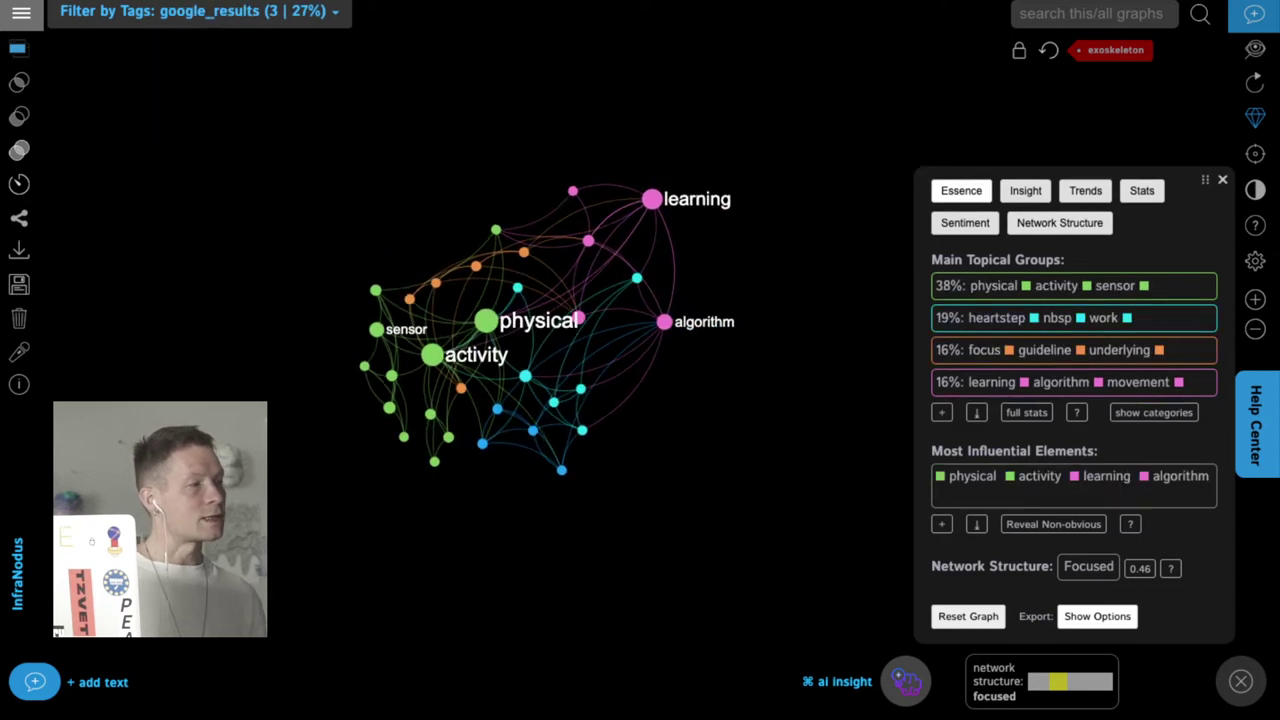
left_click(199, 11)
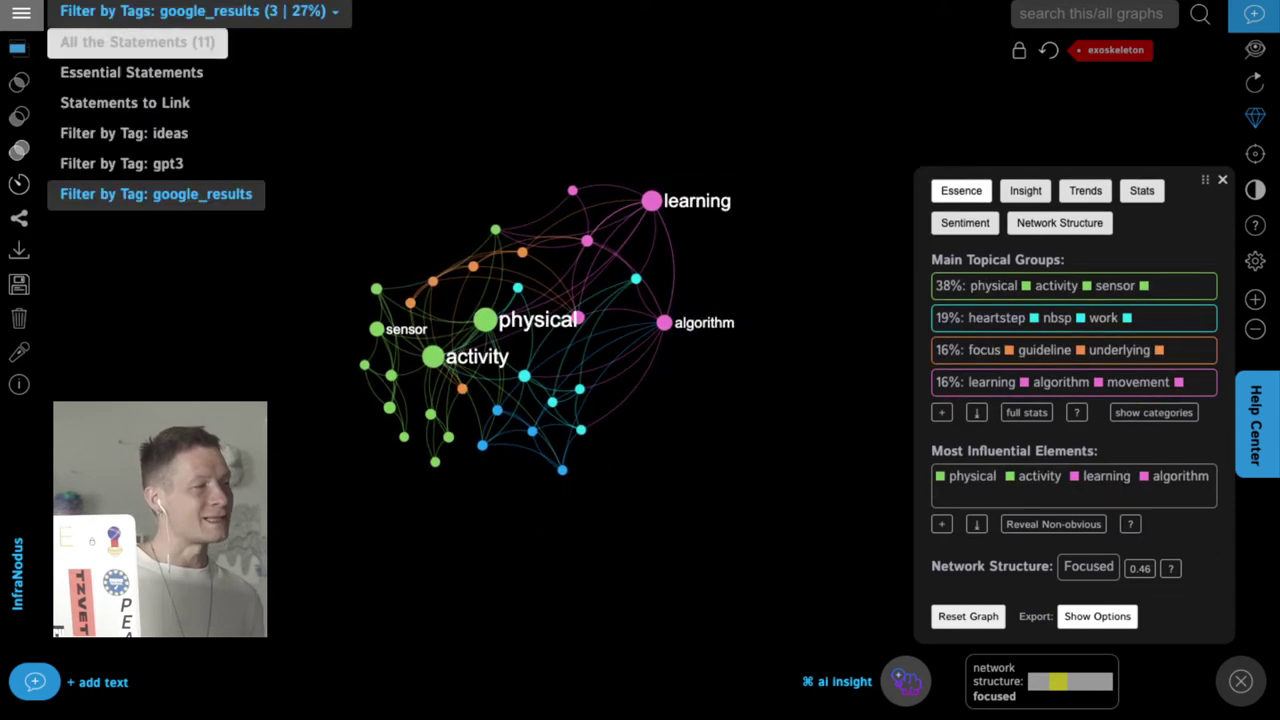
mouse_move(199, 11)
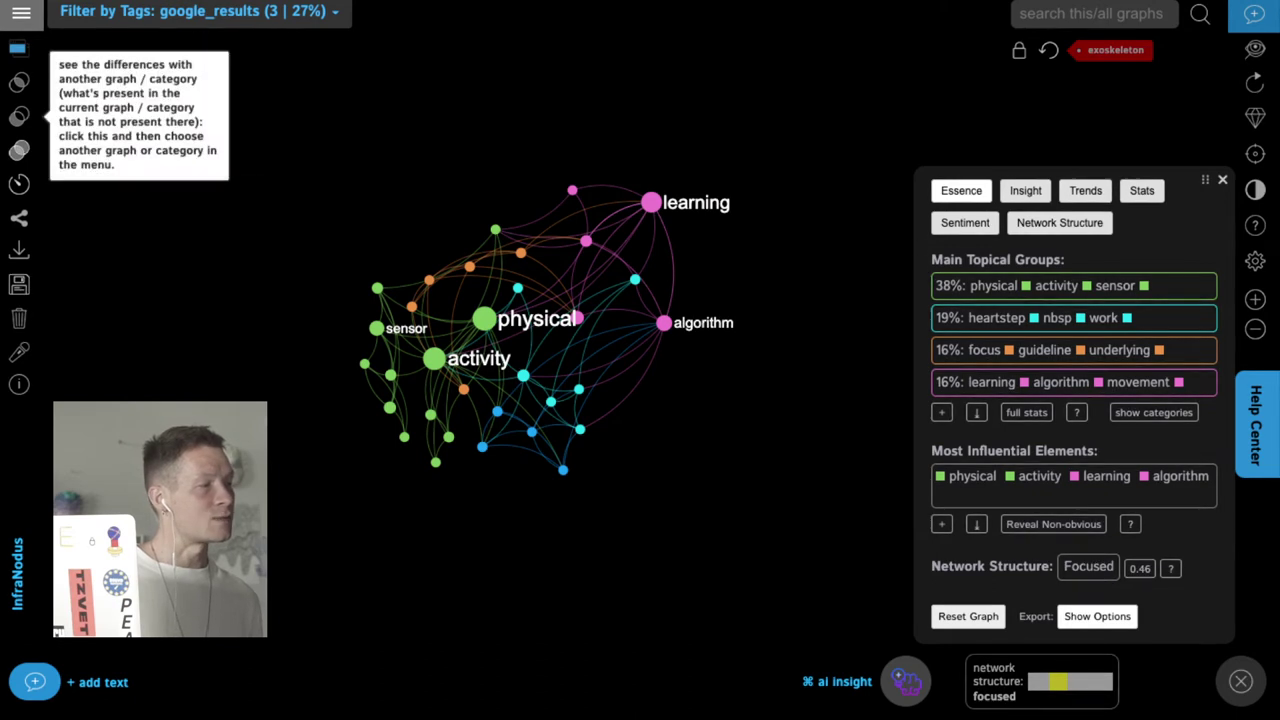
left_click(18, 116)
mouse_move(131, 72)
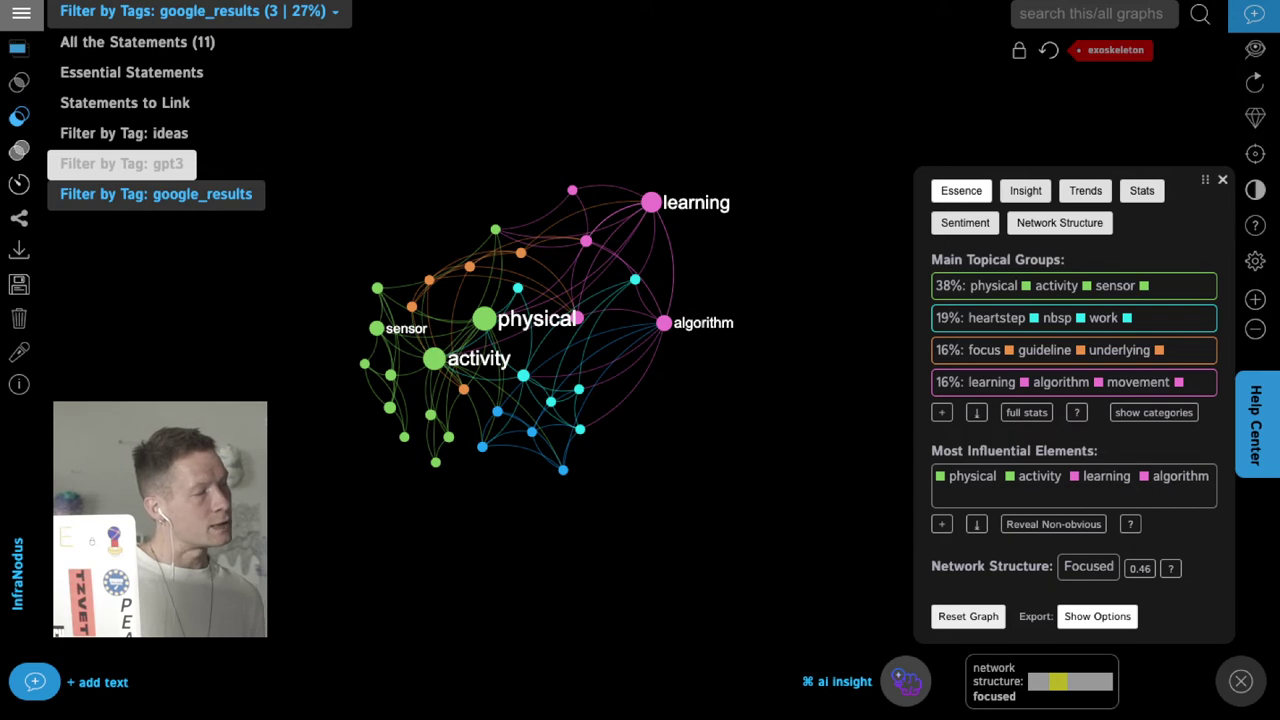
left_click(121, 163)
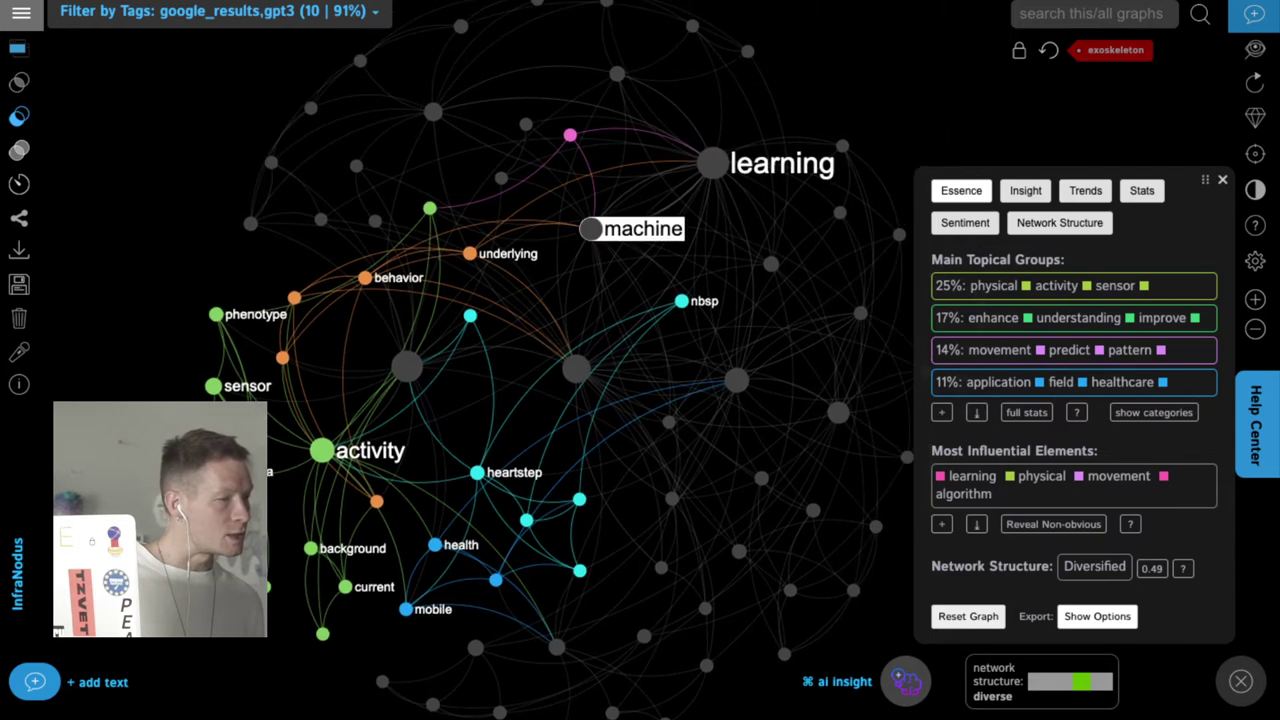
Select the machine, learning, activity, heartstep, sensor and physical nodes in the comparison graph.
left_click(591, 229)
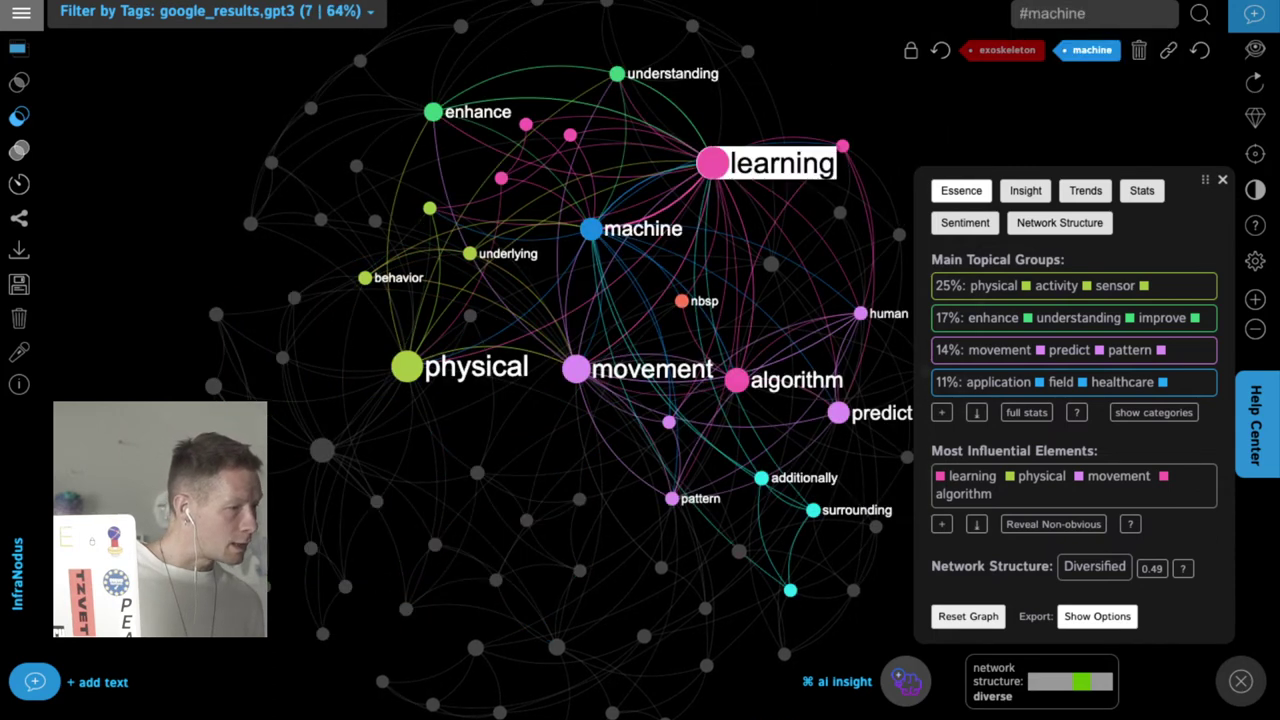
left_click(713, 163)
left_click(358, 450)
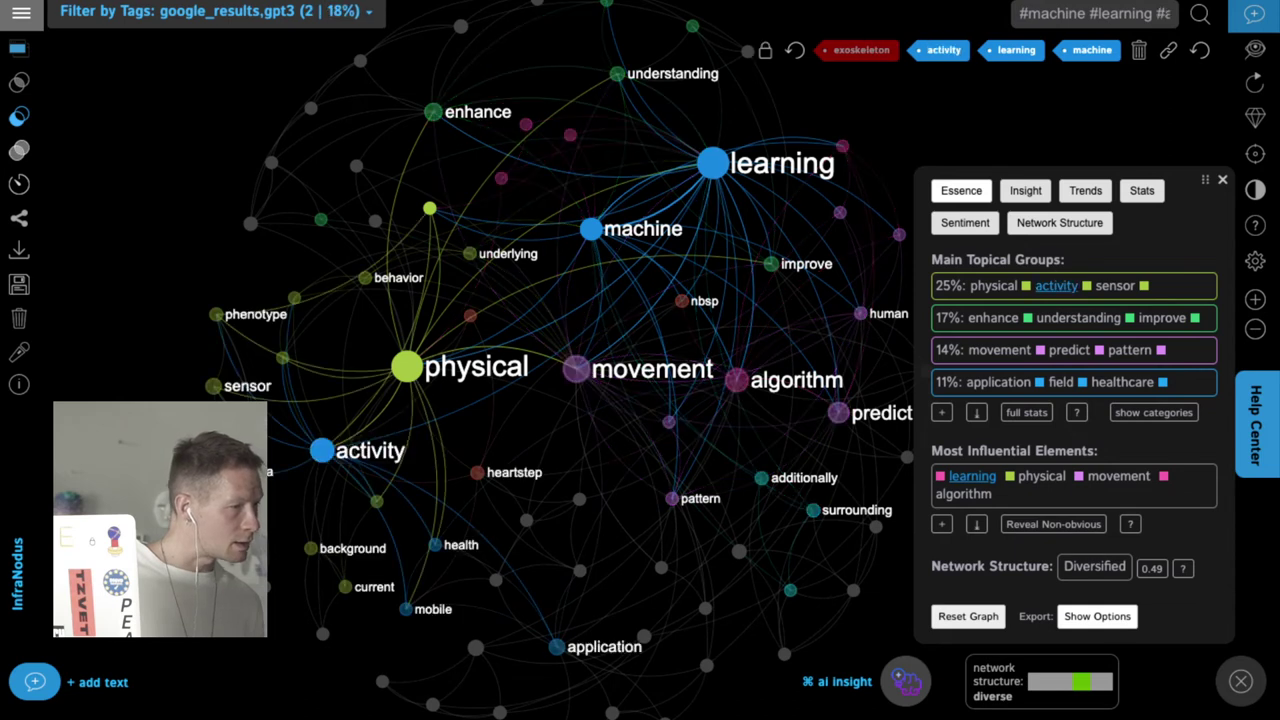
left_click(478, 472)
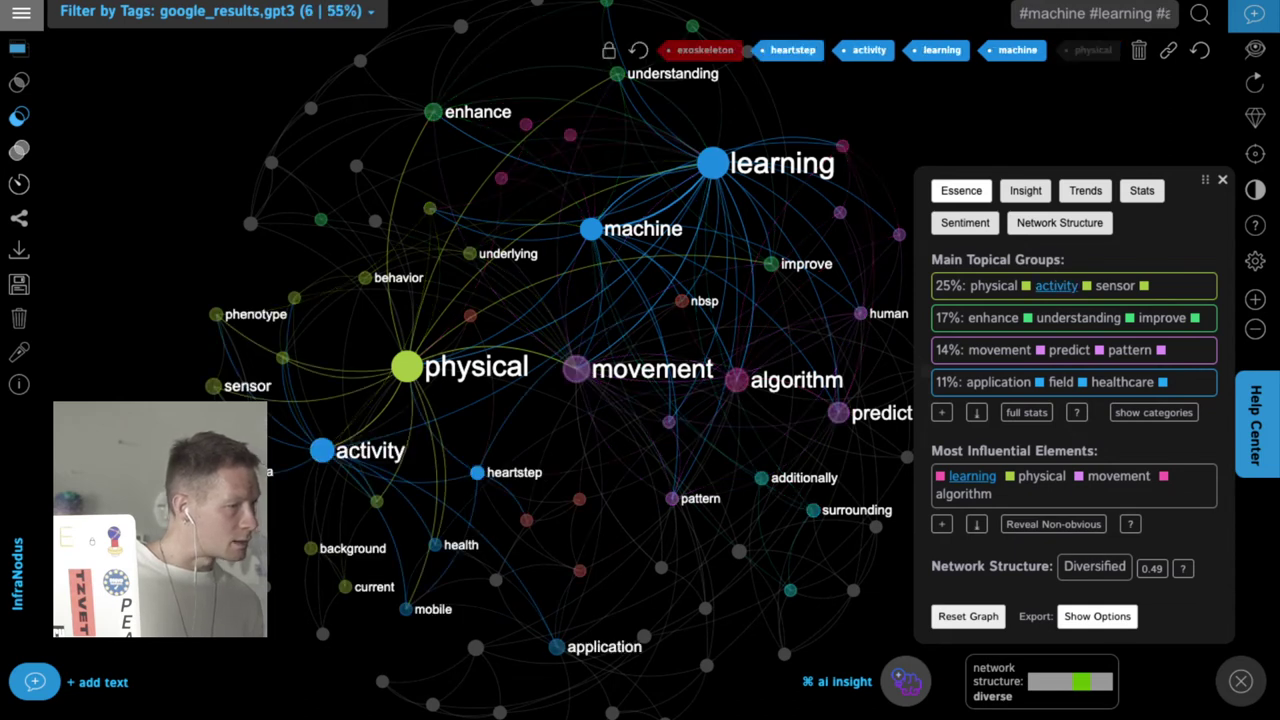
left_click(240, 385)
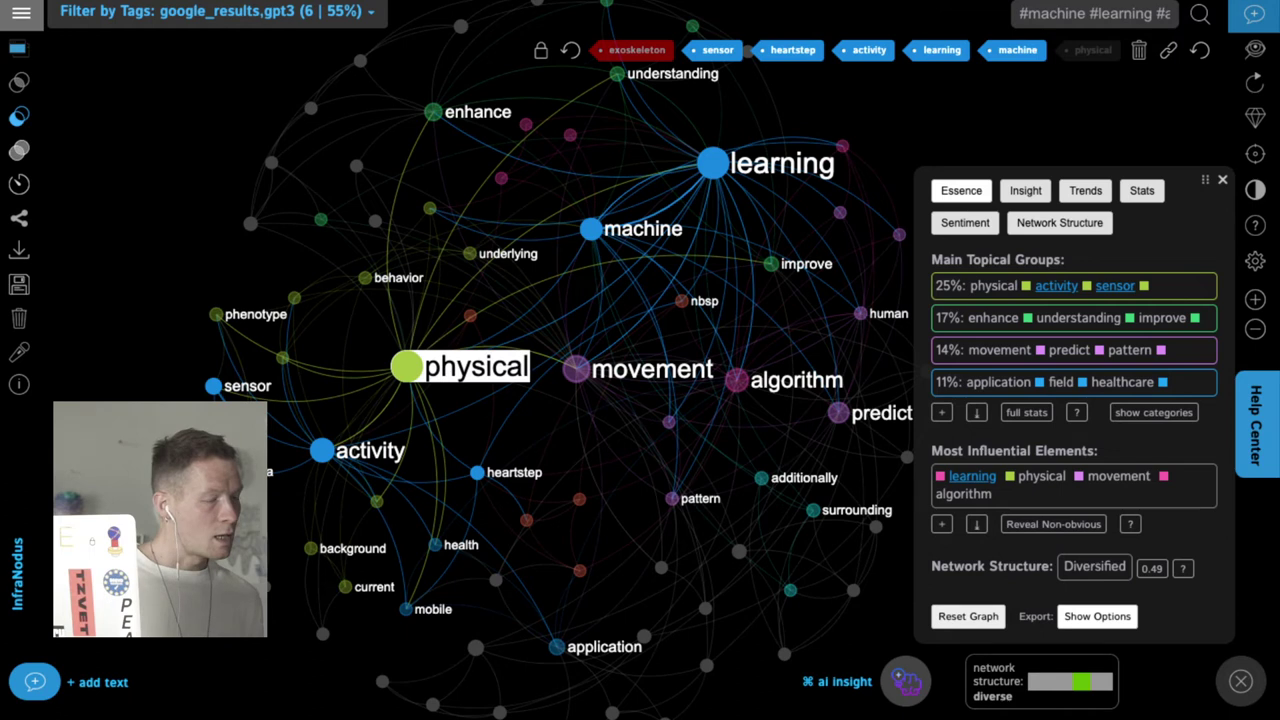
left_click(470, 367)
Generate AI facts for the selected nodes, saving those on monitoring heart health and on predicting mortality rates.
left_click(905, 681)
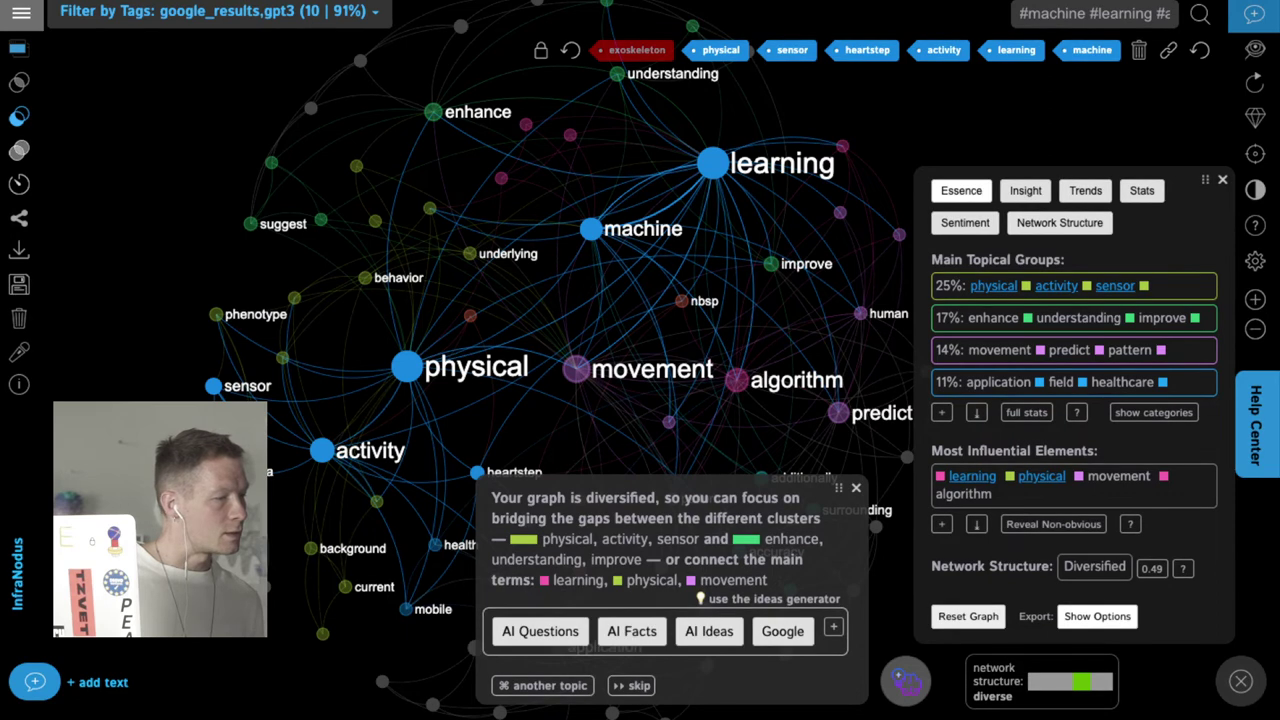
left_click(330, 451)
left_click(330, 451)
left_click(631, 685)
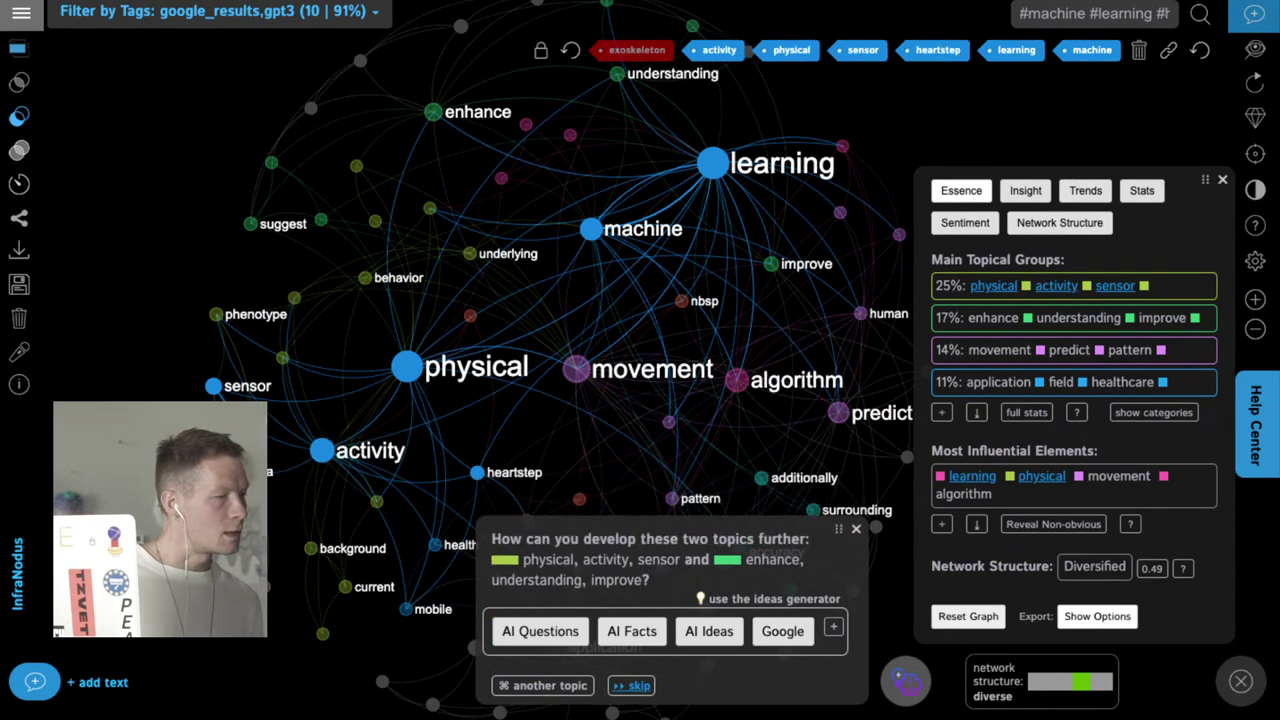
left_click(322, 450)
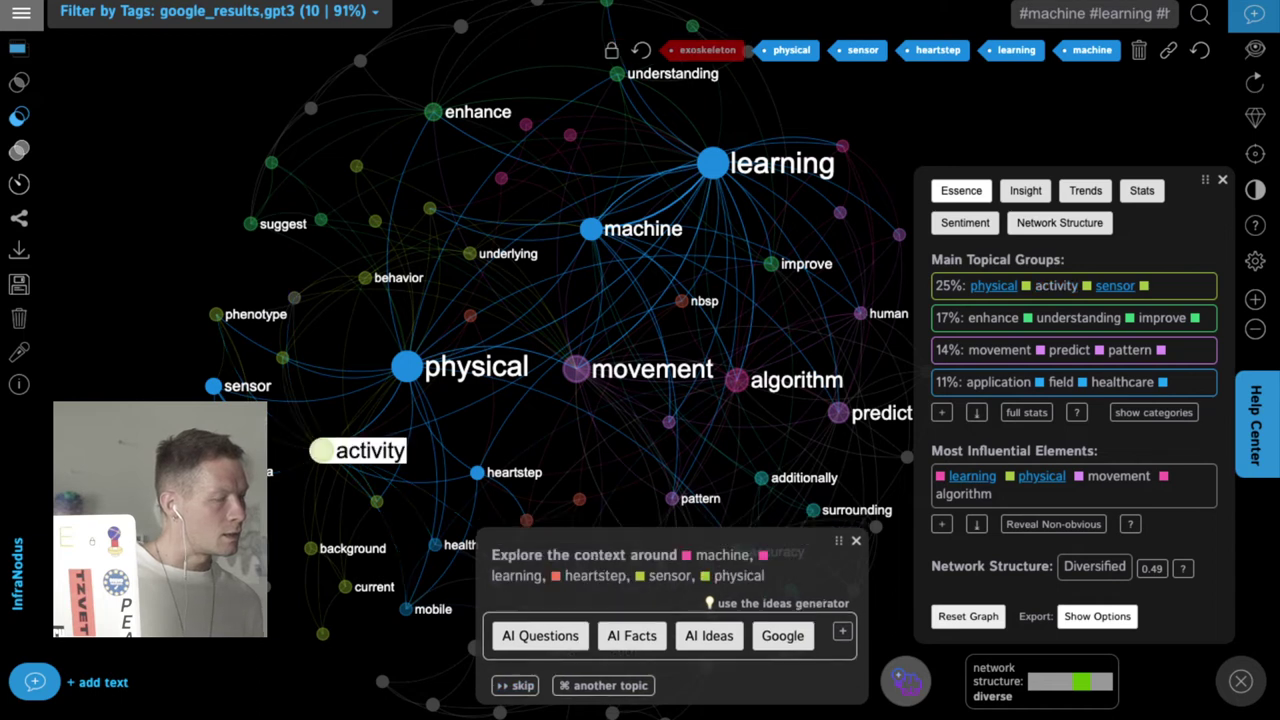
left_click(322, 450)
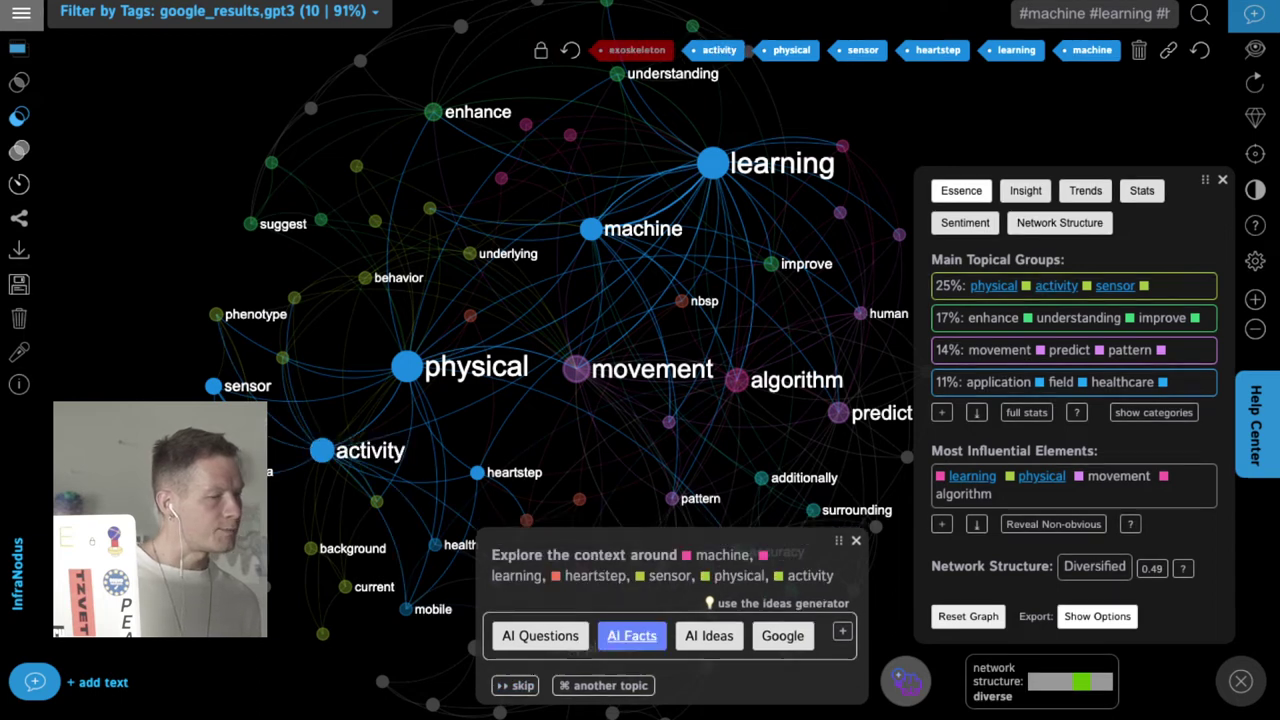
left_click(632, 636)
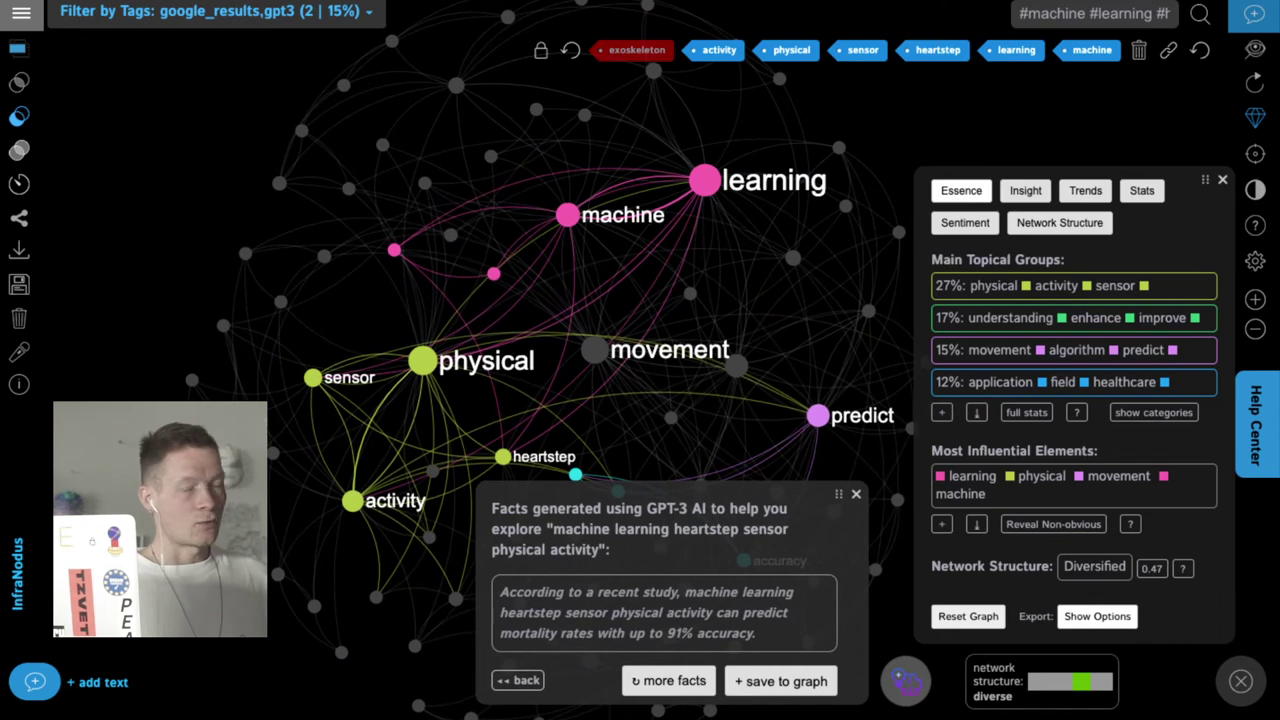
key("Escape")
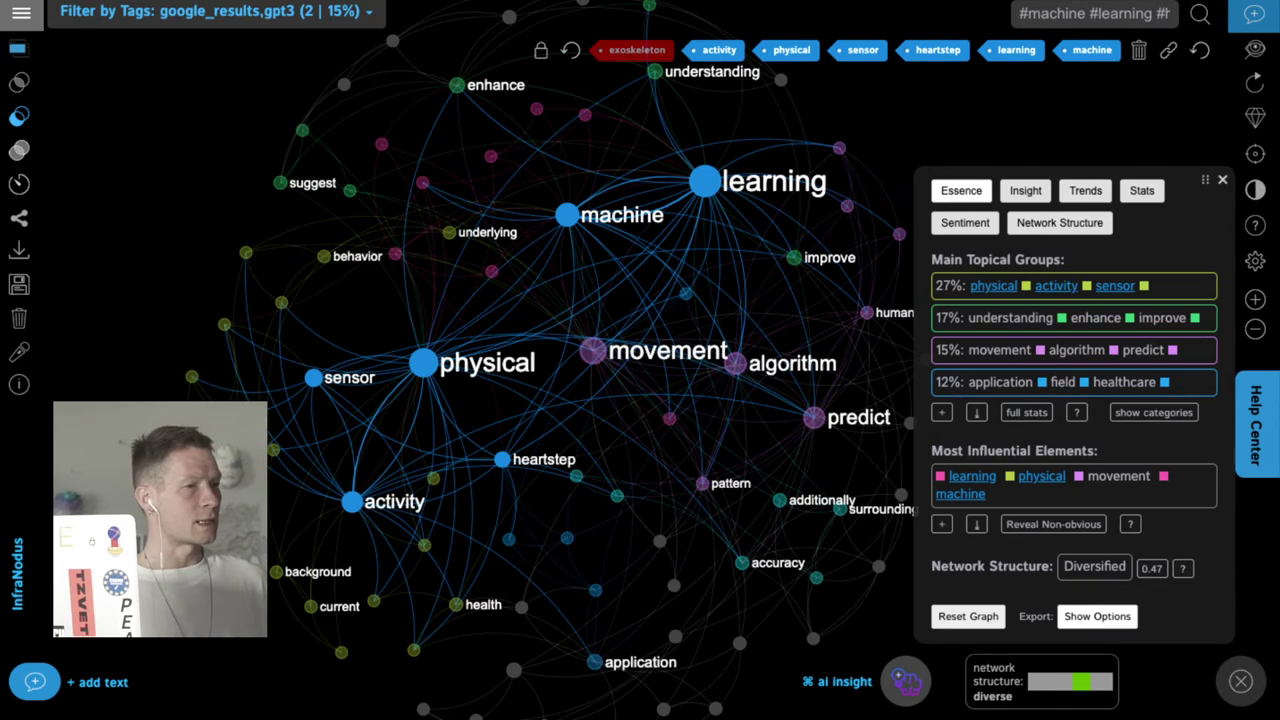
Deselect the graph nodes and remove the tag filter to show all the statements.
key("Escape")
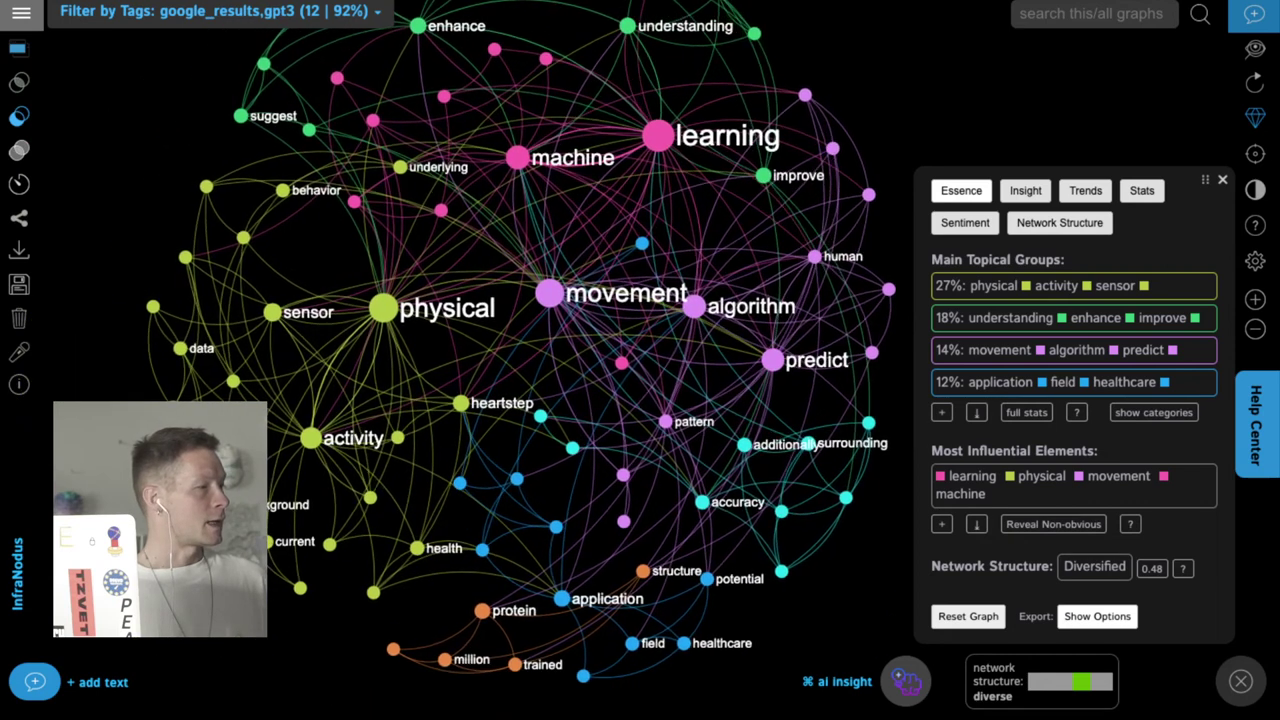
mouse_move(220, 12)
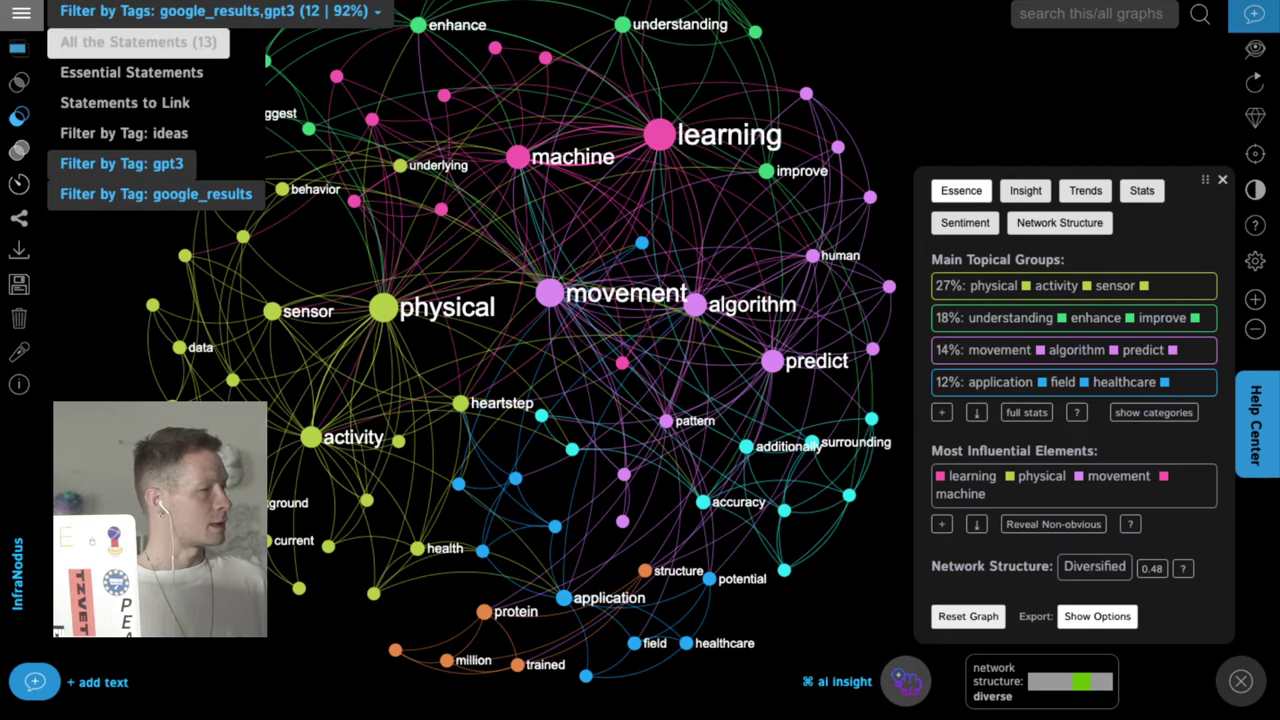
left_click(138, 41)
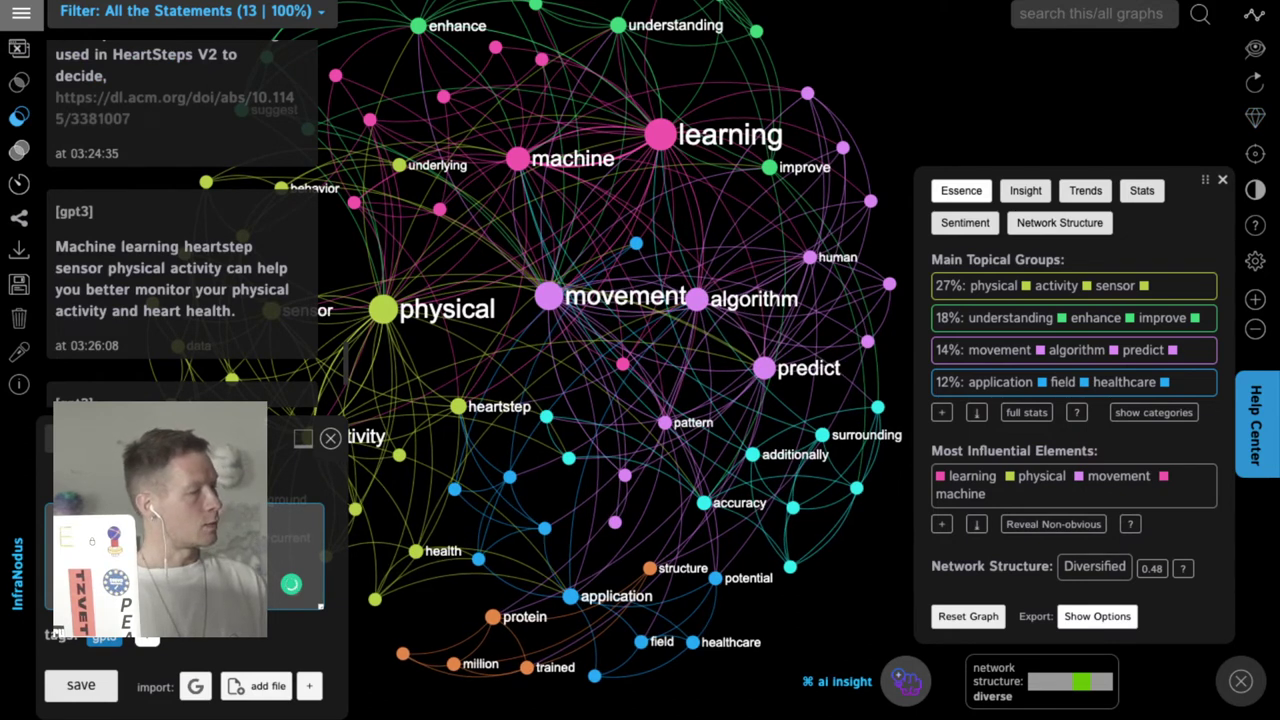
Save the statement "Machine learning can be used to predict unhealthy movement patterns and help in diagnostics." with the ideas tag instead of gpt3.
type("t")
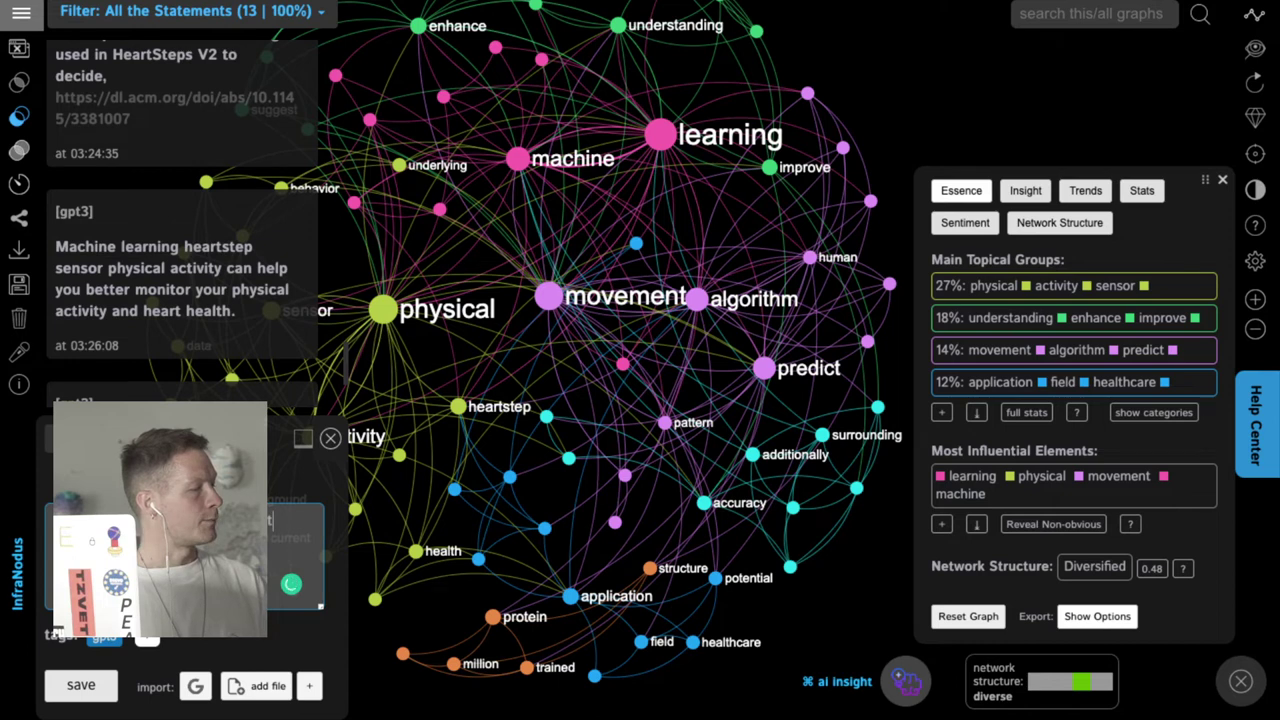
type("o ")
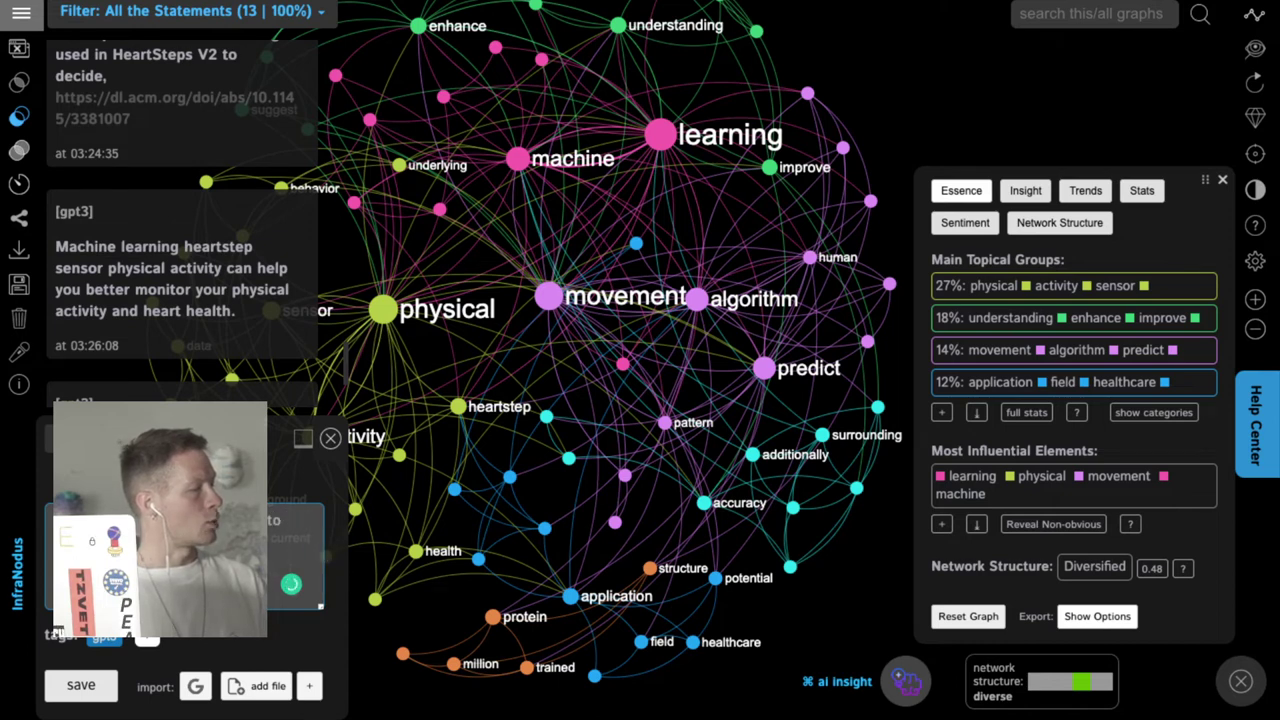
type("tterns")
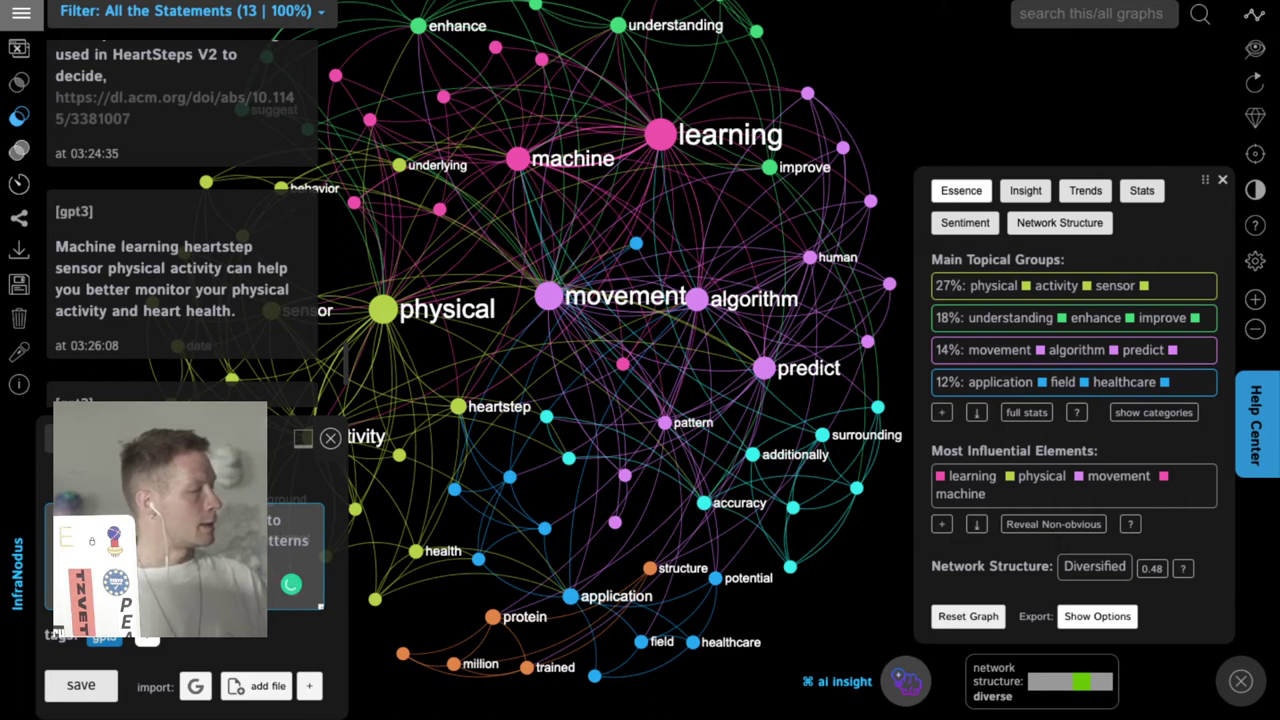
left_click(104, 636)
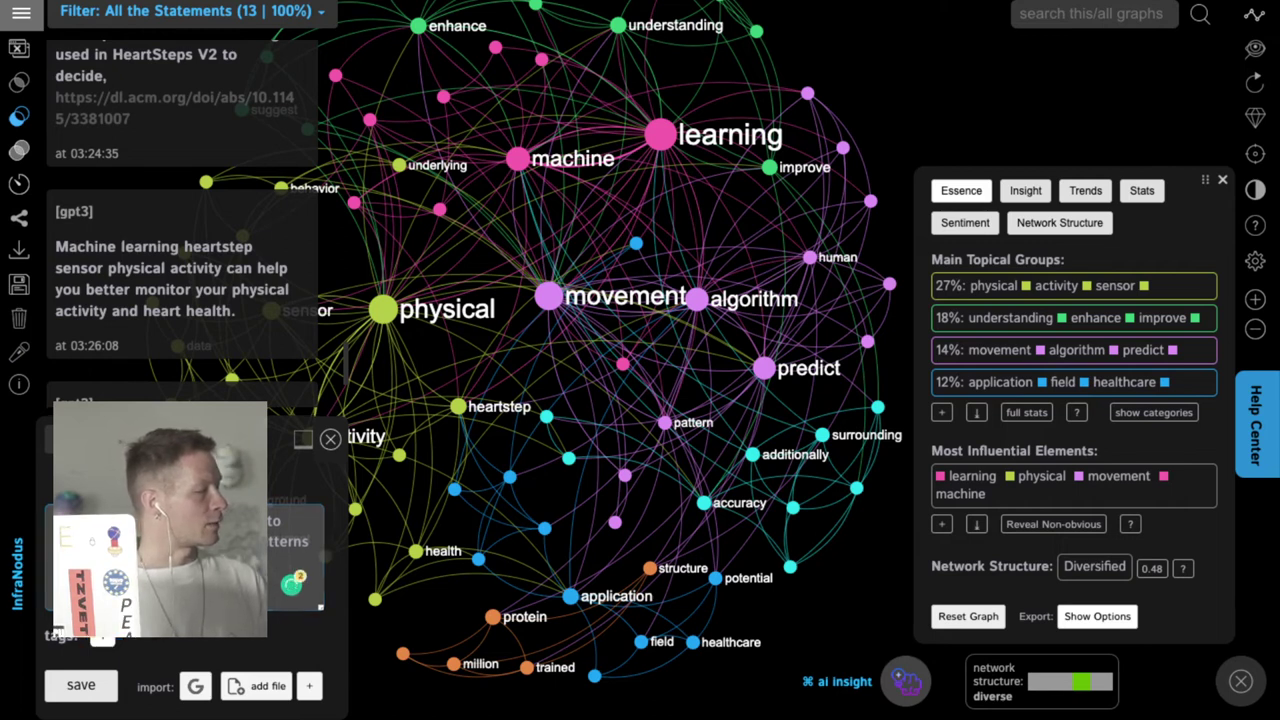
left_click(104, 636)
left_click(112, 701)
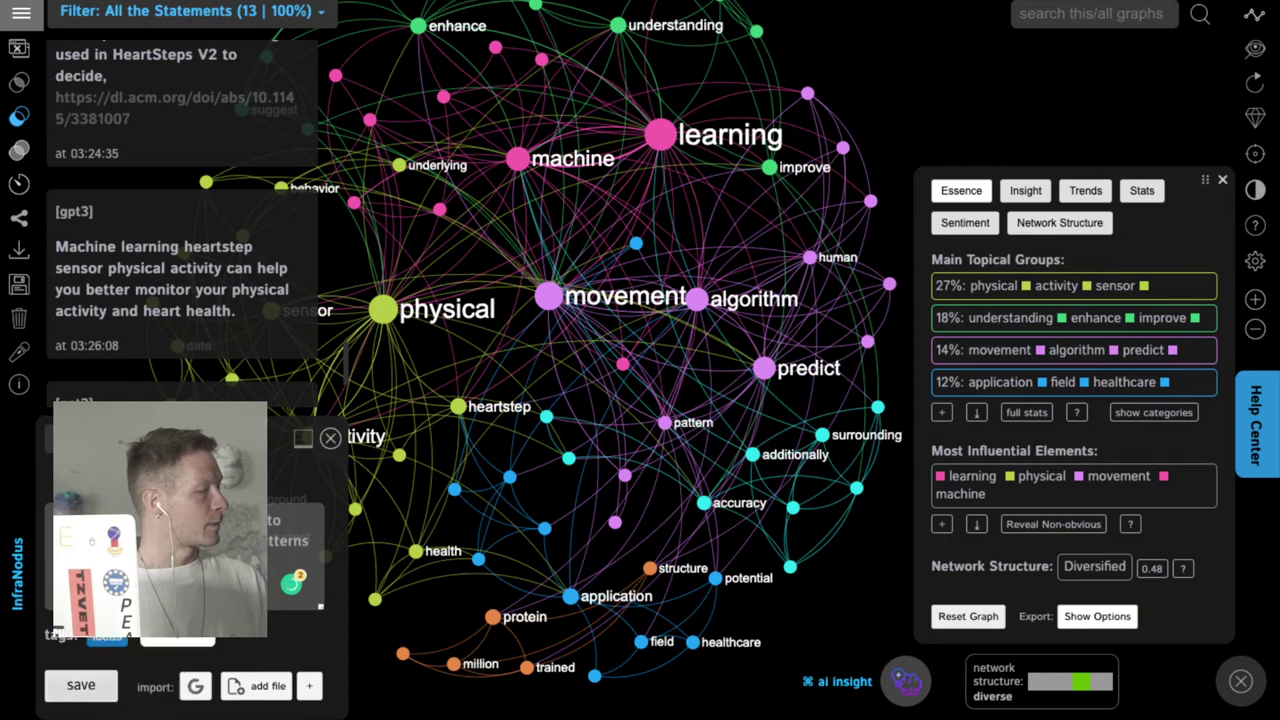
left_click(184, 556)
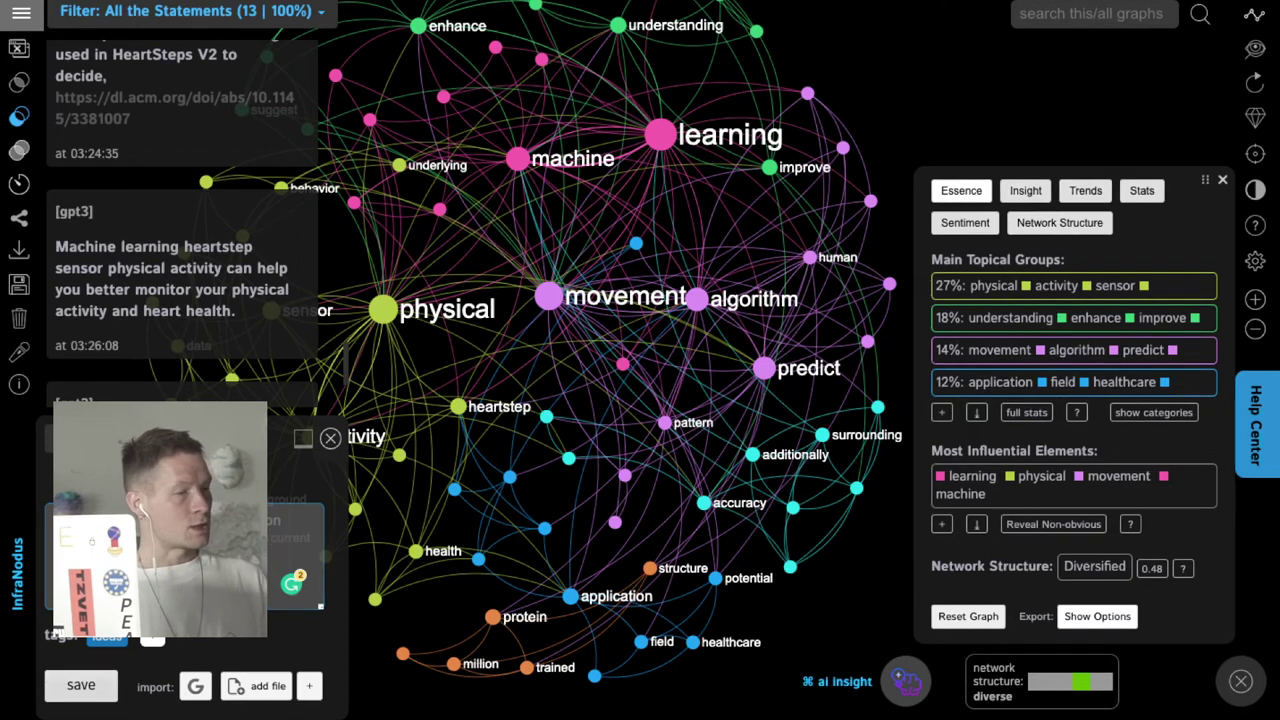
left_click(81, 685)
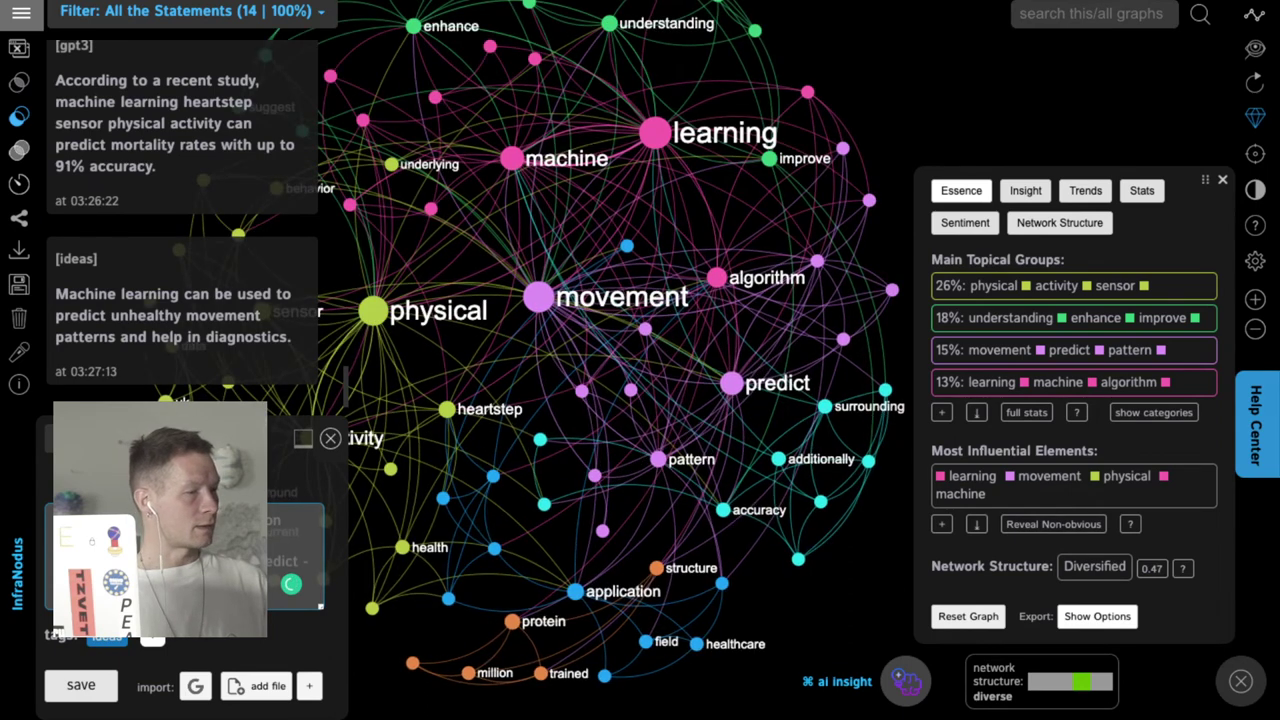
Add the ideas statement "A machine learning based app that could detect physical movement patterns and provide some advice on improving".
left_click(172, 315)
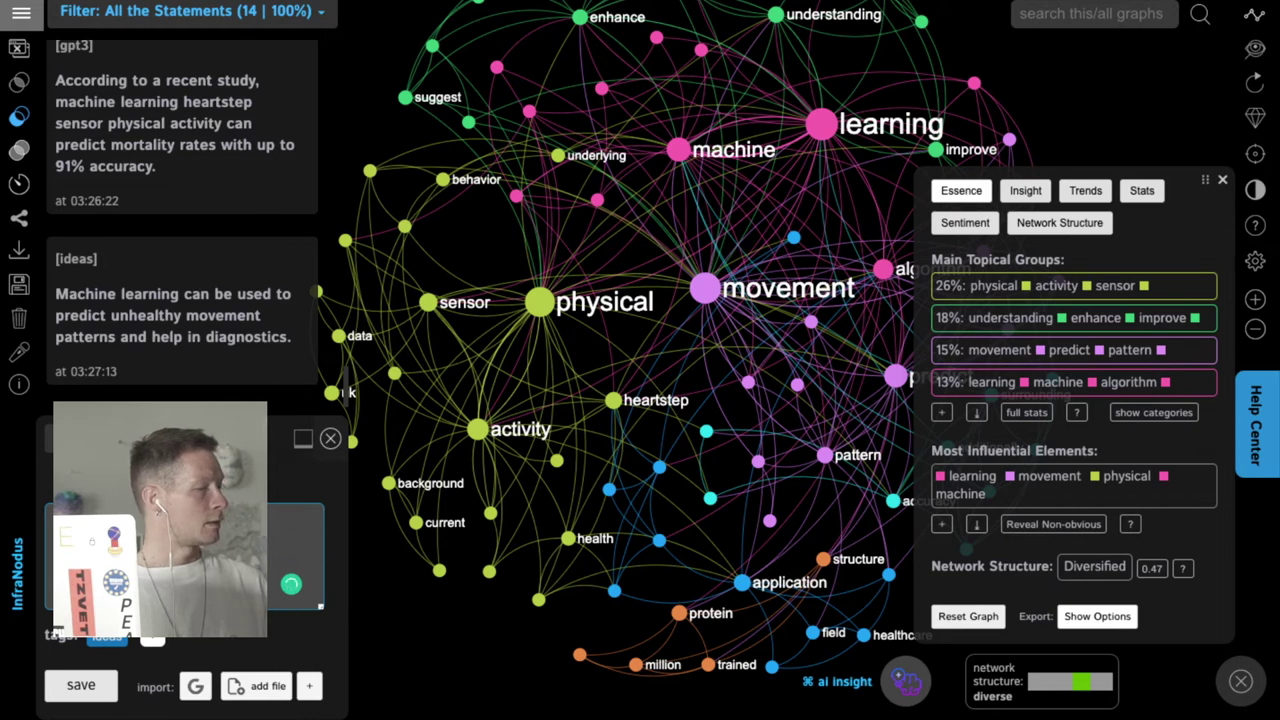
type("t")
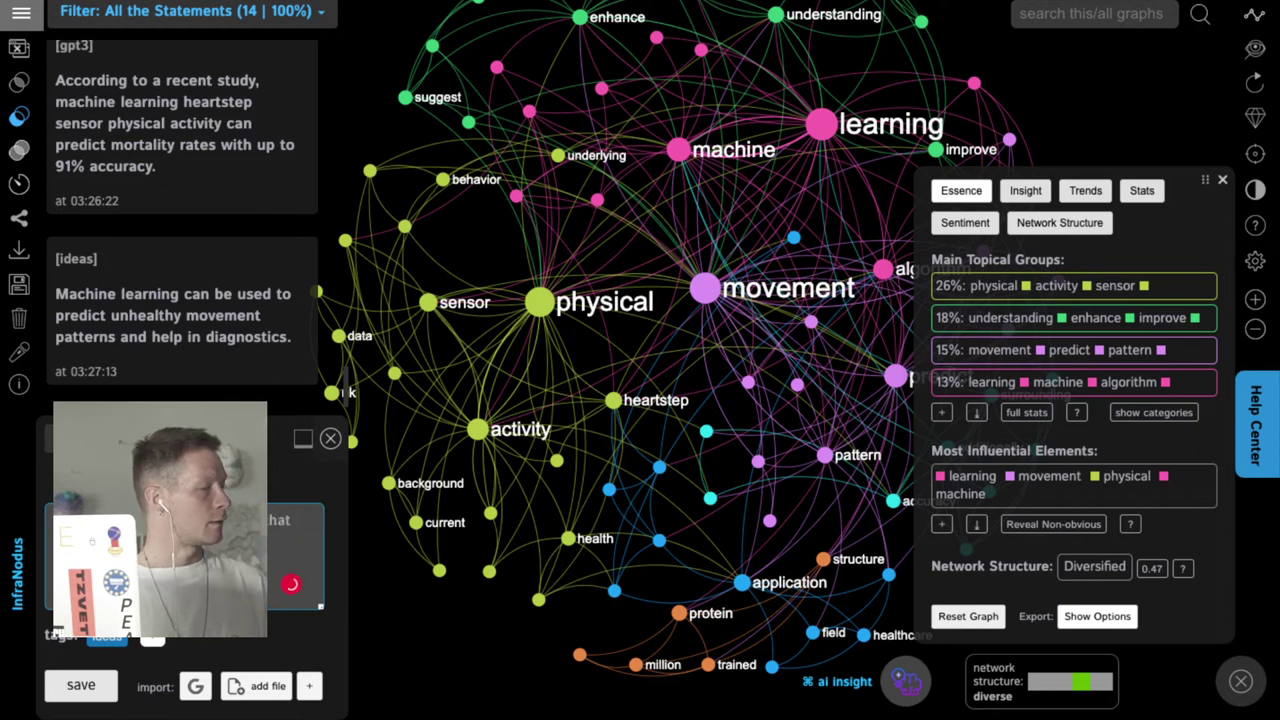
type("hat t patterns ")
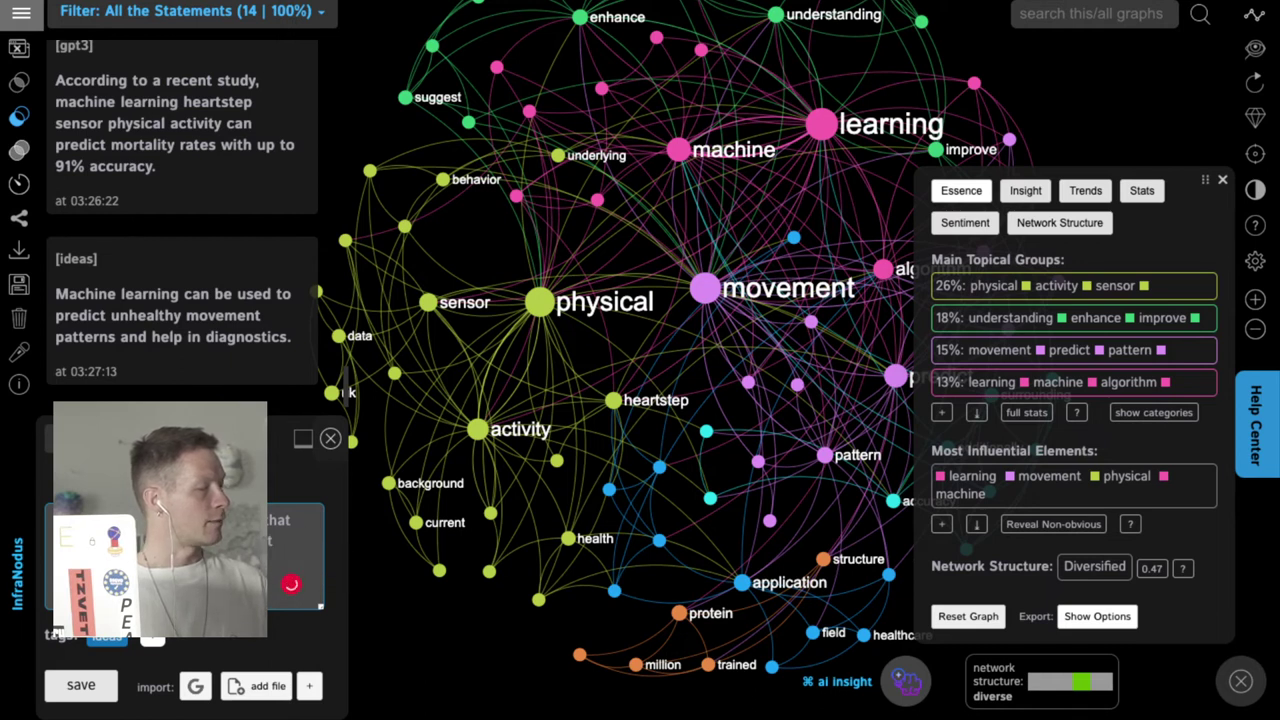
type("ce on")
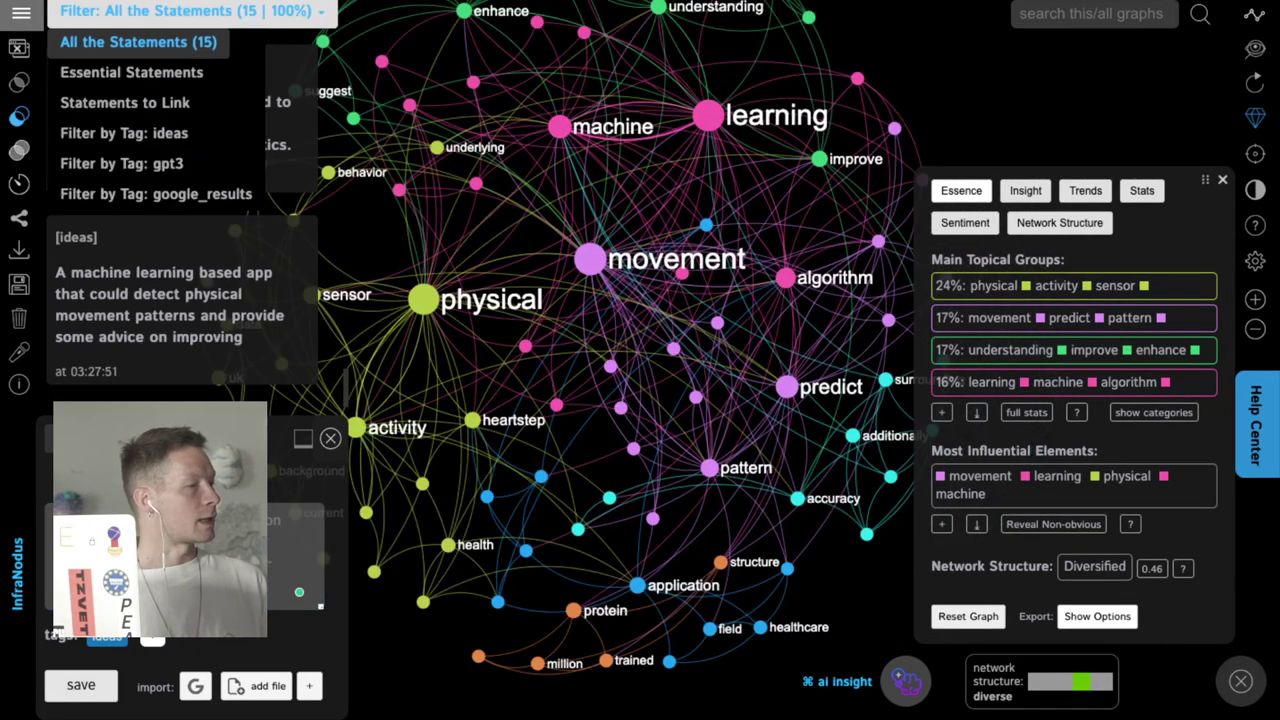
Filter the graph to the ideas statements and show how they differ from the gpt3 statements.
left_click(124, 133)
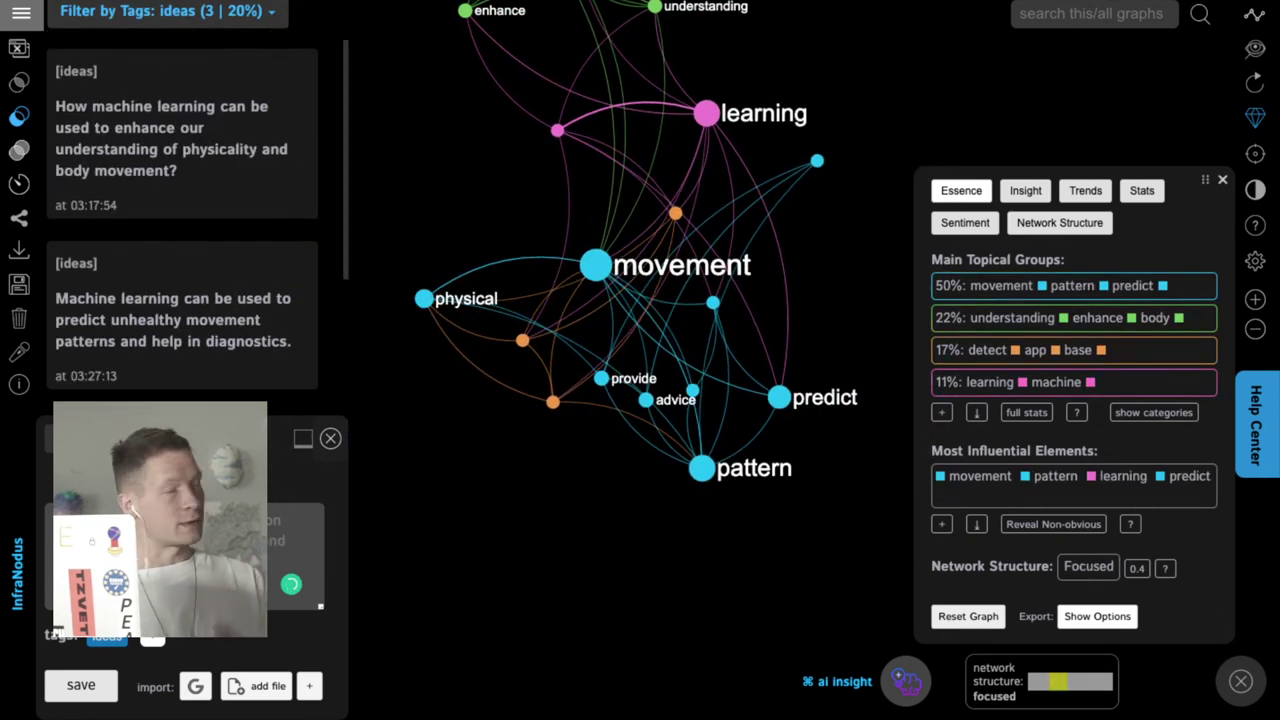
scroll(182, 220, "down", 2)
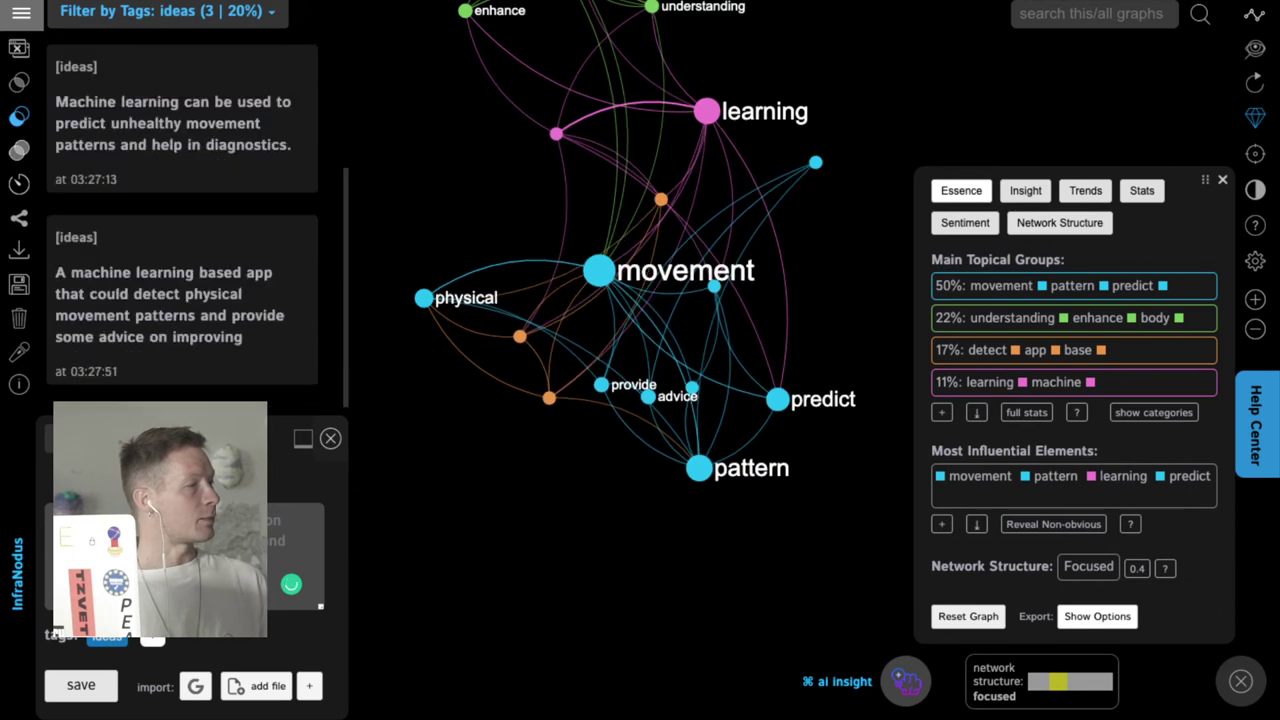
left_click(167, 11)
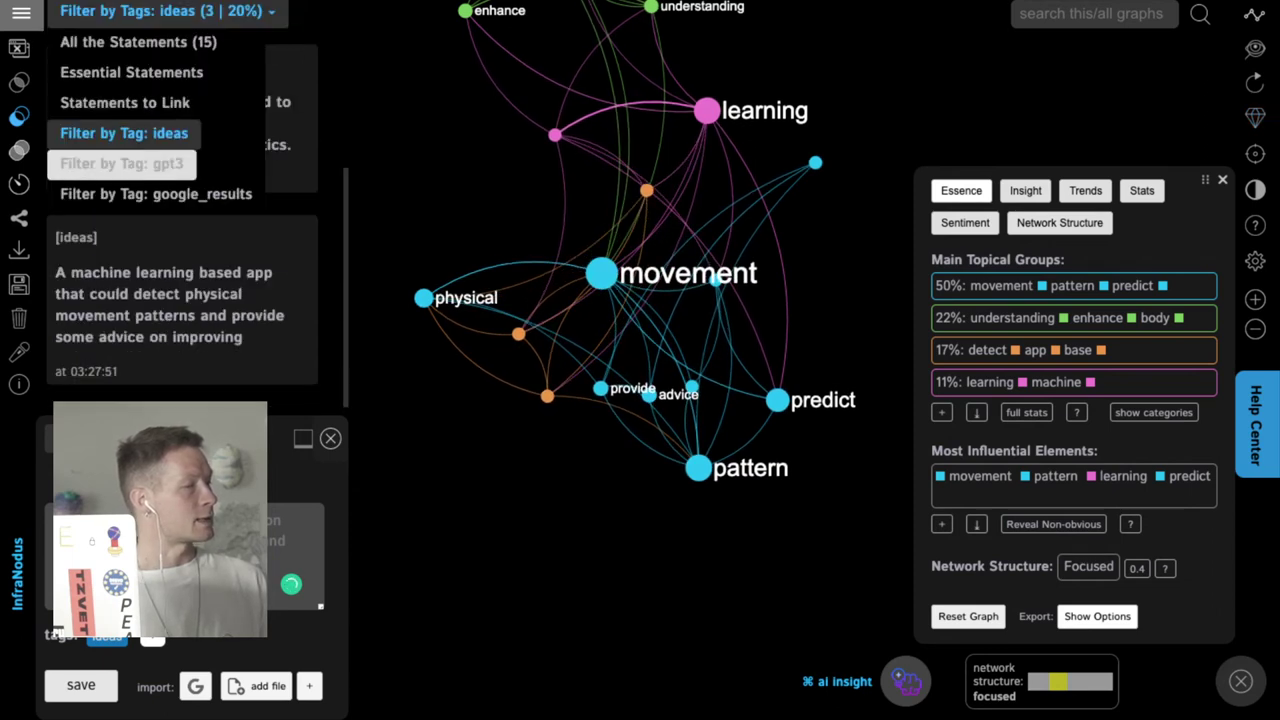
left_click(188, 160)
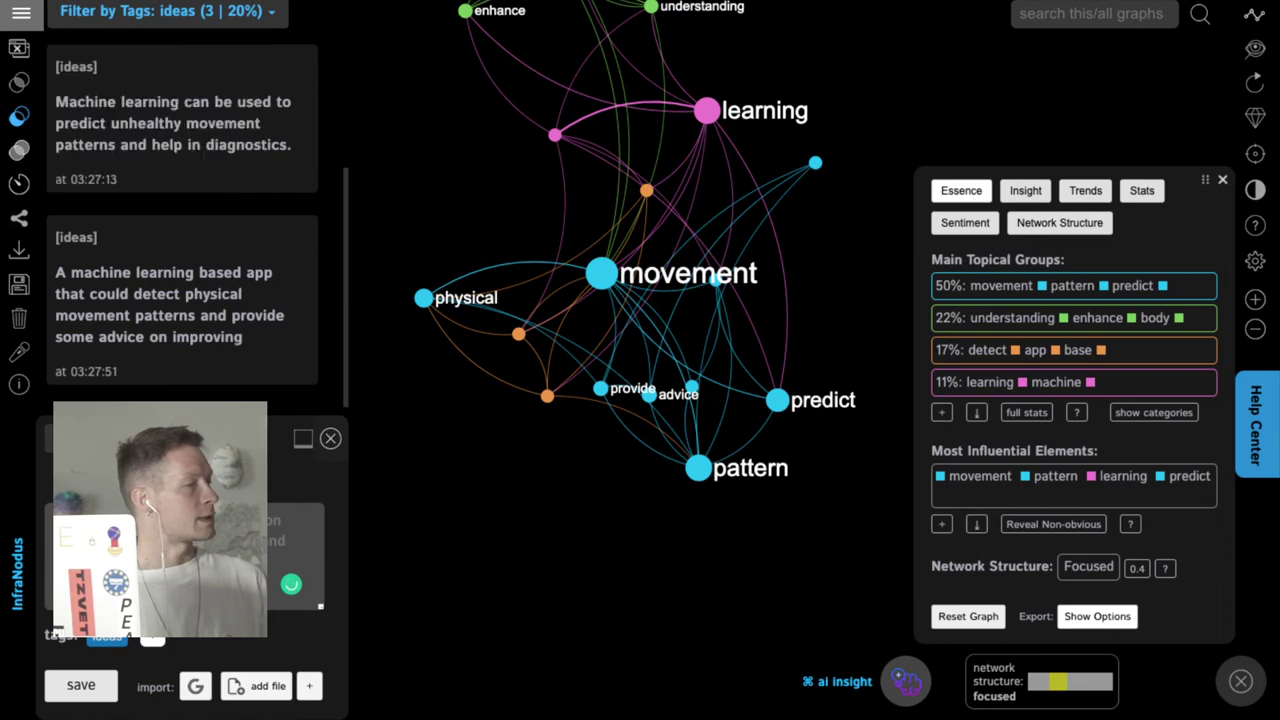
left_click(165, 11)
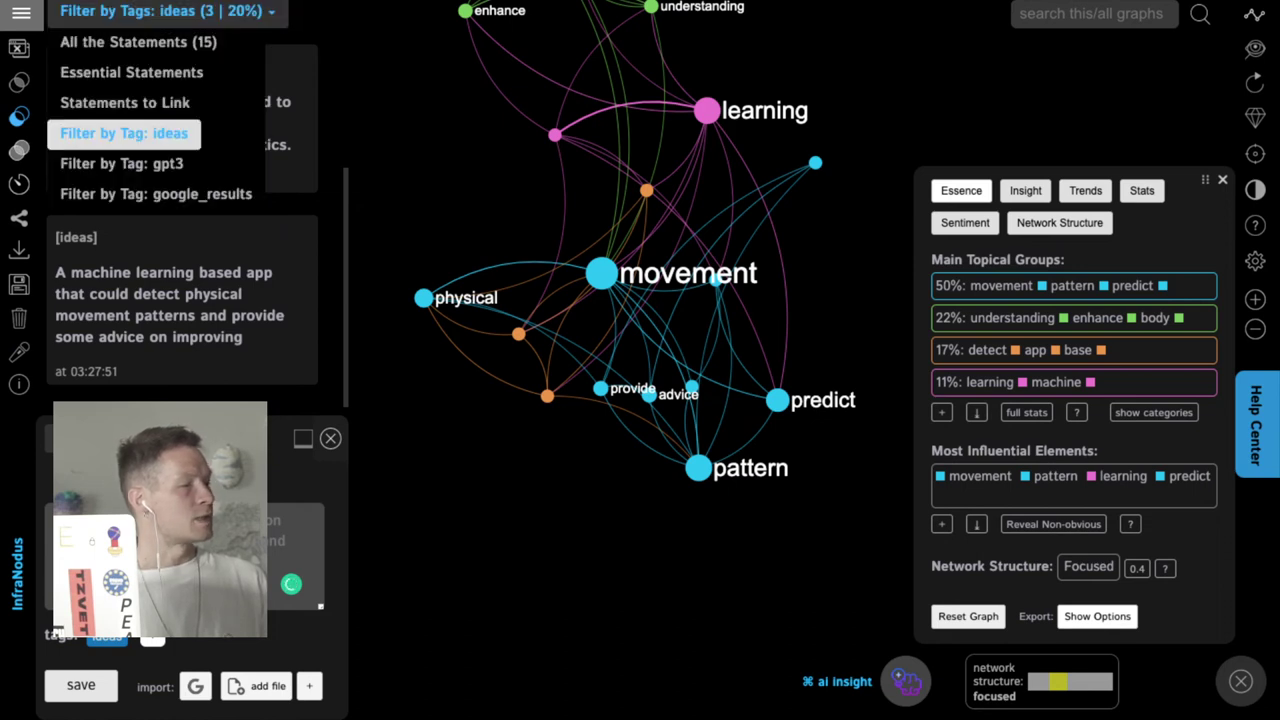
left_click(121, 163)
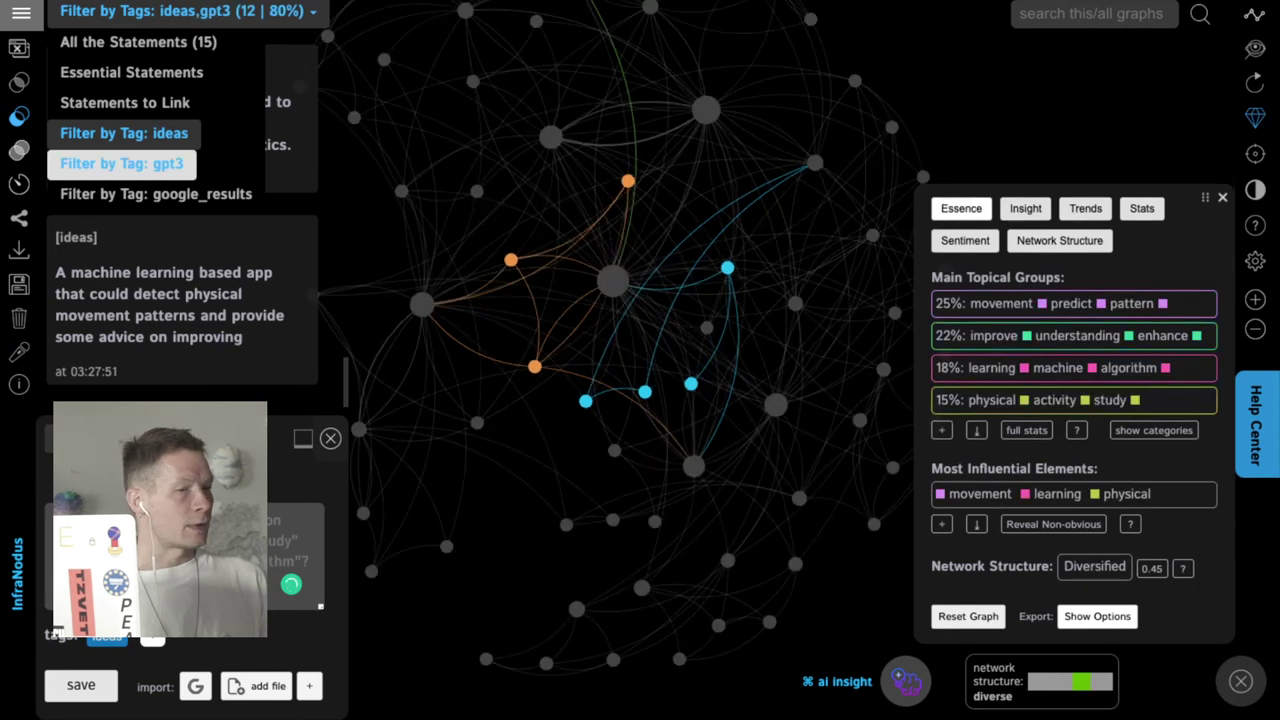
Apply the graph setting that shows labels for nodes above size 5, so the small idea nodes are labelled.
left_click(1254, 261)
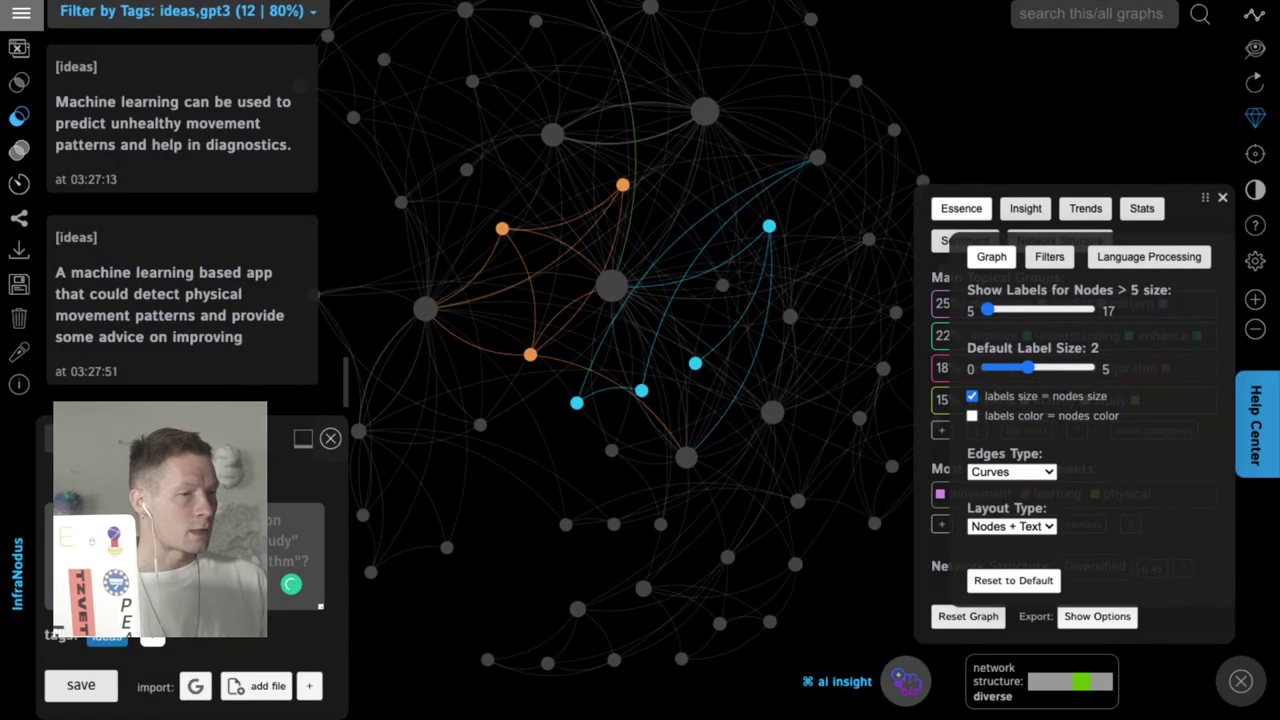
left_click(1049, 257)
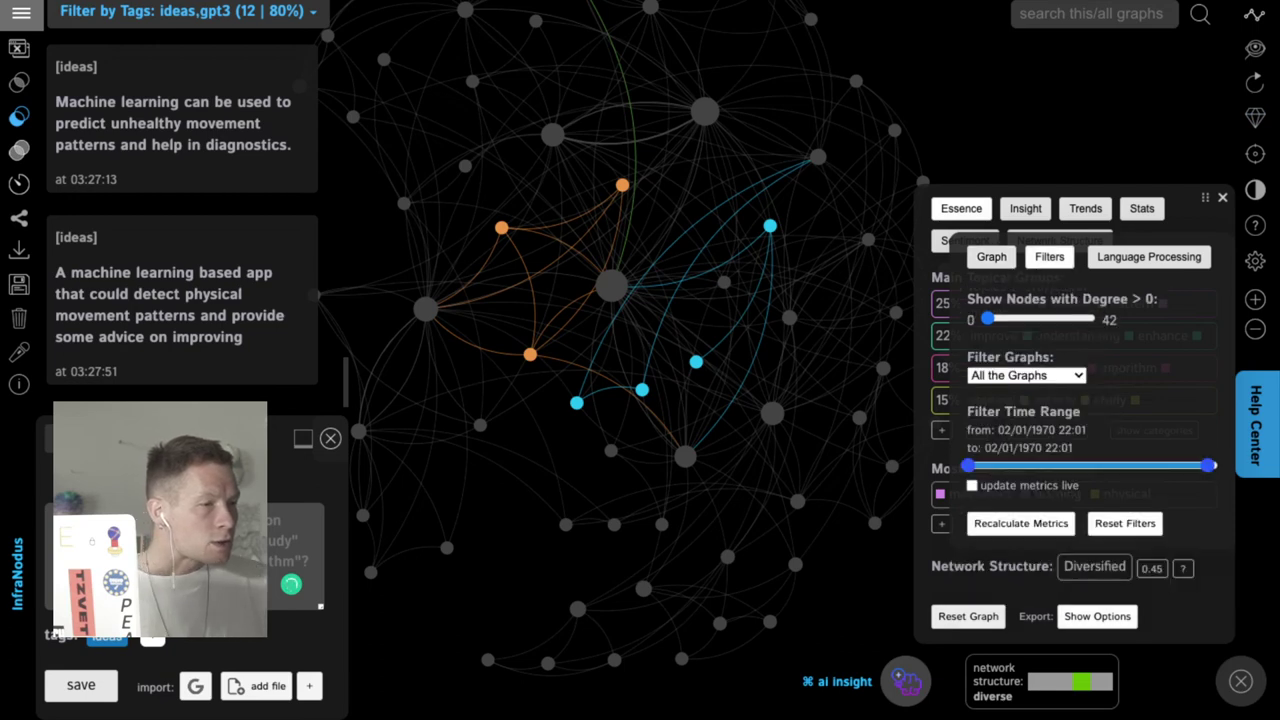
left_click(991, 257)
mouse_move(988, 309)
left_mouse_down()
mouse_move(1022, 309)
mouse_move(988, 309)
left_mouse_up()
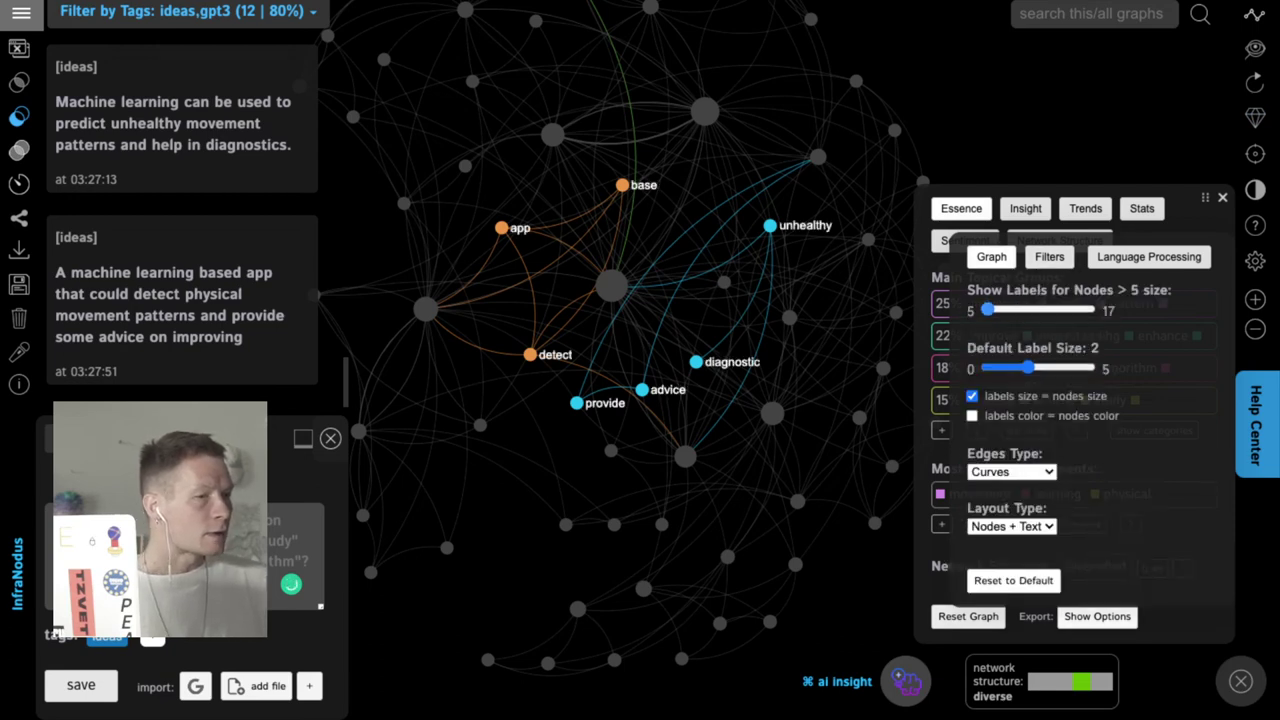
key("Escape")
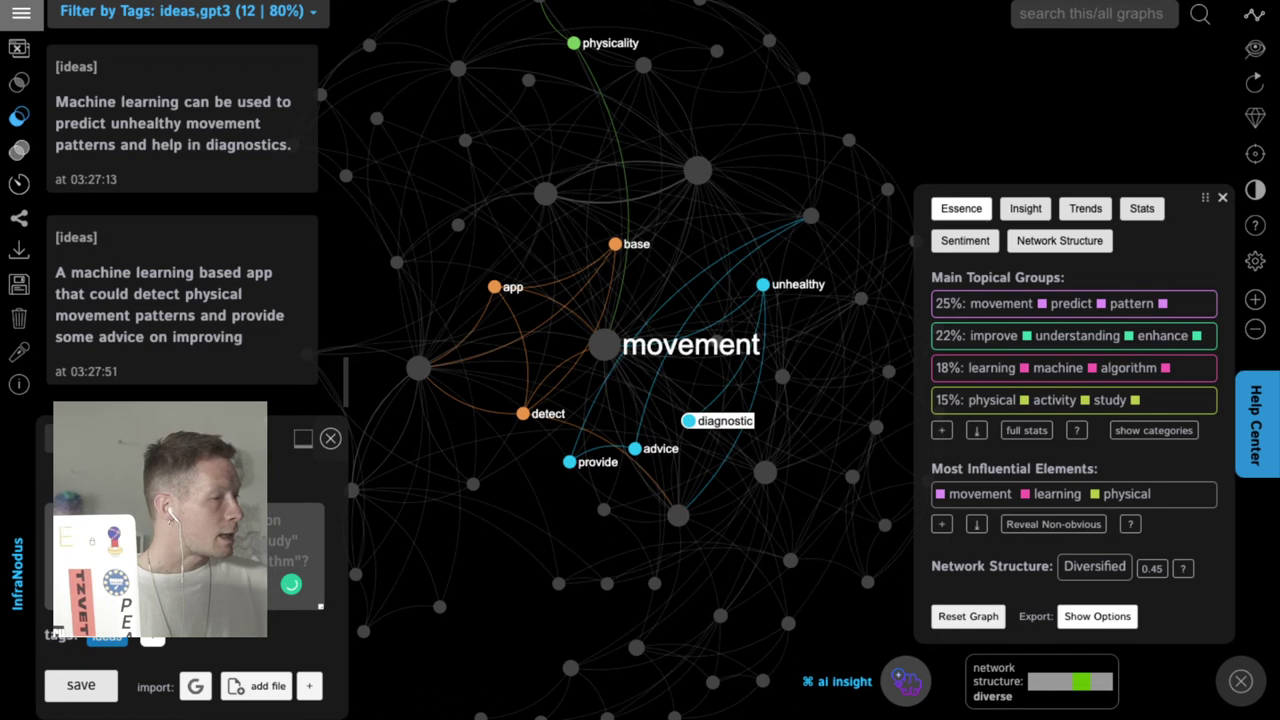
Select the diagnostic, app, machine, learning, physical and movement nodes in the comparison graph.
left_click(689, 421)
left_click(494, 287)
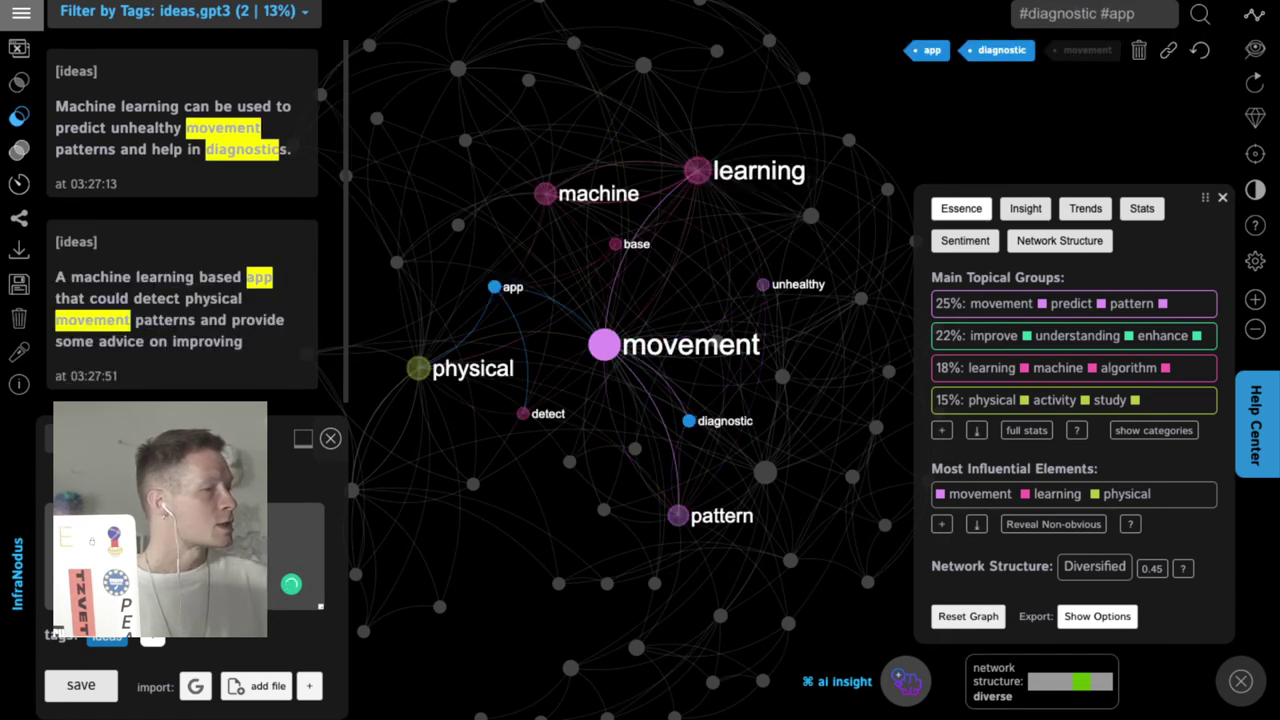
left_click(545, 193)
left_click(697, 171)
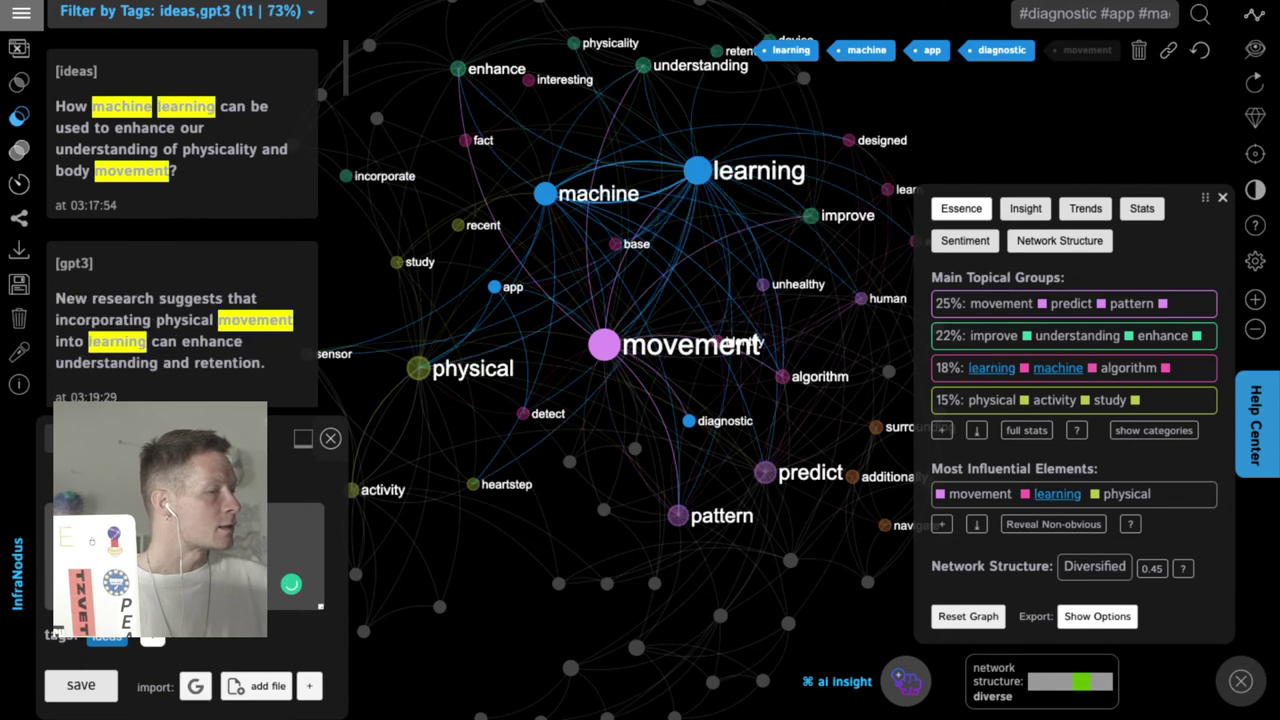
left_click(418, 368)
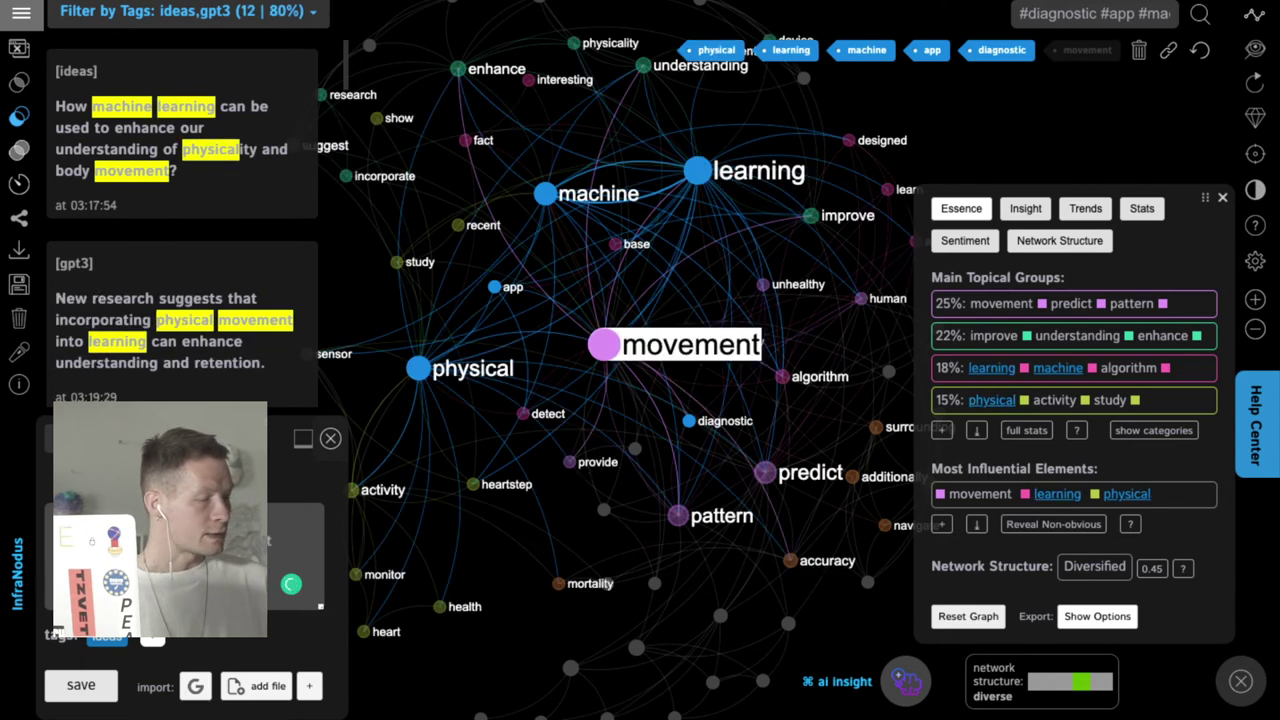
left_click(604, 344)
Generate AI facts for the selected nodes, saving the one on diagnostic apps that predict a heart attack or stroke.
left_click(905, 680)
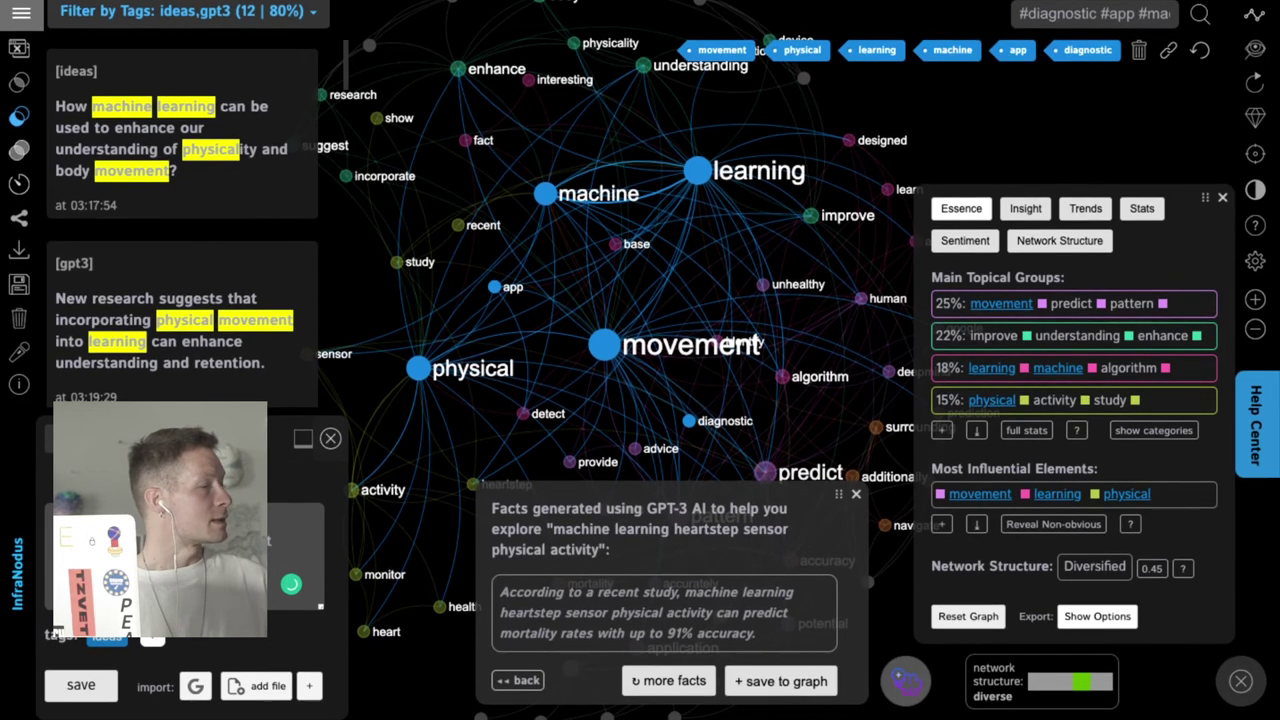
scroll(182, 224, "down", 3)
scroll(182, 224, "up", 3)
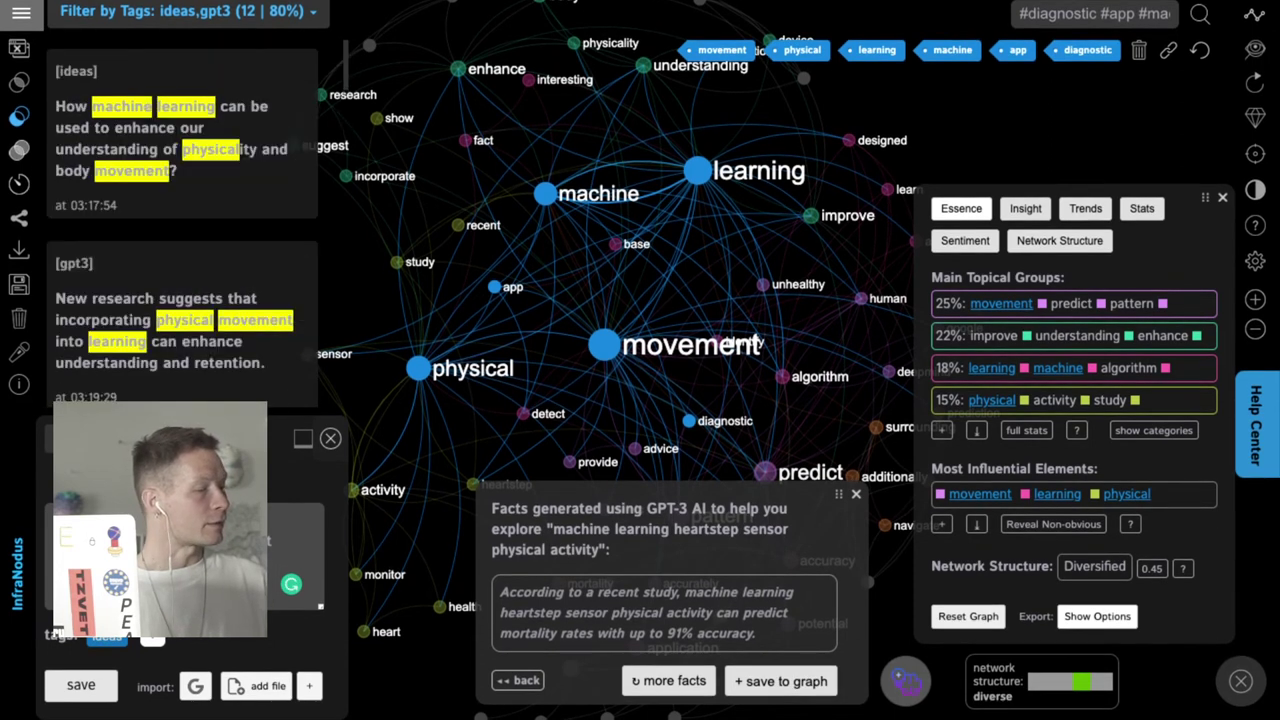
left_click(517, 680)
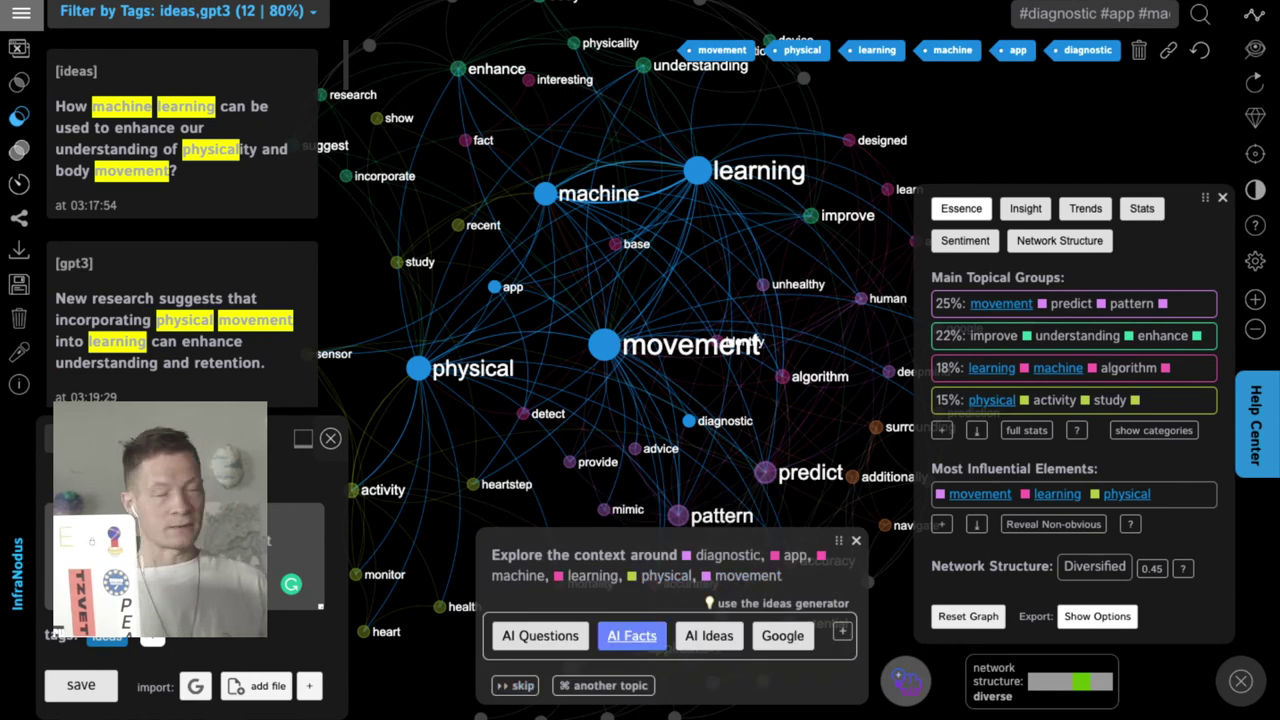
left_click(632, 635)
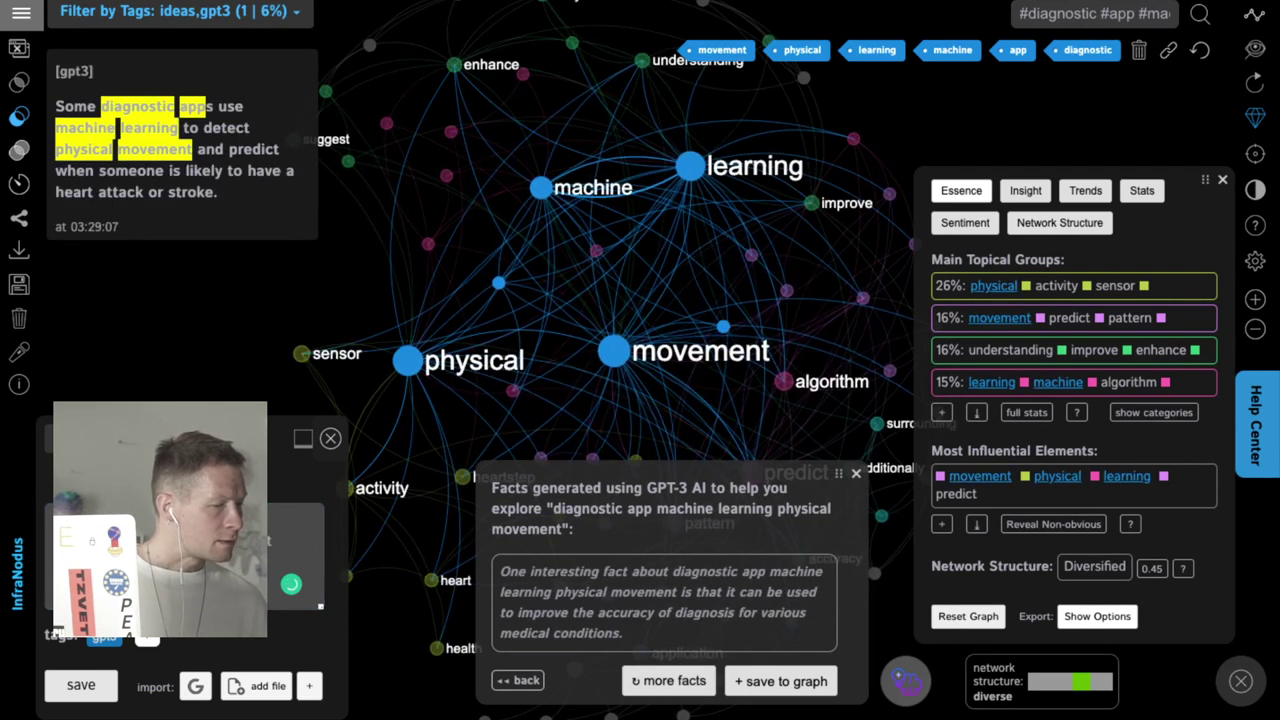
left_click(668, 680)
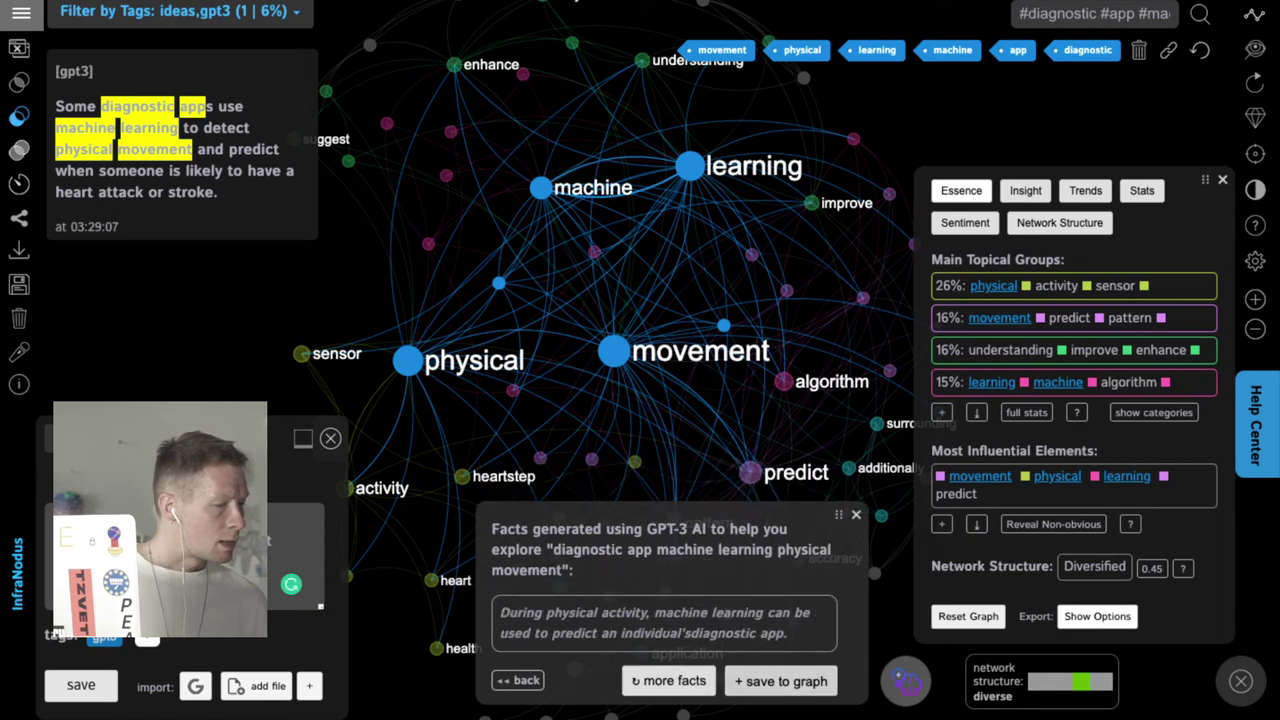
left_click(517, 680)
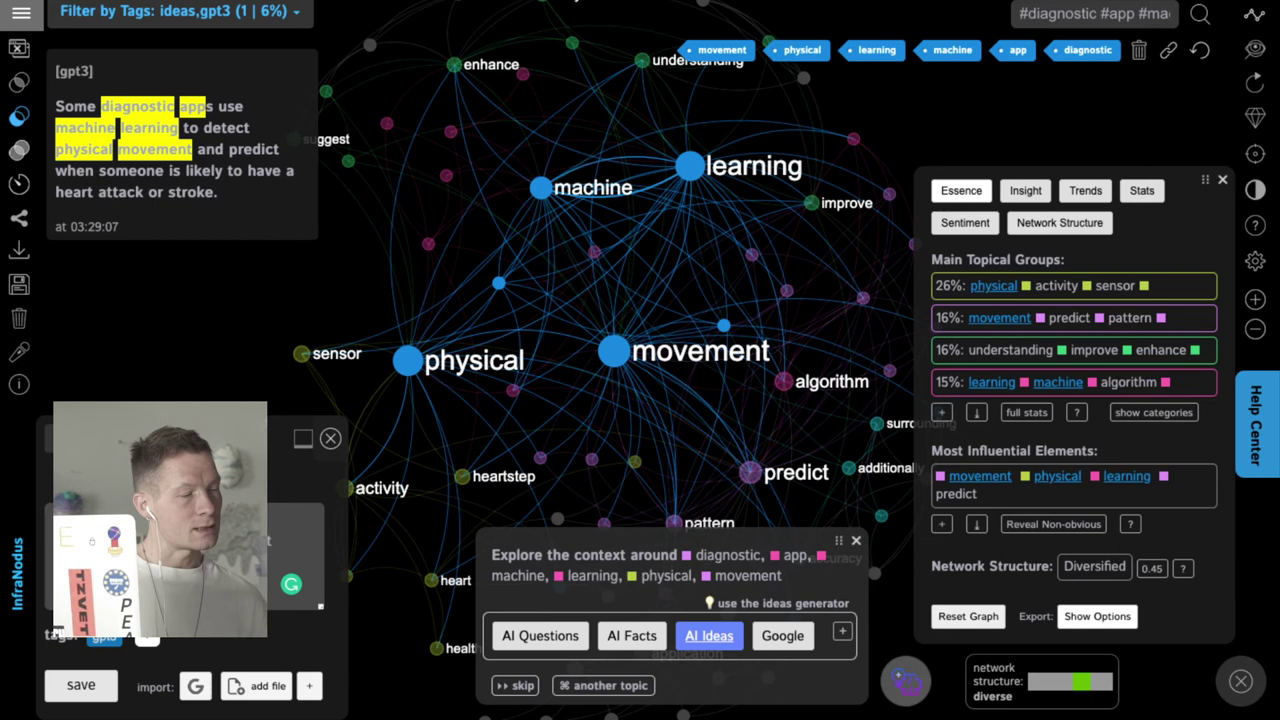
Generate AI ideas for the selected nodes, saving the one on a diagnostic app that detects physical movement disorders.
left_click(709, 635)
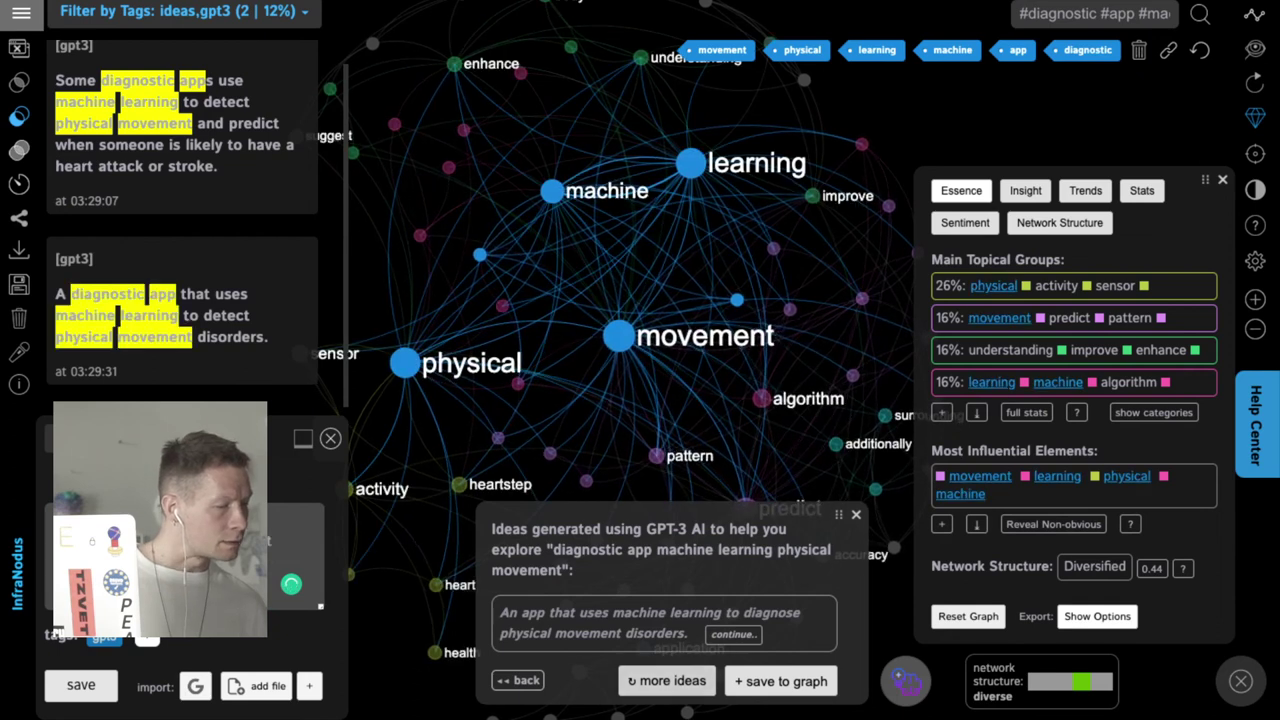
left_click(667, 680)
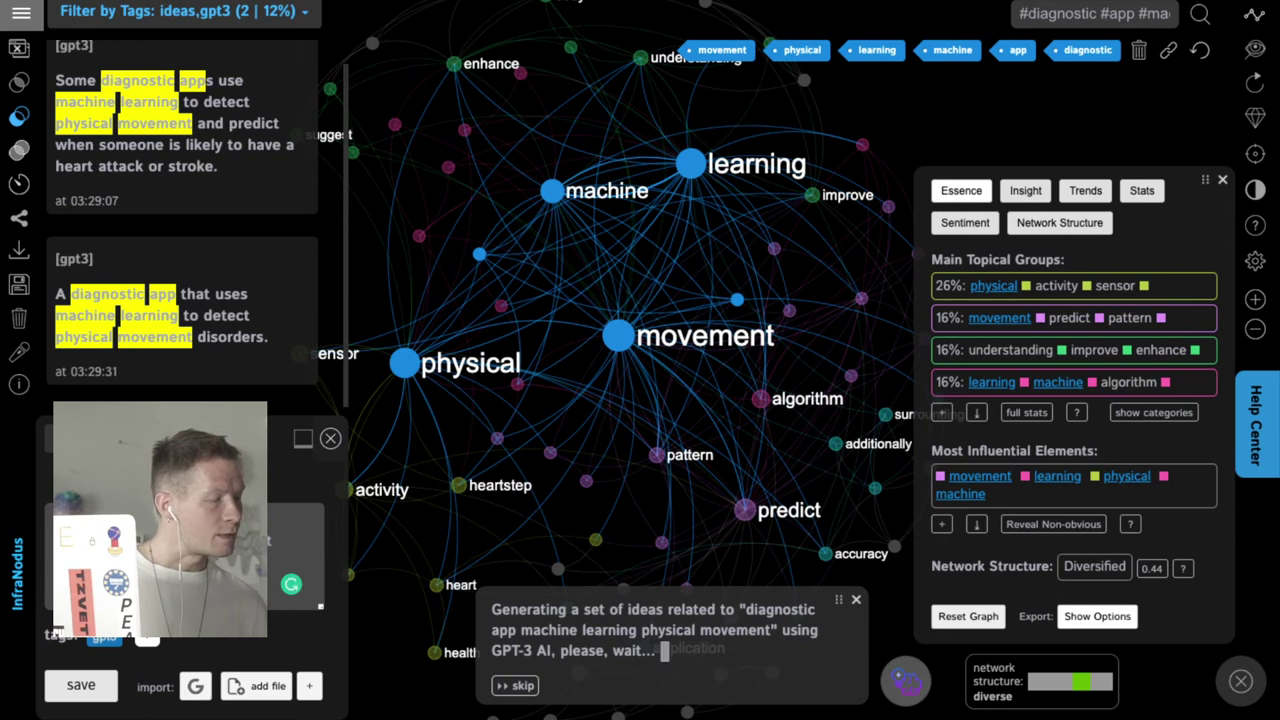
left_click(667, 680)
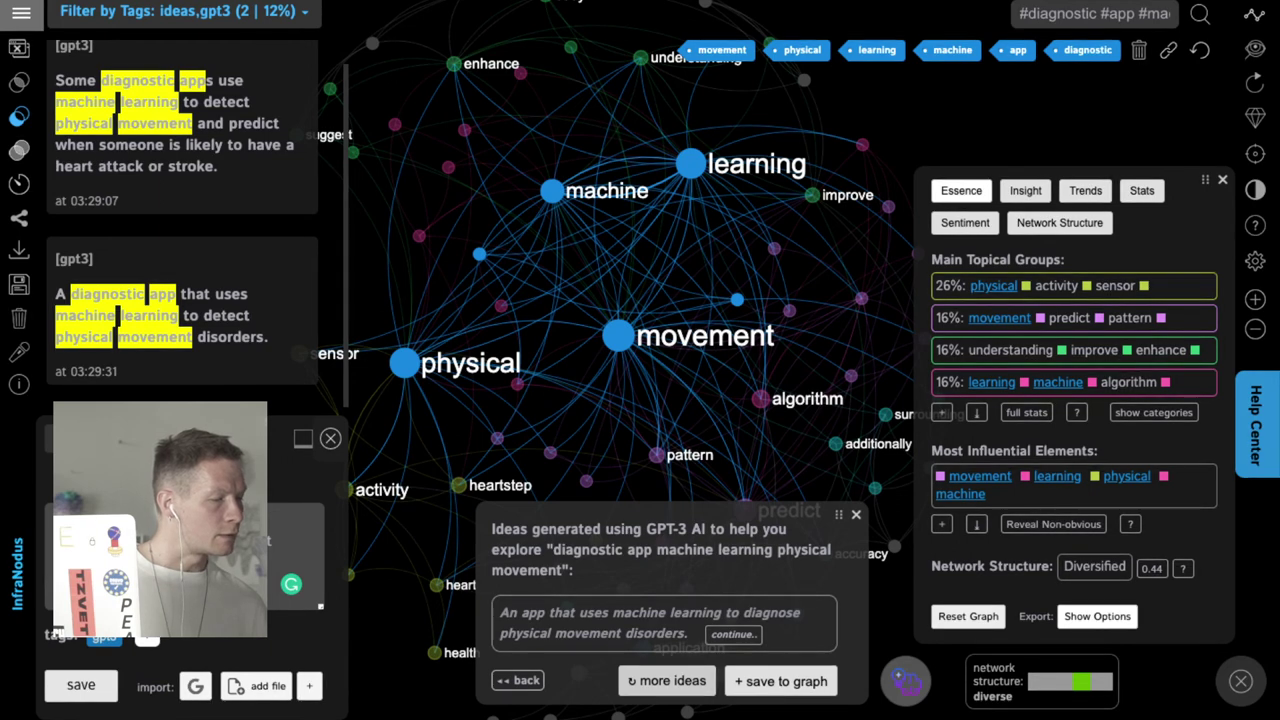
Retrieve Google results for the selected nodes, save the May 20, 2020 result on 73% diagnosis accuracy from kinematic features, and clear the selection.
left_click(518, 681)
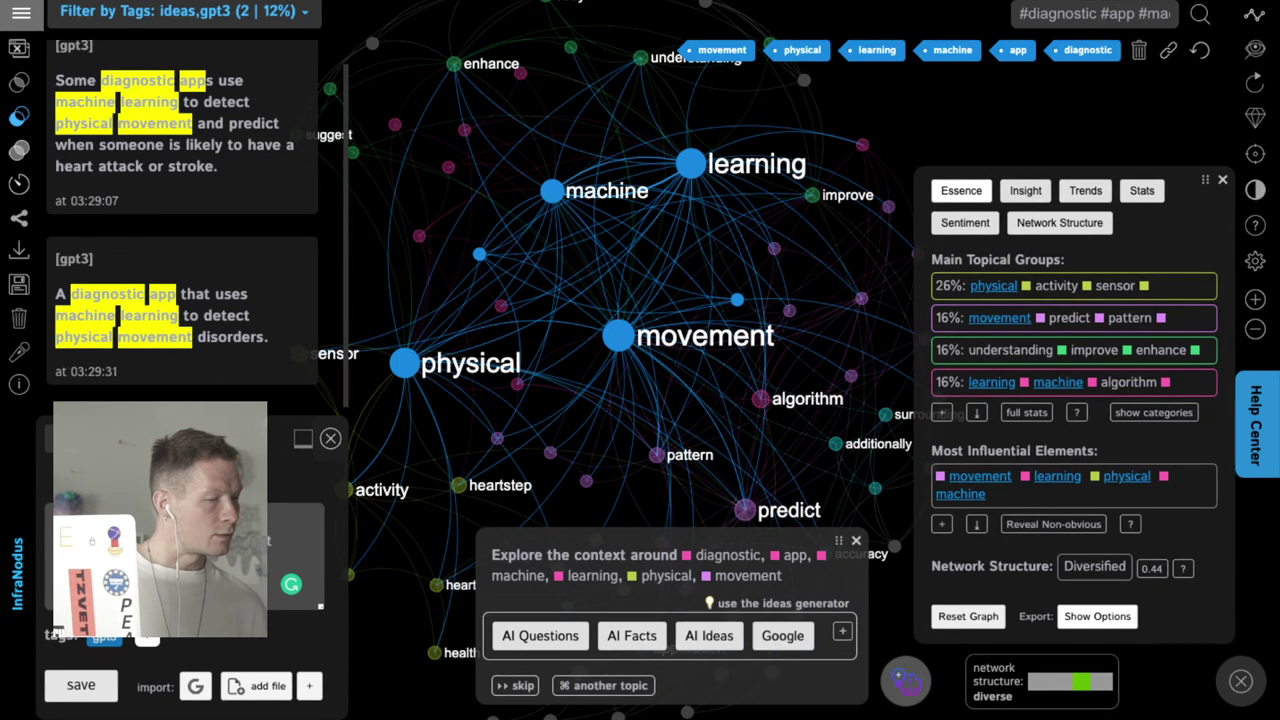
left_click(782, 635)
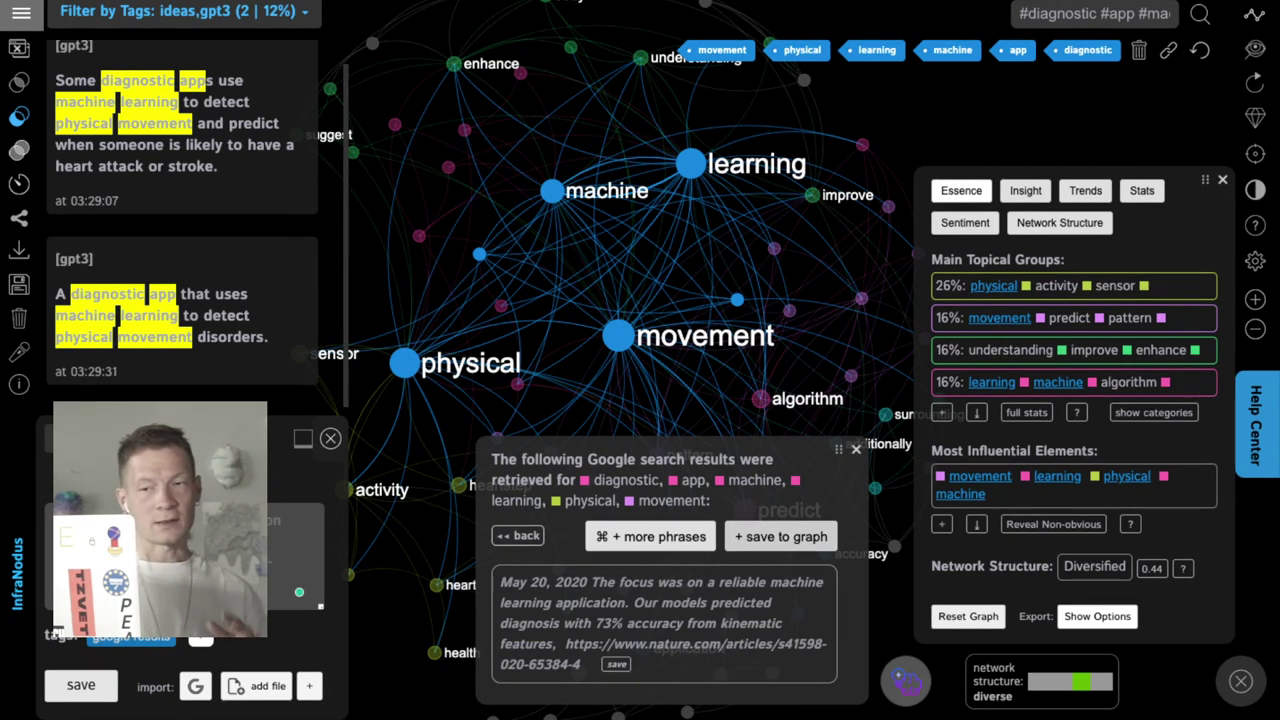
left_click(616, 664)
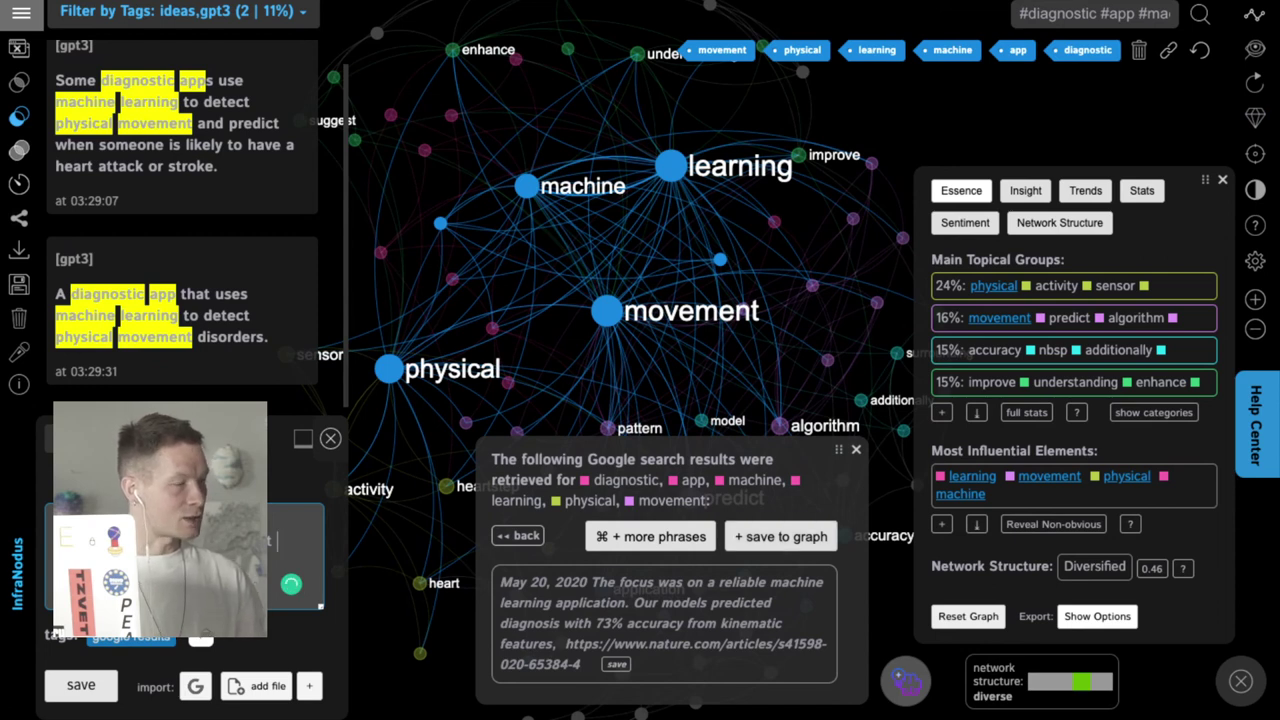
key("Escape")
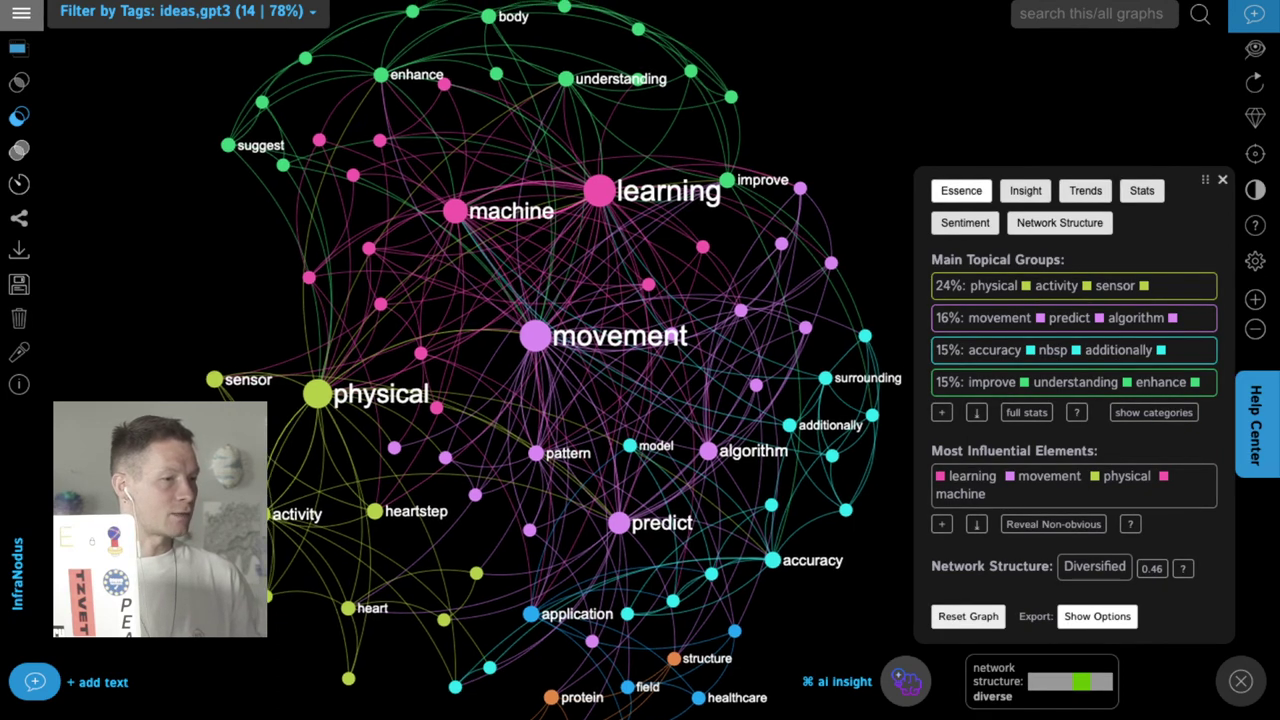
Reveal the structural gap between the improve–understanding–enhance and accuracy–nbsp–additionally topics, and generate an AI question that bridges it.
left_click(1024, 190)
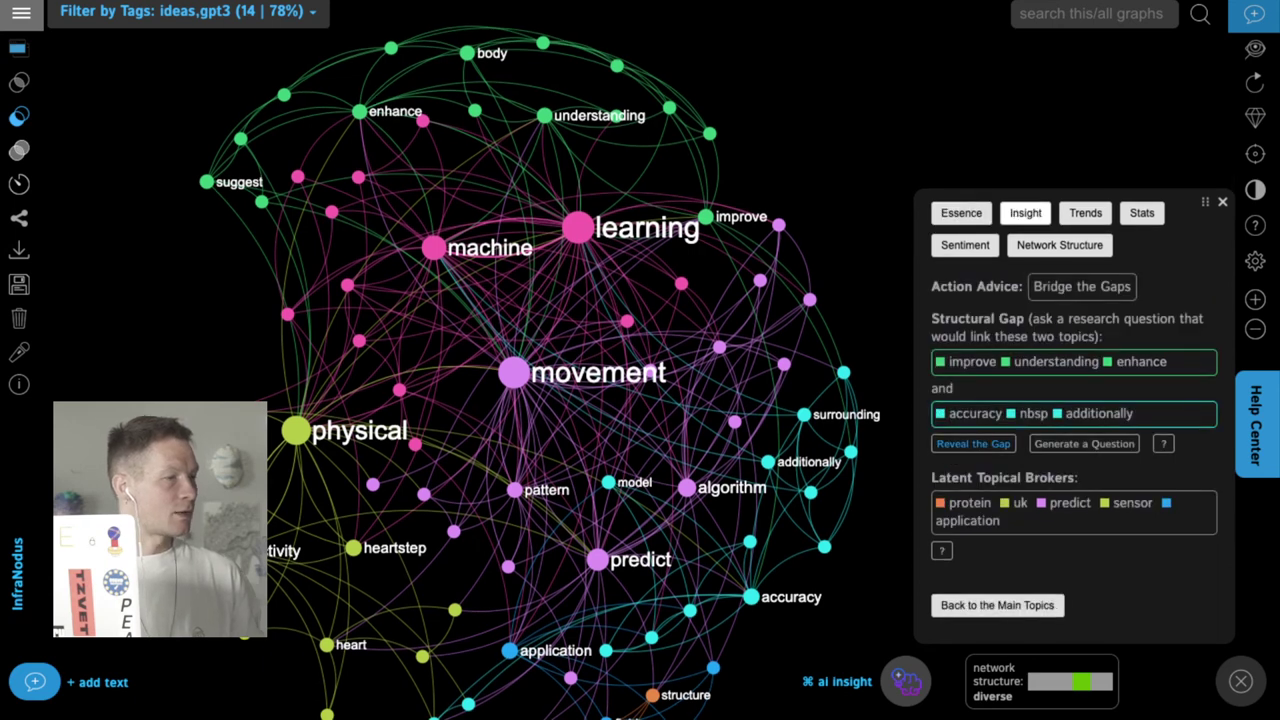
left_click(967, 443)
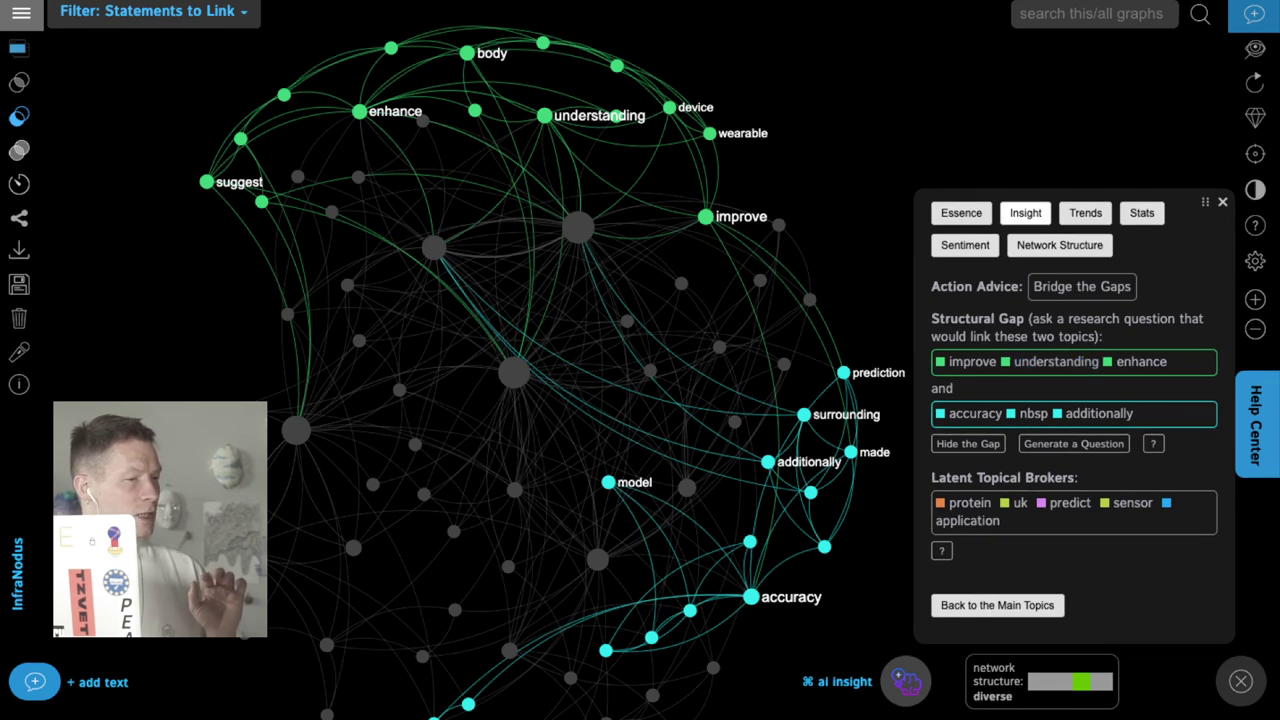
left_click(1074, 443)
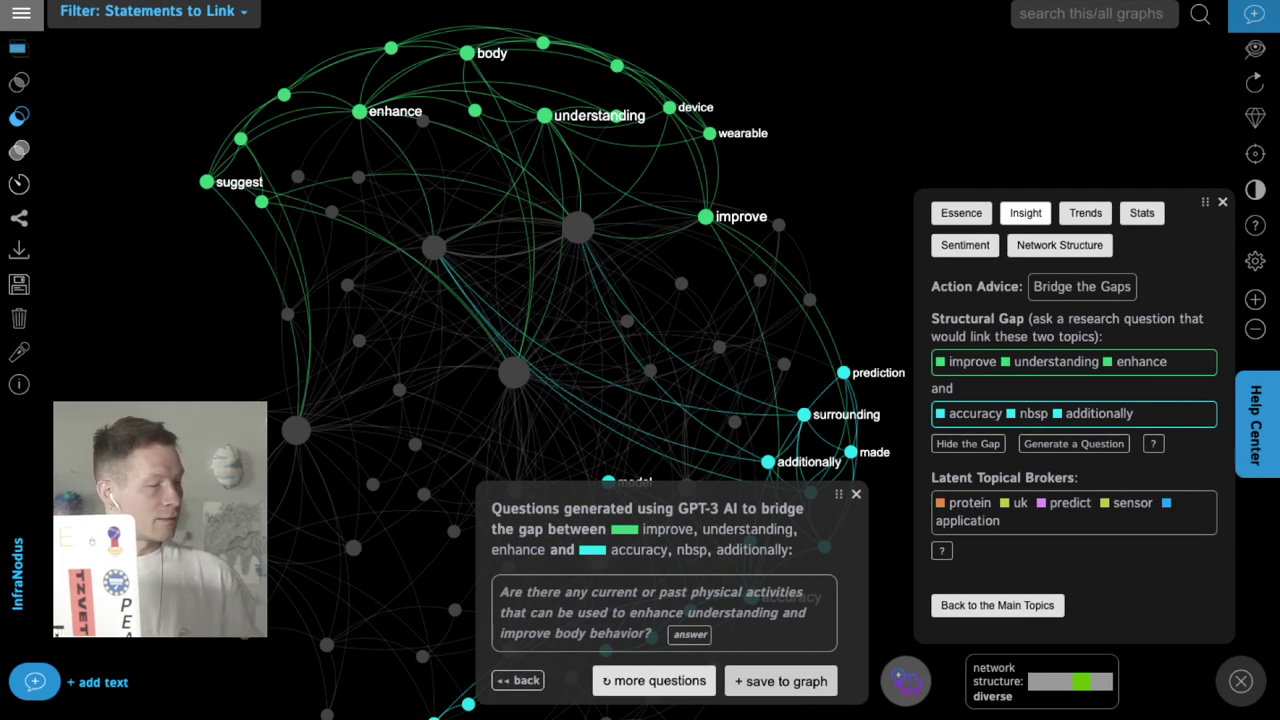
Generate an AI answer to the question on physical activities that enhance understanding and improve body behavior, and return to the gap-bridging options.
left_click(690, 634)
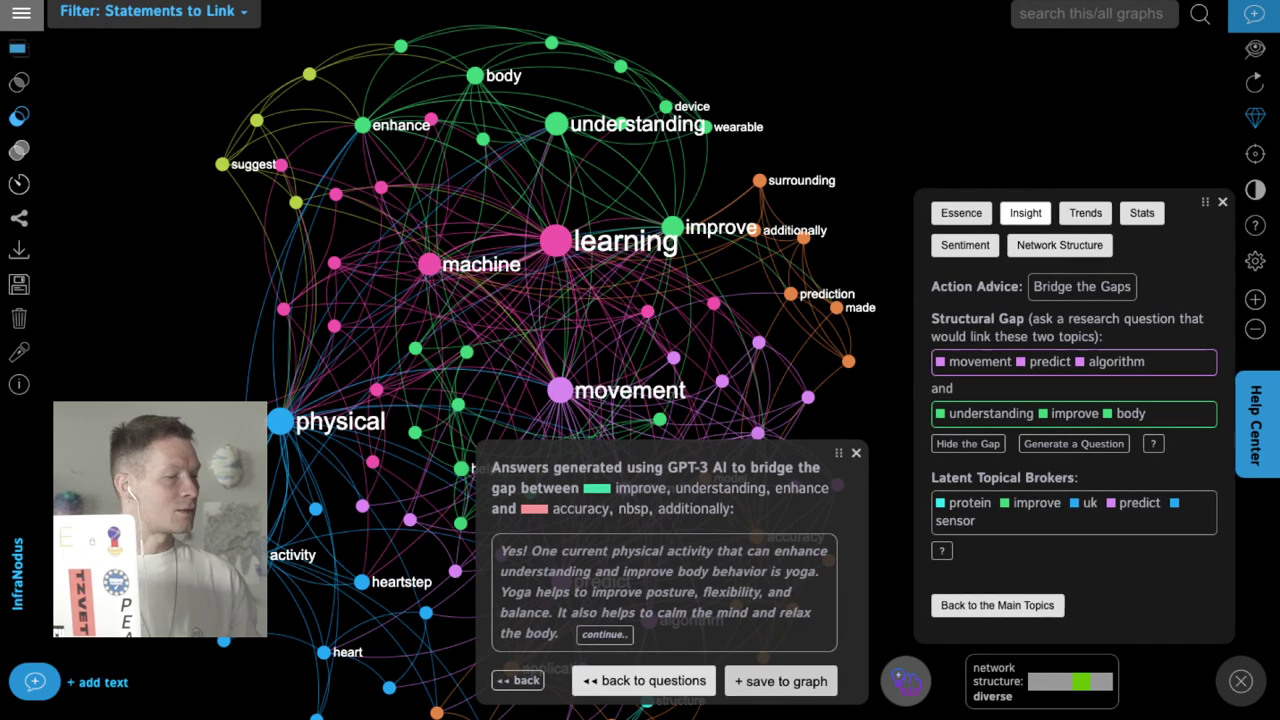
left_click(517, 680)
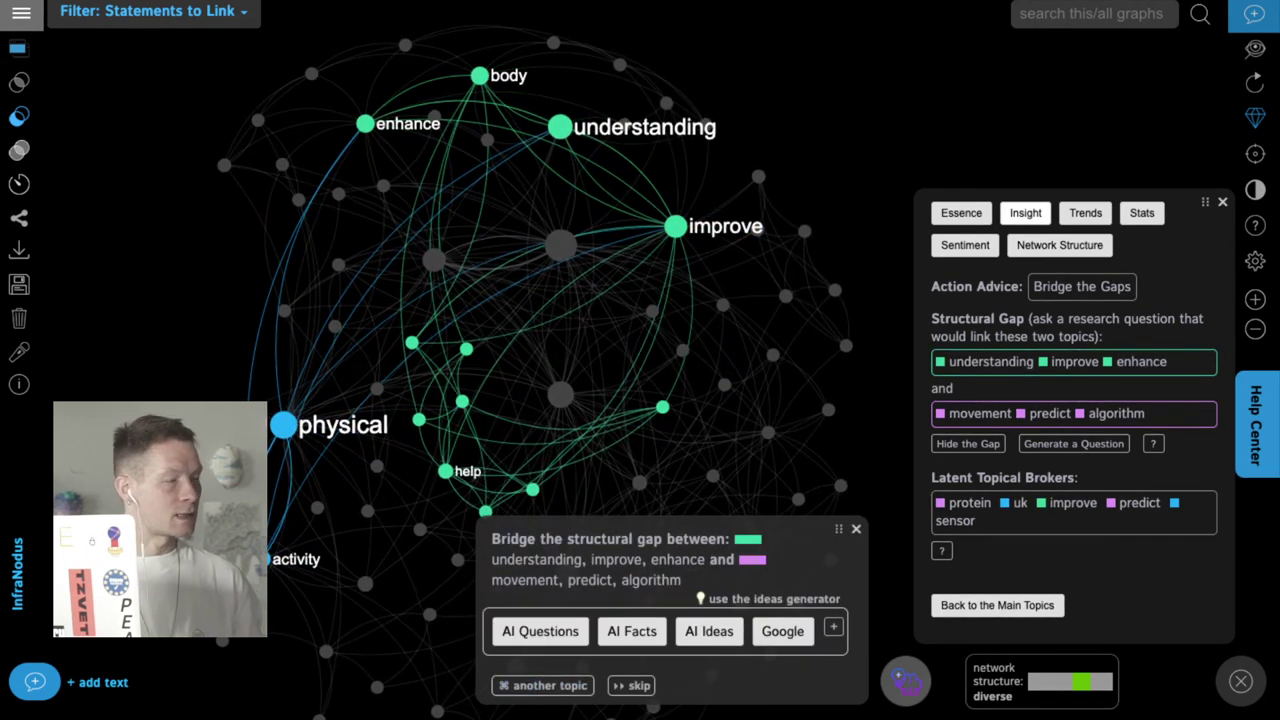